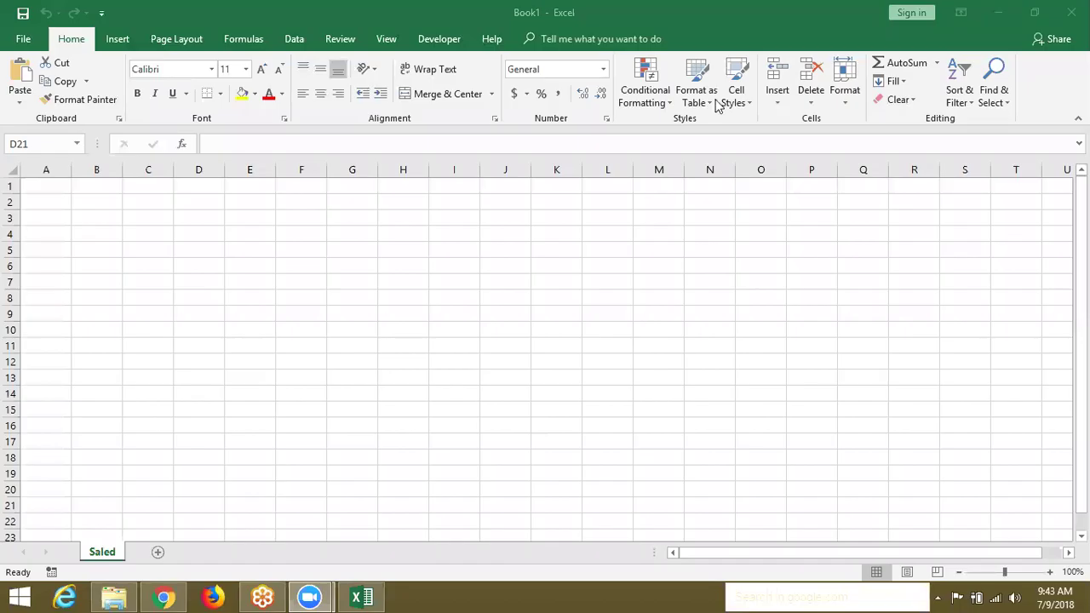
# Add a new worksheet and correct the first sheet's name from Saled to Sales
pyautogui.click(159, 553)
pyautogui.doubleClick(111, 554)
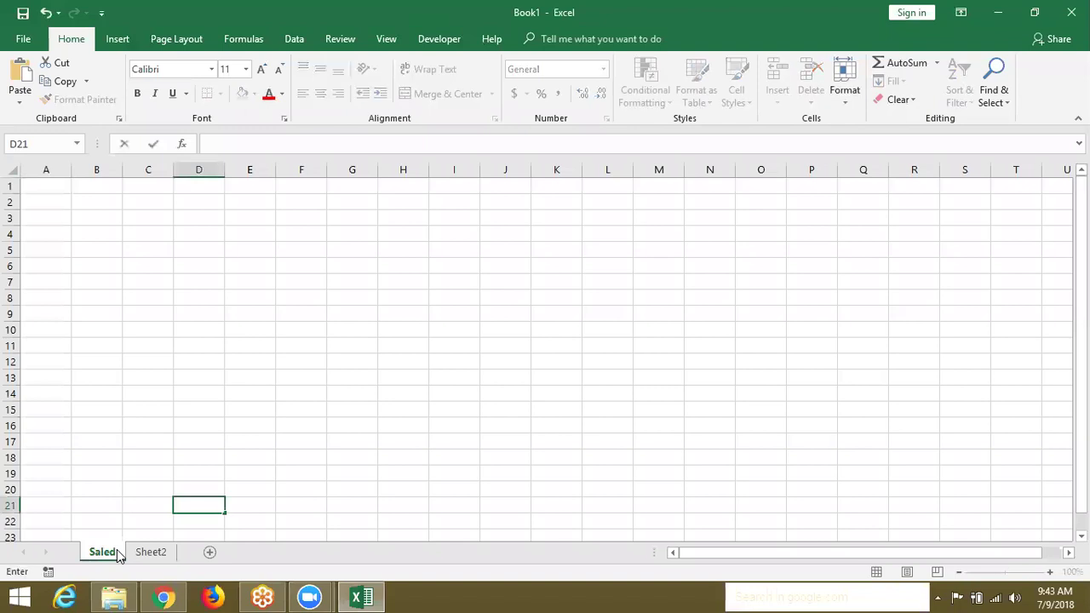
pyautogui.press('Return')
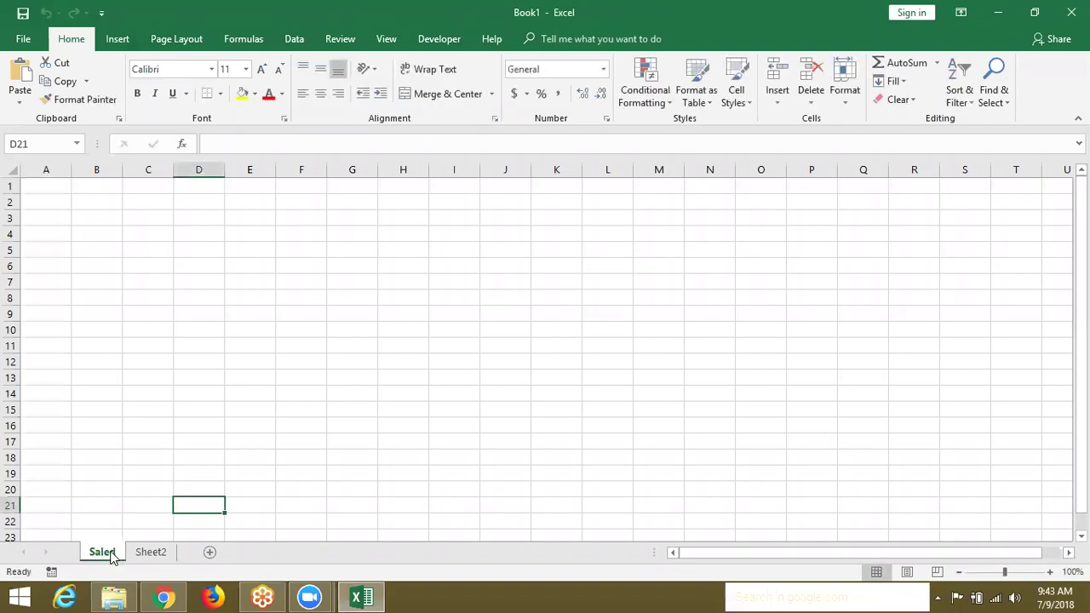
pyautogui.doubleClick(112, 553)
pyautogui.press('BackSpace')
pyautogui.write('s')
# Rename Sheet2 to pr and return to the Sales sheet
pyautogui.doubleClick(143, 552)
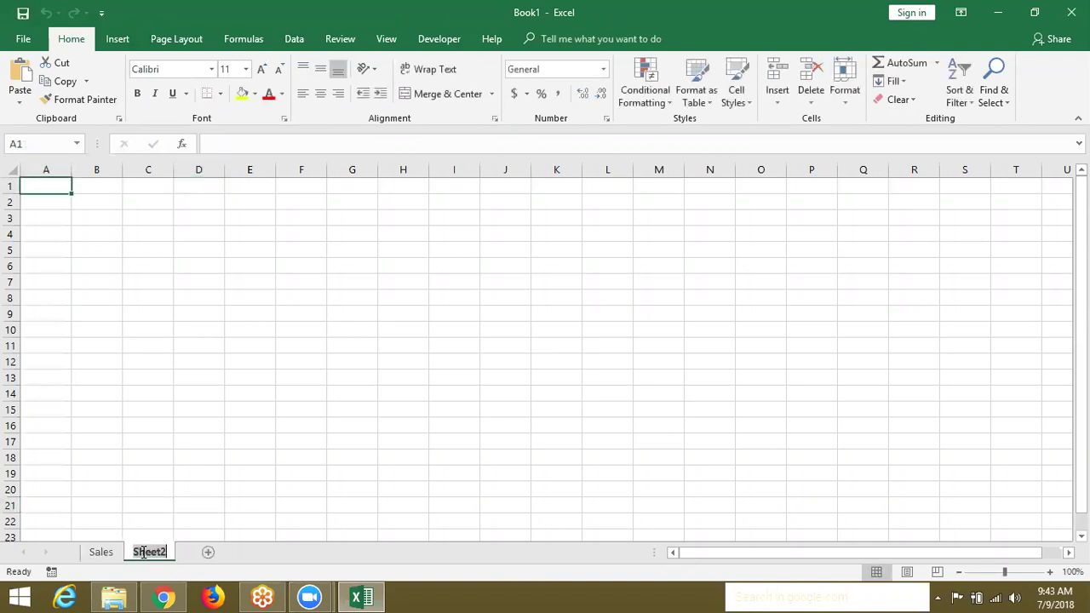
pyautogui.write('pr')
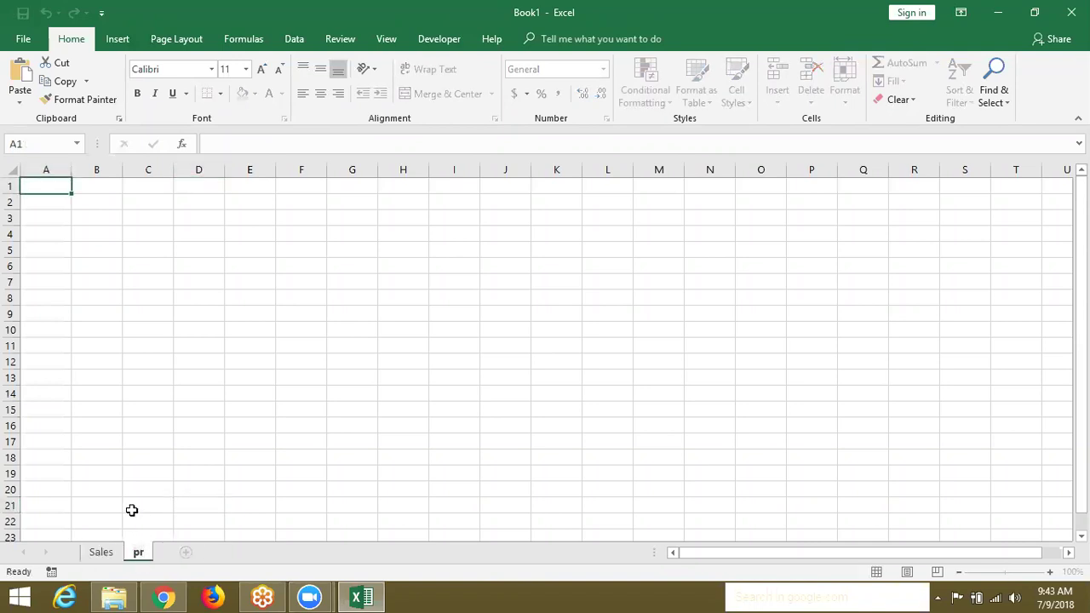
pyautogui.click(114, 518)
pyautogui.click(102, 552)
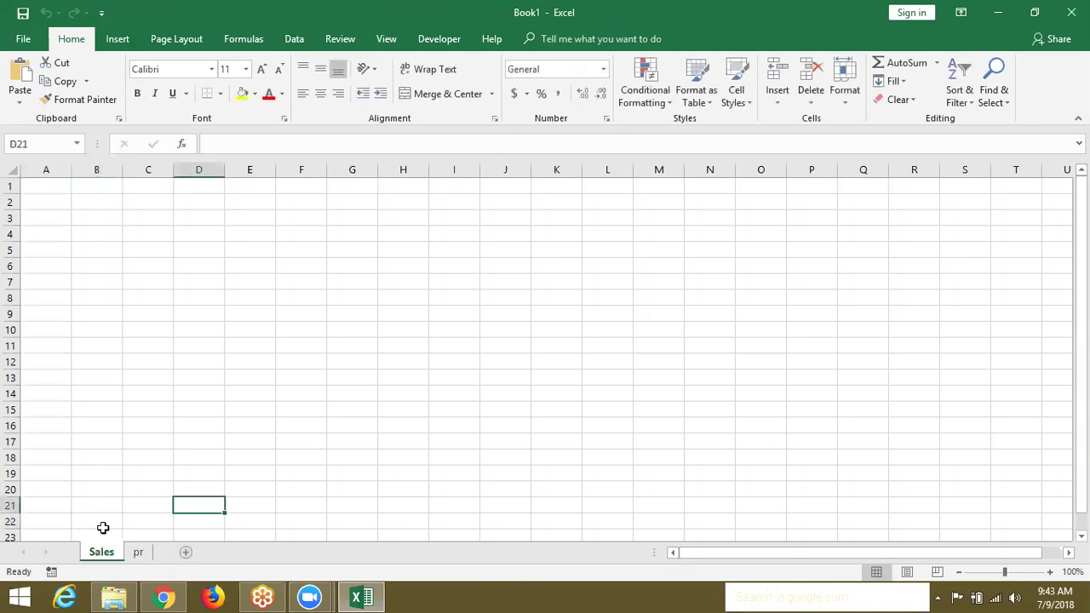
# Enter the headers SID, Date, PID and Qty in A1:D1
pyautogui.click(48, 188)
pyautogui.write('SID')
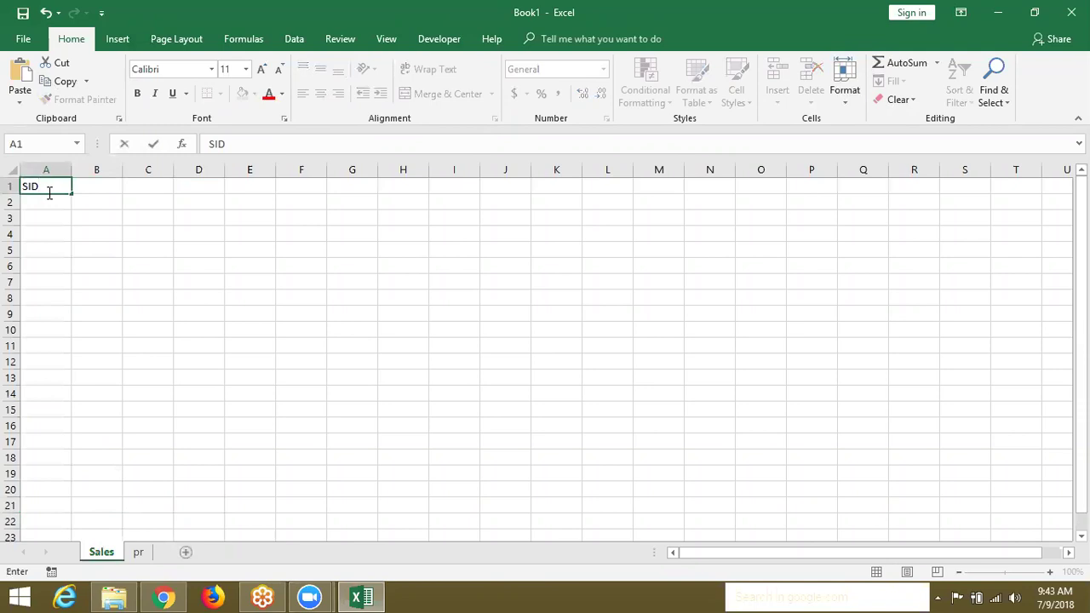
pyautogui.press('Tab')
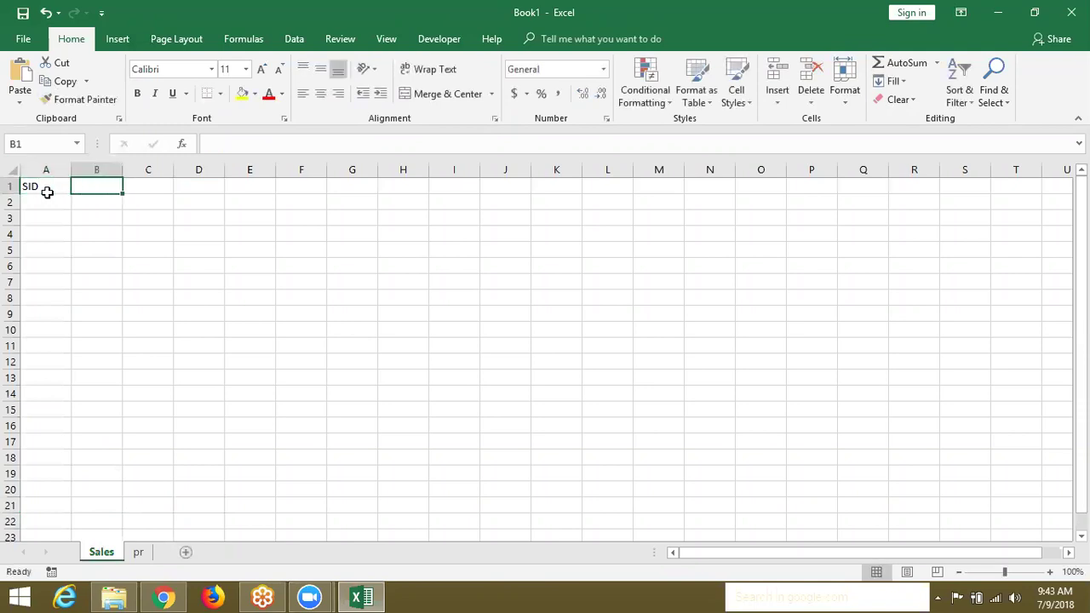
pyautogui.write('Date')
pyautogui.press('Tab')
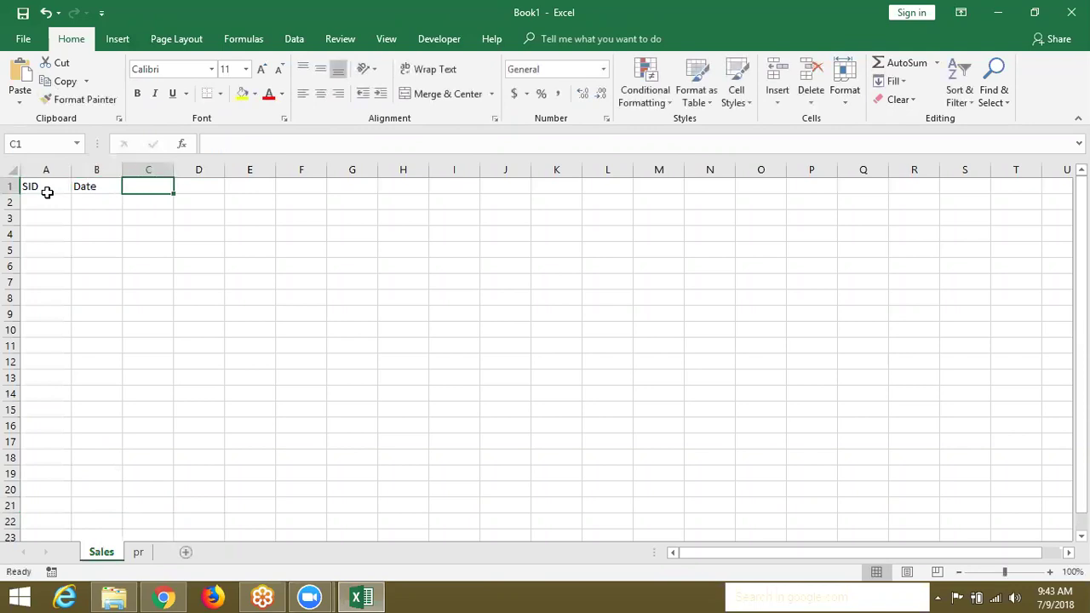
pyautogui.write('PID')
pyautogui.press('Tab')
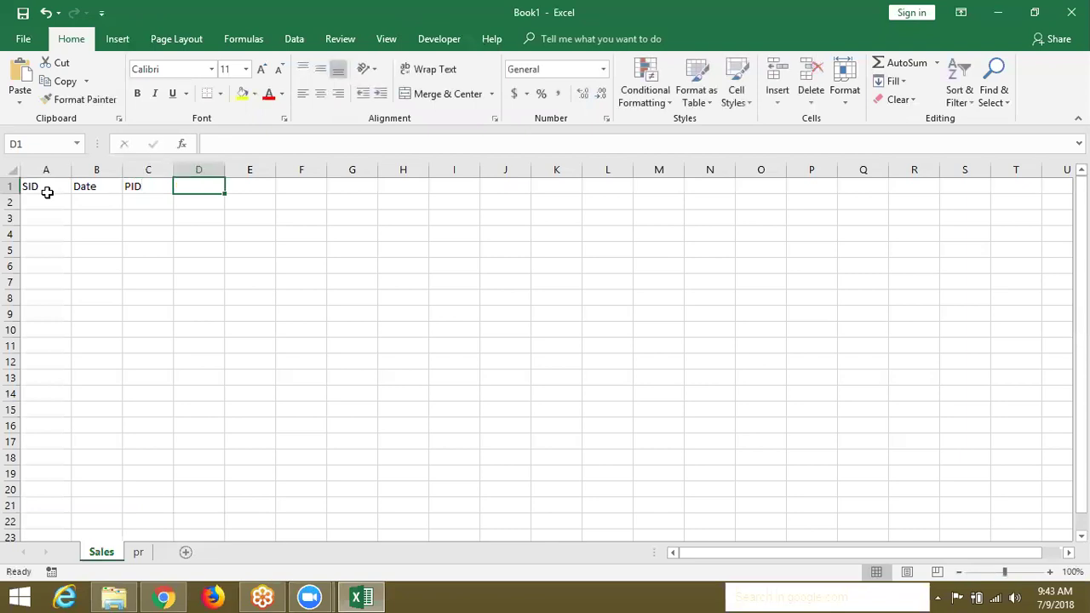
pyautogui.write('Qty')
pyautogui.press('Return')
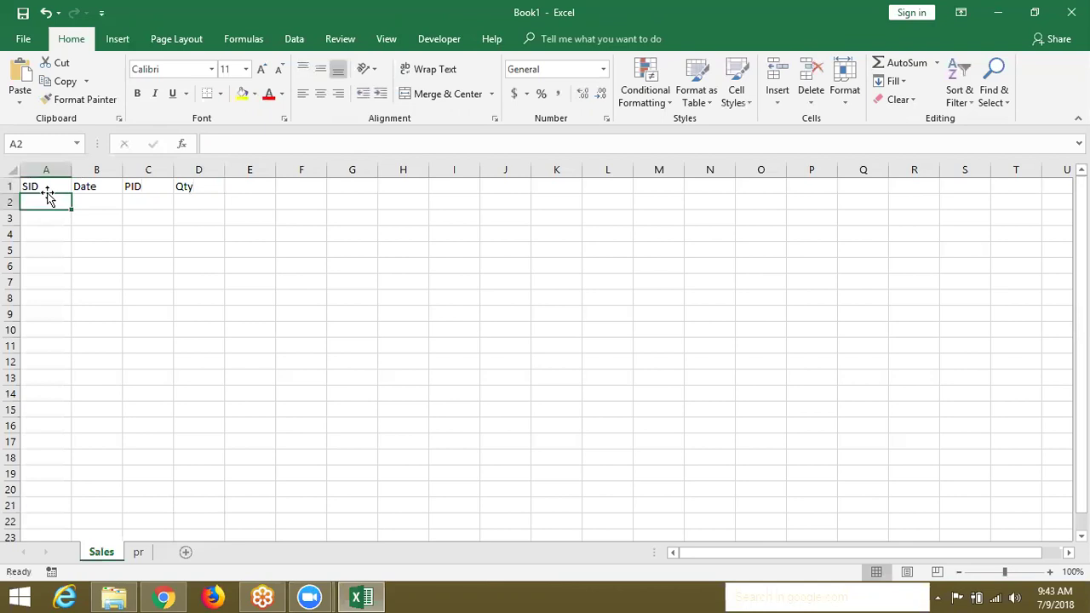
# Number the SID column from 1 to 63 by filling down from 1 and 2
pyautogui.write('1')
pyautogui.press('Return')
pyautogui.write('2')
pyautogui.press('Return')
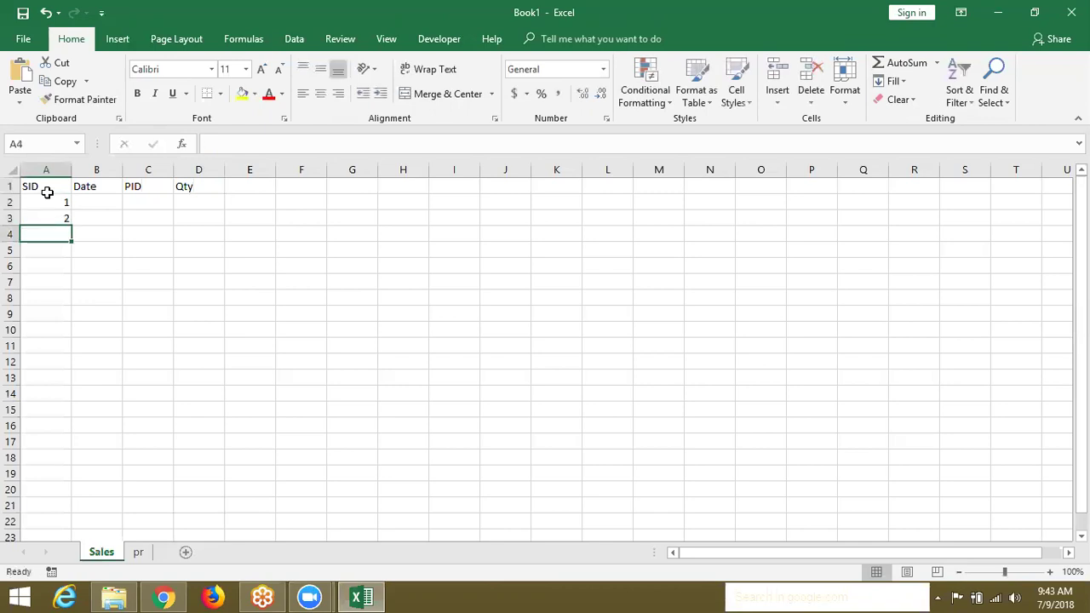
pyautogui.click(47, 193)
pyautogui.click(48, 199)
pyautogui.hotkey('shift', 'Down')
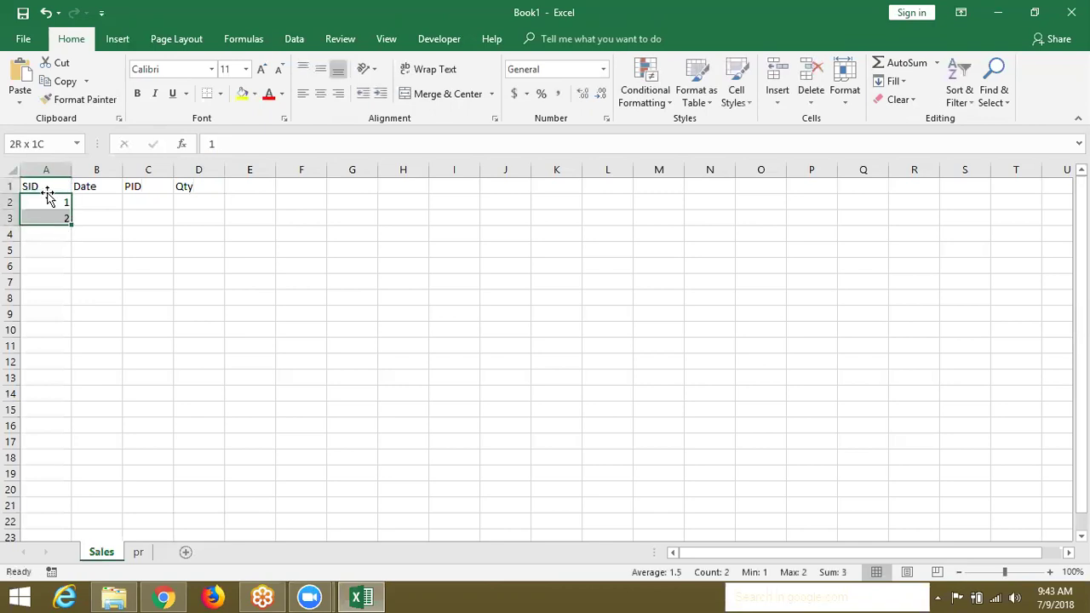
pyautogui.moveTo(73, 228); pyautogui.dragTo(56, 578)
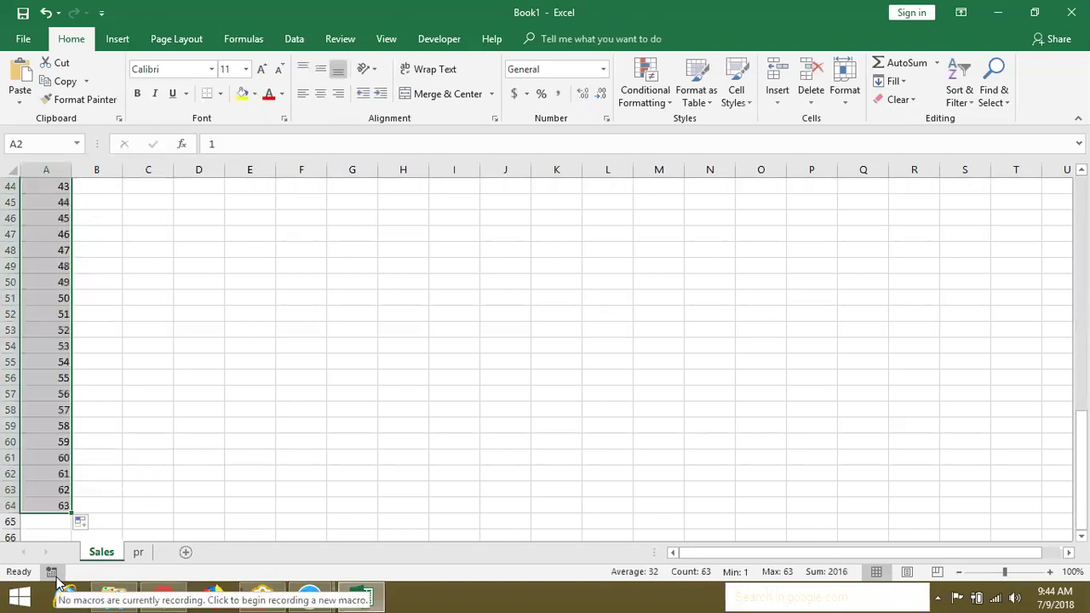
# Enter 1/1 as the first date in cell B2
pyautogui.hotkey('ctrl', 'Home')
pyautogui.press('Right')
pyautogui.press('Down')
pyautogui.write('1/1')
pyautogui.press('Return')
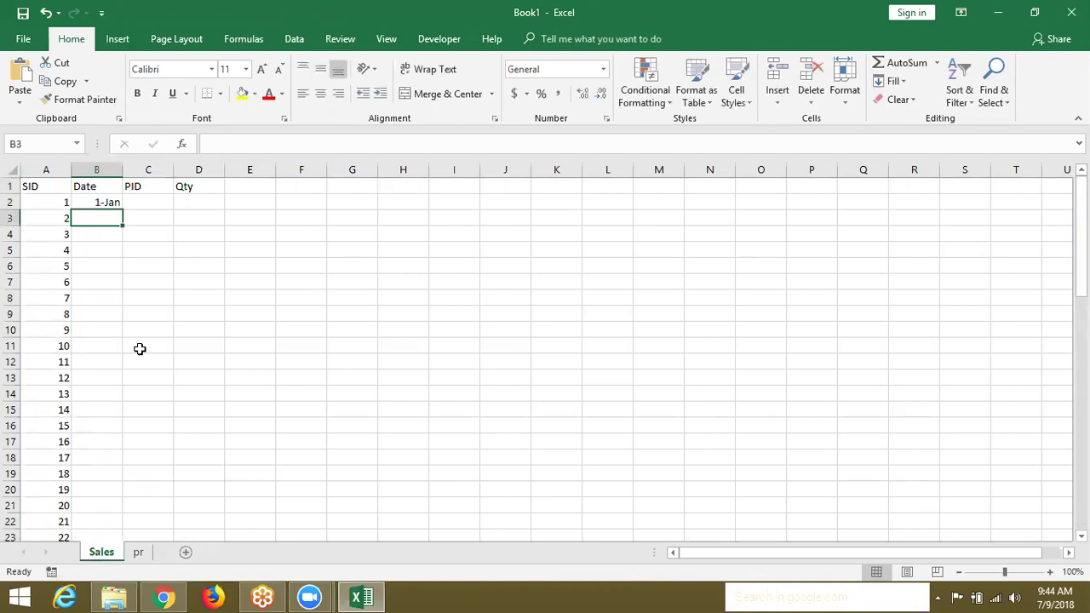
# Fill the Date column down with consecutive January dates
pyautogui.click(113, 202)
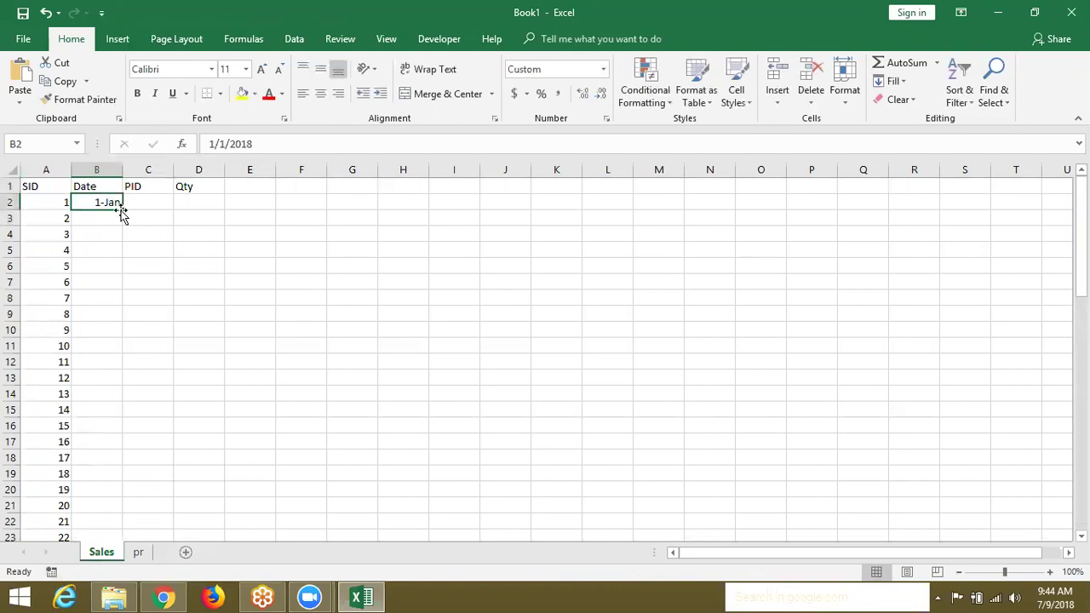
pyautogui.doubleClick(122, 213)
pyautogui.moveTo(146, 202); pyautogui.dragTo(145, 250)
# Fill the PID column with =RANDBETWEEN(1,5) down all rows
pyautogui.click(145, 202)
pyautogui.write('=ra')
pyautogui.press('Down')
pyautogui.press('Down')
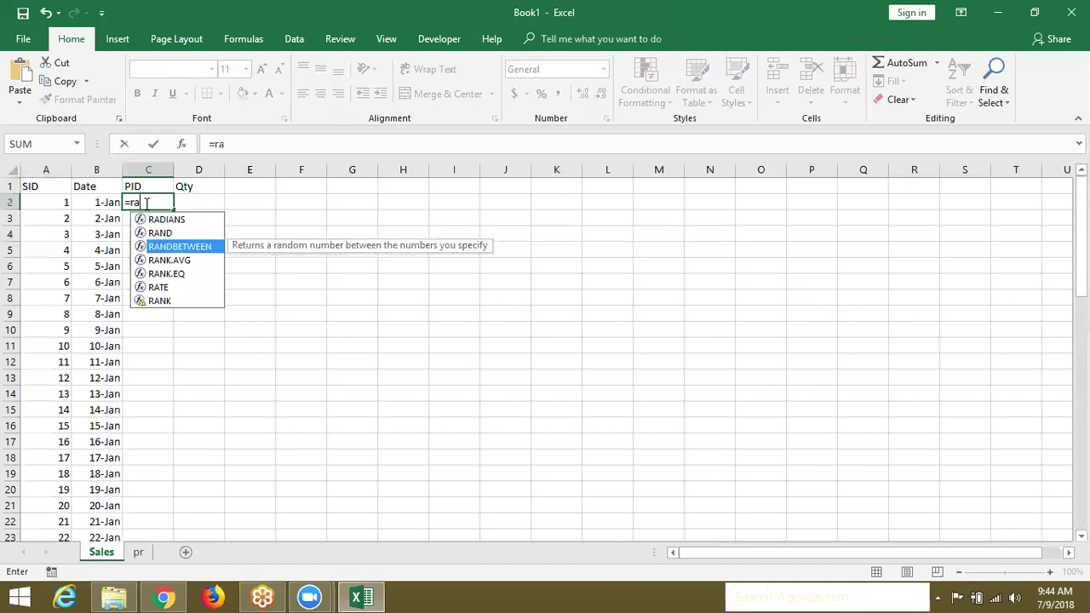
pyautogui.press('Tab')
pyautogui.write('1,5')
pyautogui.hotkey('ctrl', 'Return')
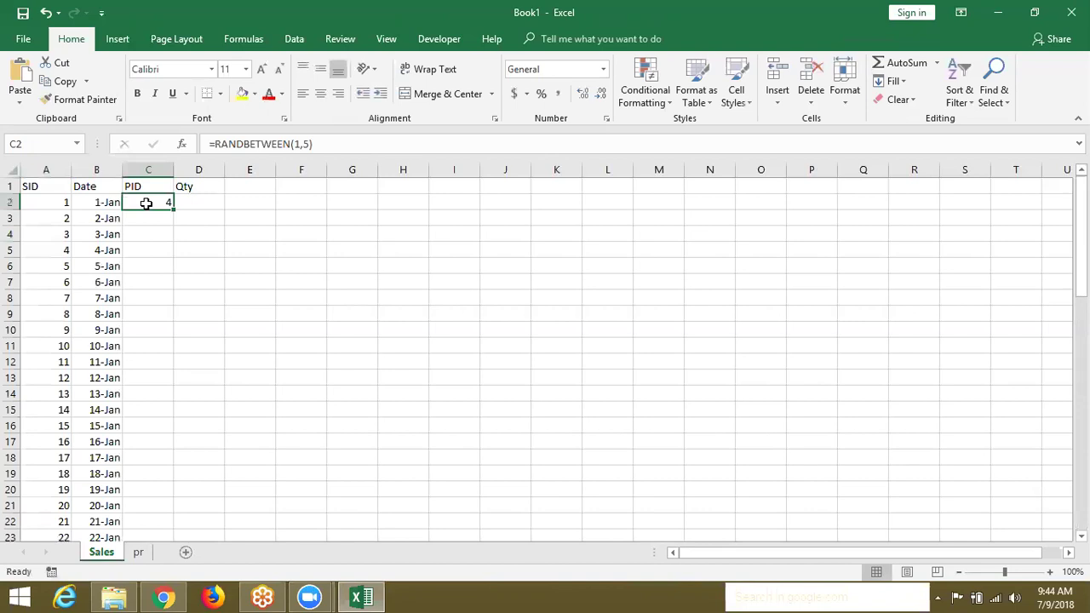
pyautogui.doubleClick(173, 209)
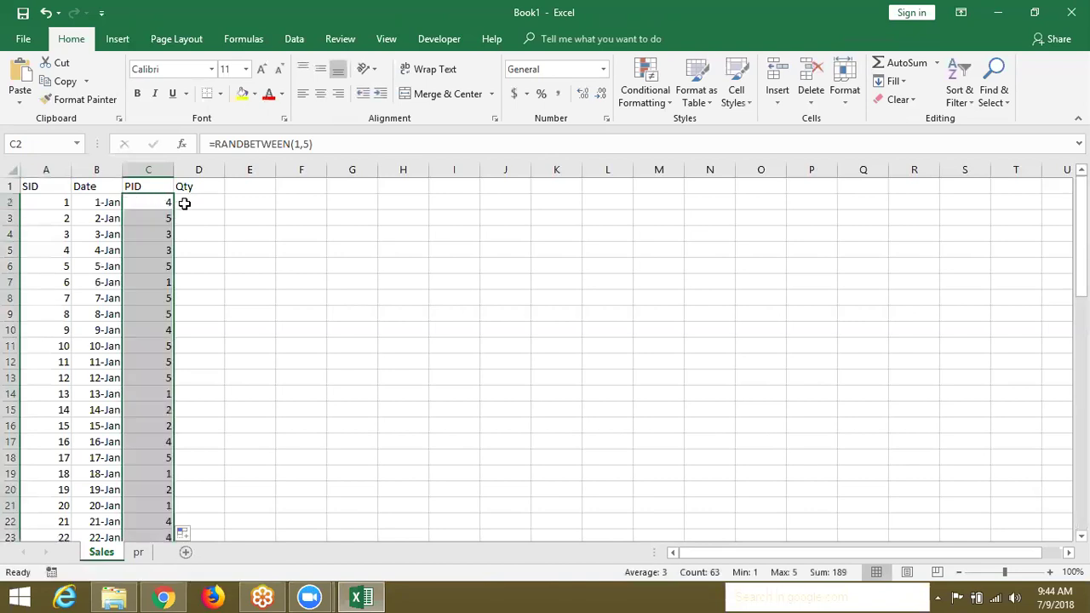
# Fill the Qty column with =RANDBETWEEN(10,50) down all rows
pyautogui.click(183, 203)
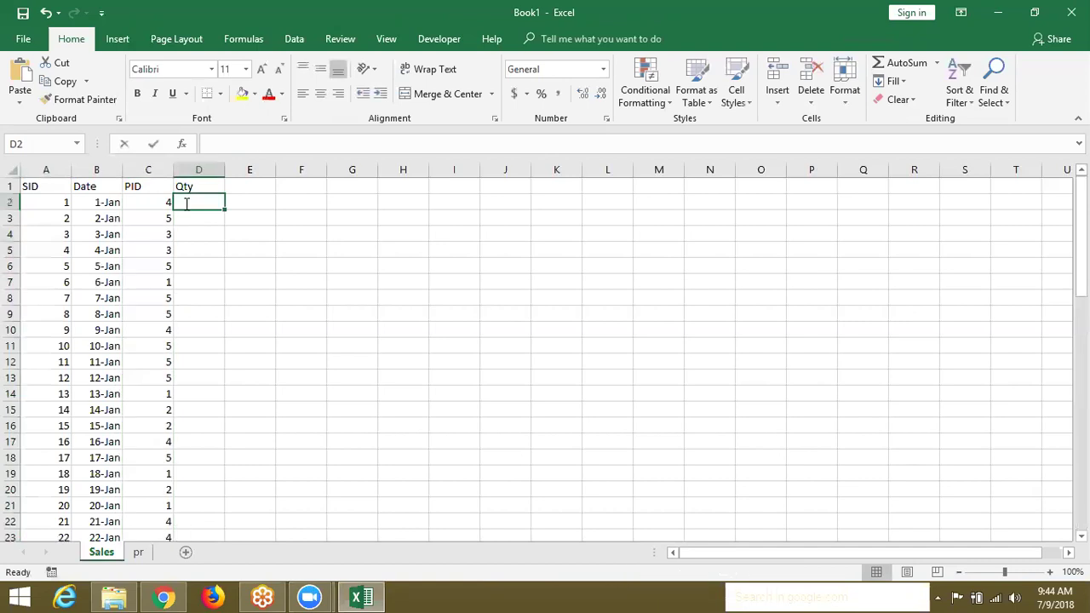
pyautogui.write('=ra')
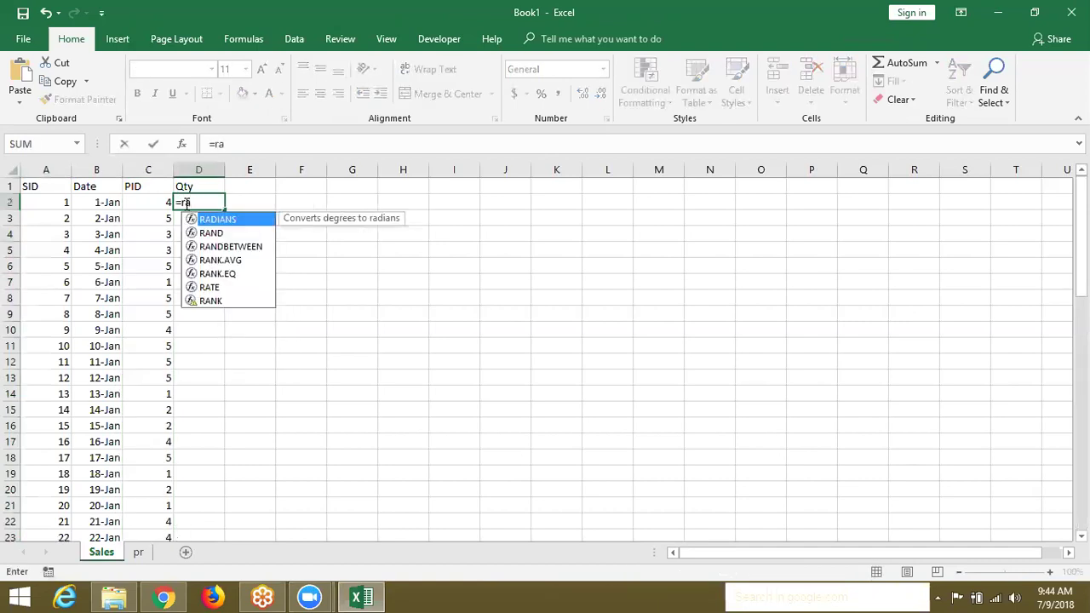
pyautogui.press('Down')
pyautogui.press('Down')
pyautogui.press('Tab')
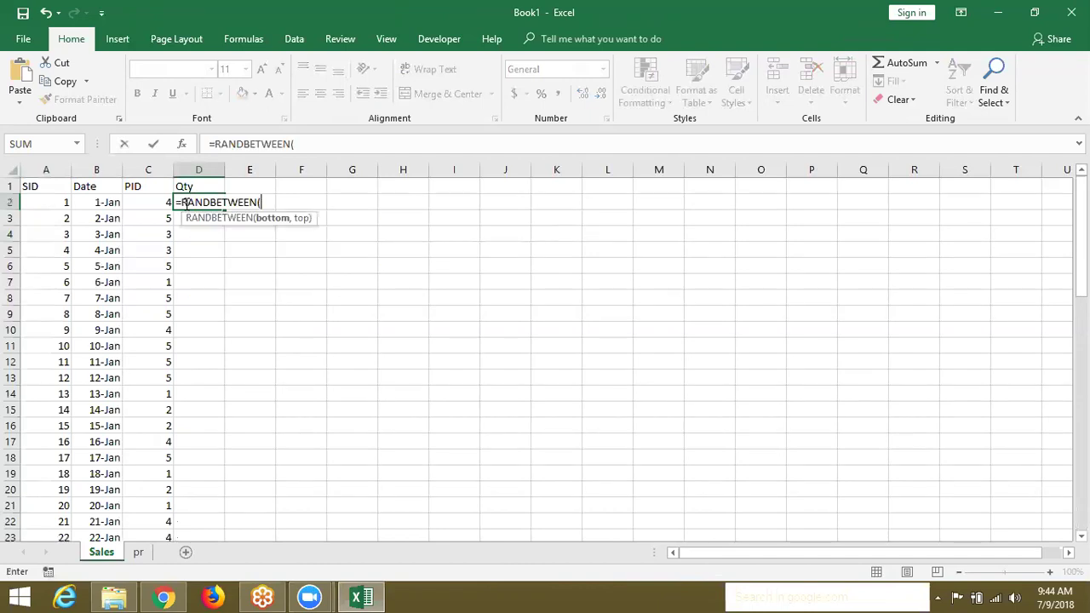
pyautogui.write('10,50')
pyautogui.press('Return')
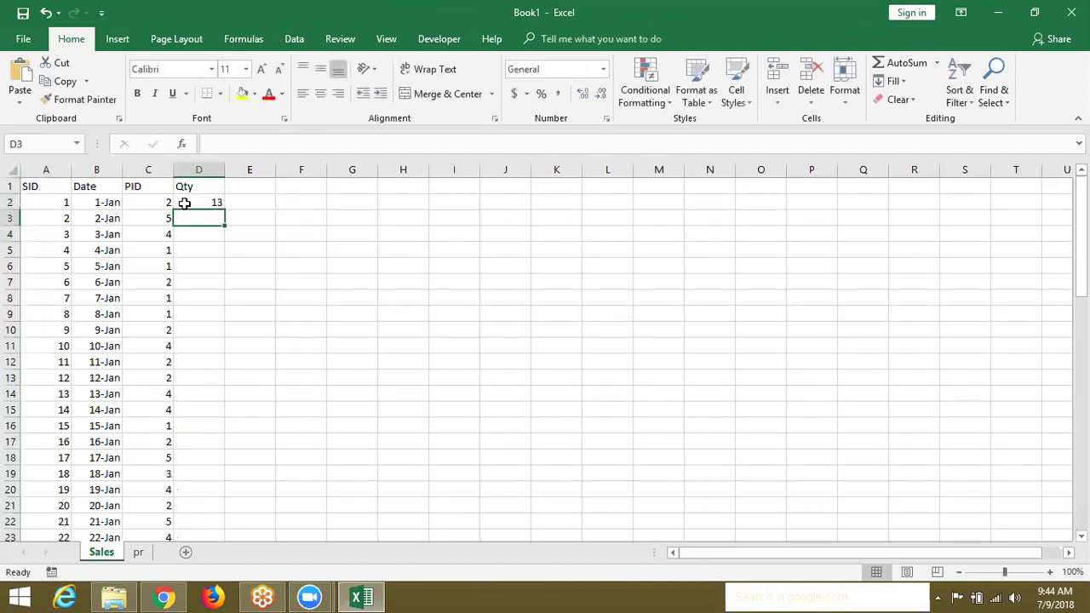
pyautogui.click(184, 203)
pyautogui.doubleClick(224, 210)
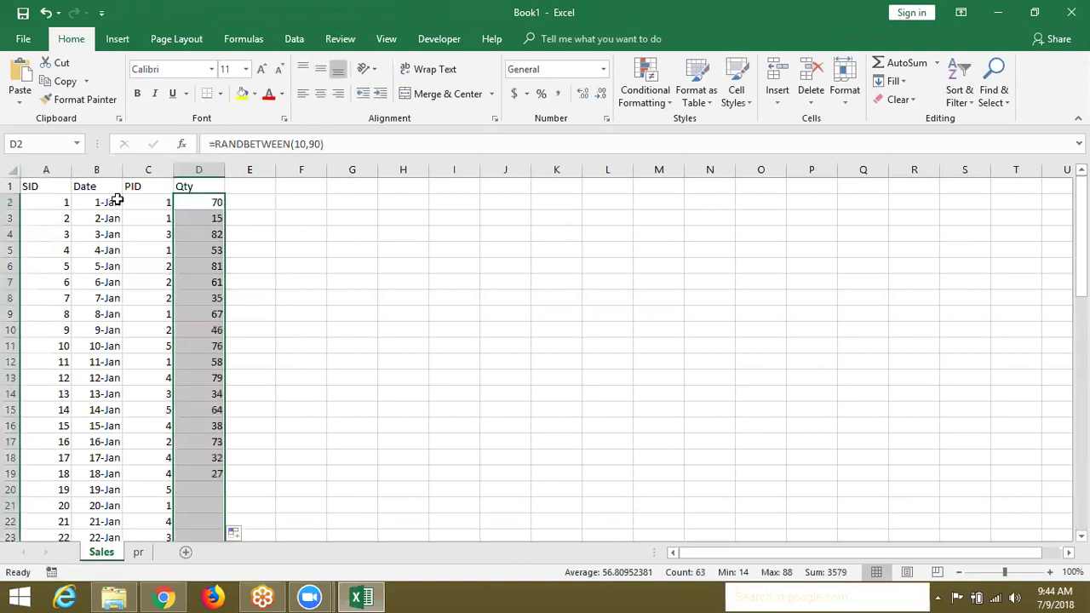
# Copy the whole Sales sheet, paste it back as values, then go to the pr sheet
pyautogui.click(12, 172)
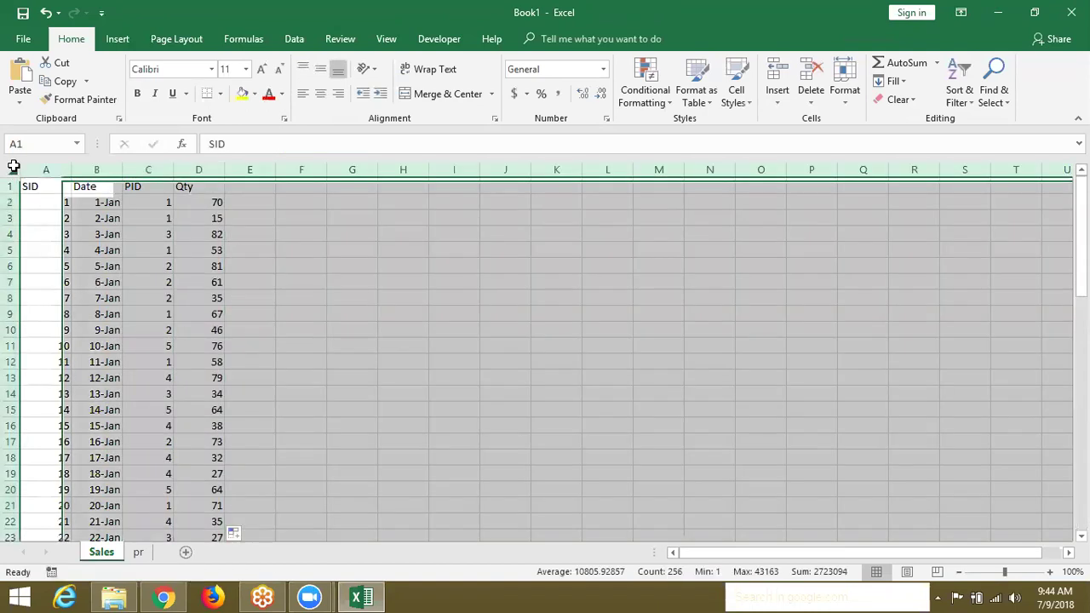
pyautogui.click(62, 81)
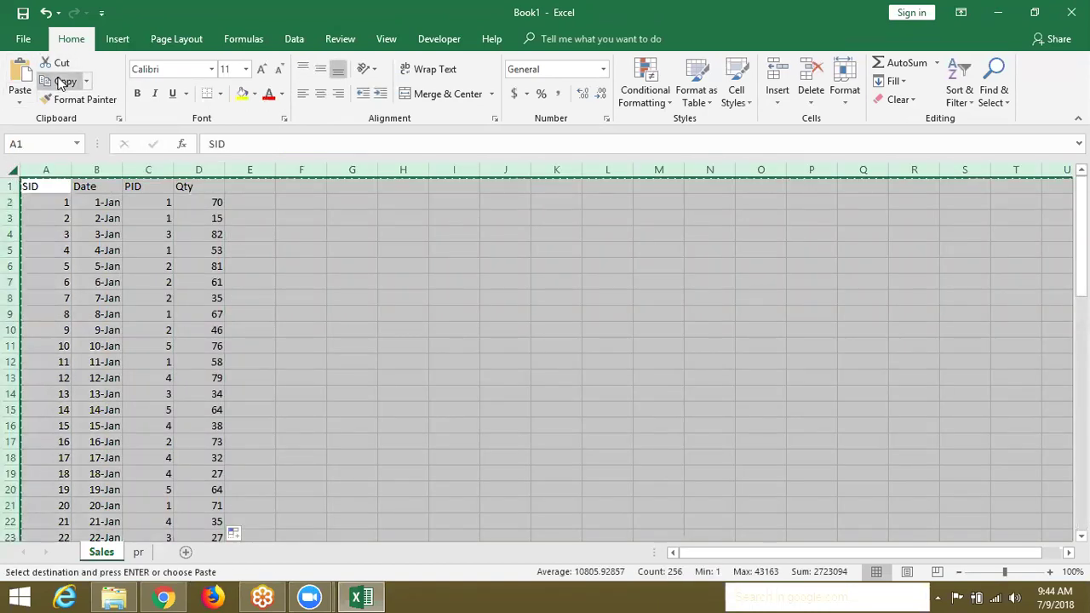
pyautogui.click(19, 98)
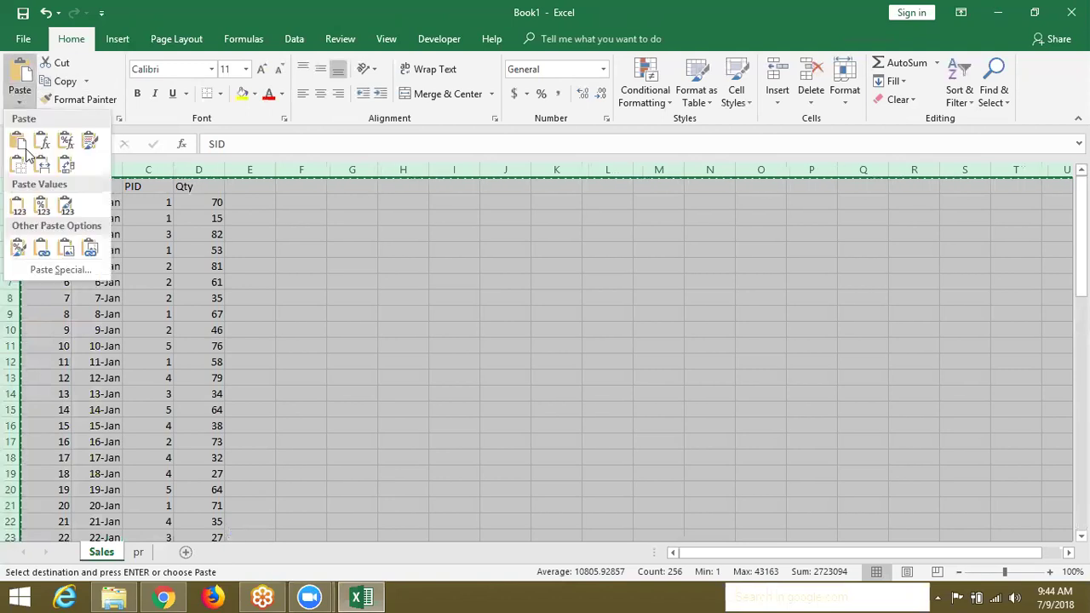
pyautogui.click(17, 204)
pyautogui.click(74, 216)
pyautogui.click(161, 233)
pyautogui.click(182, 243)
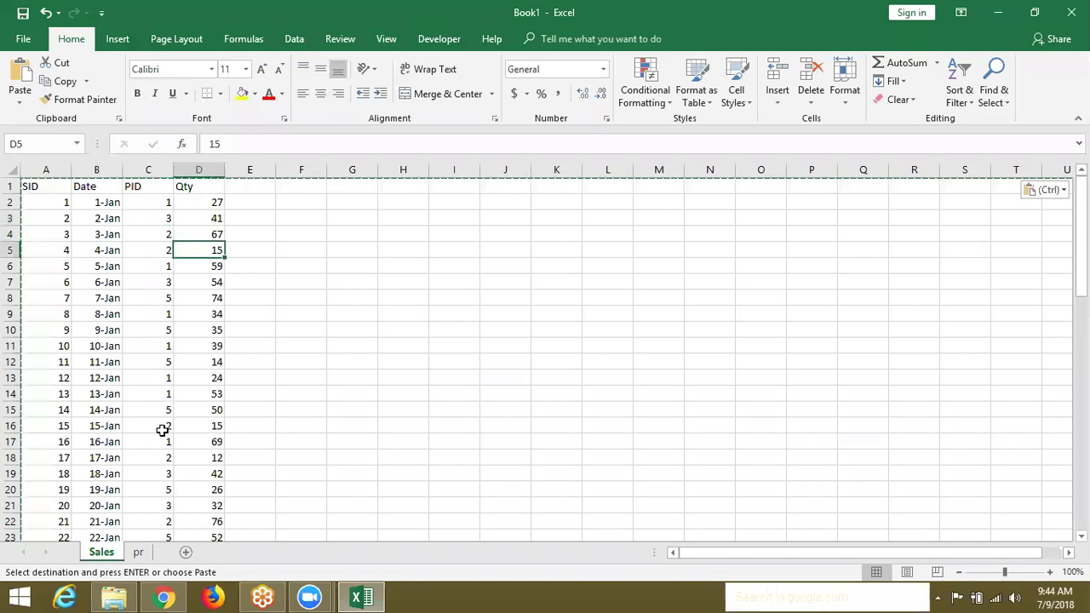
pyautogui.click(139, 552)
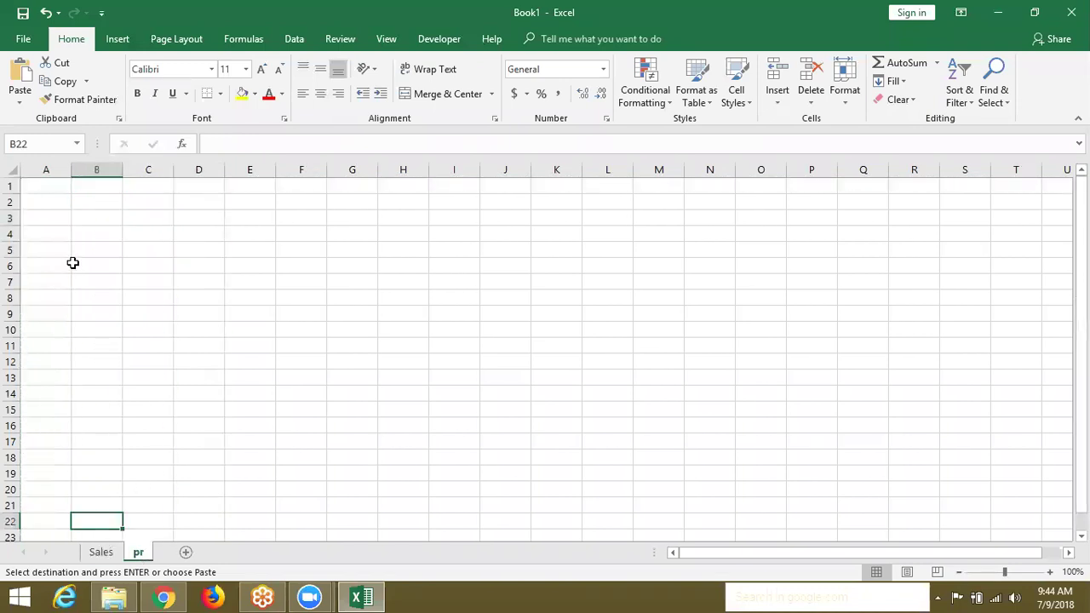
# Enter the headers PID, Name and MRP in A1:C1
pyautogui.click(54, 191)
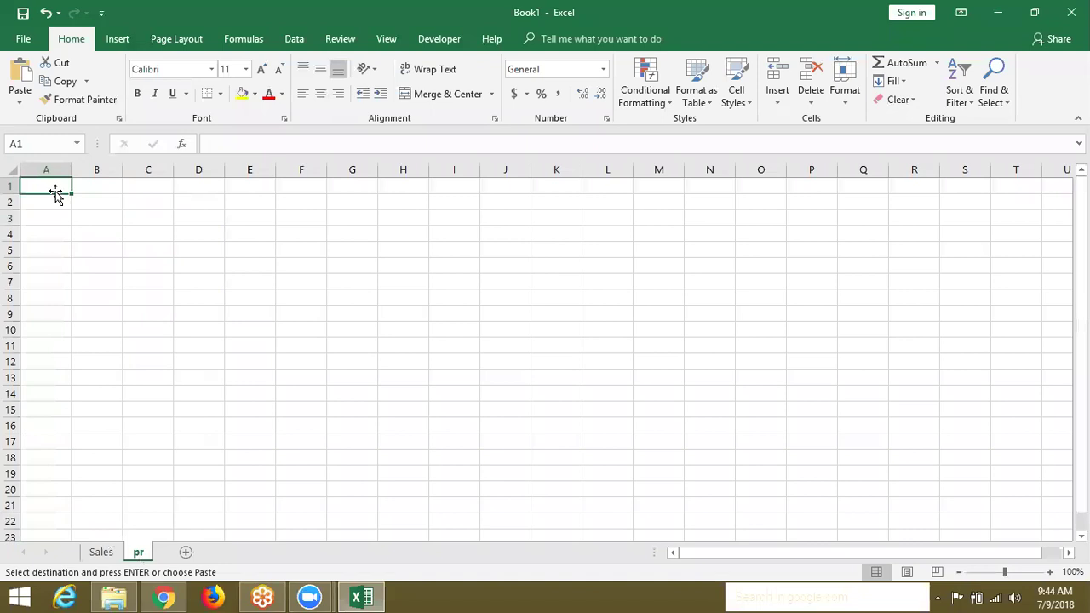
pyautogui.write('PID')
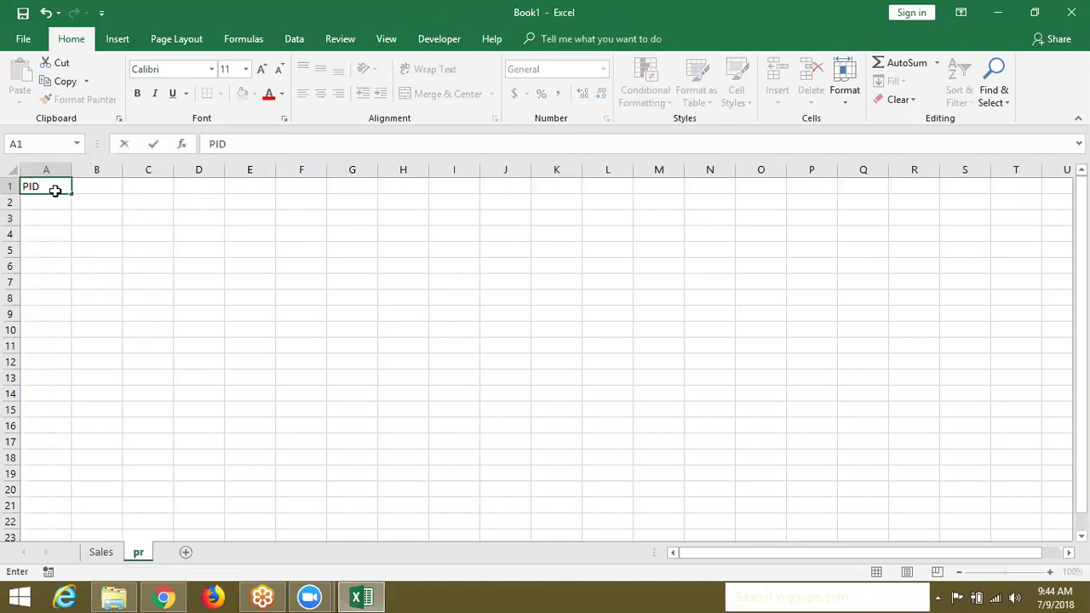
pyautogui.press('Tab')
pyautogui.write('N')
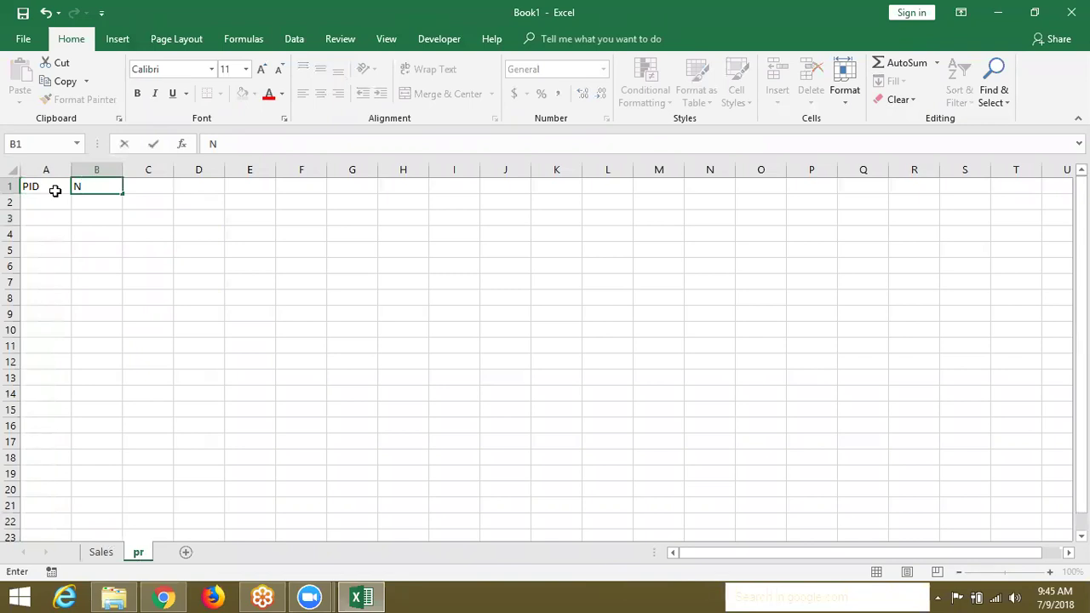
pyautogui.write('ame')
pyautogui.press('Return')
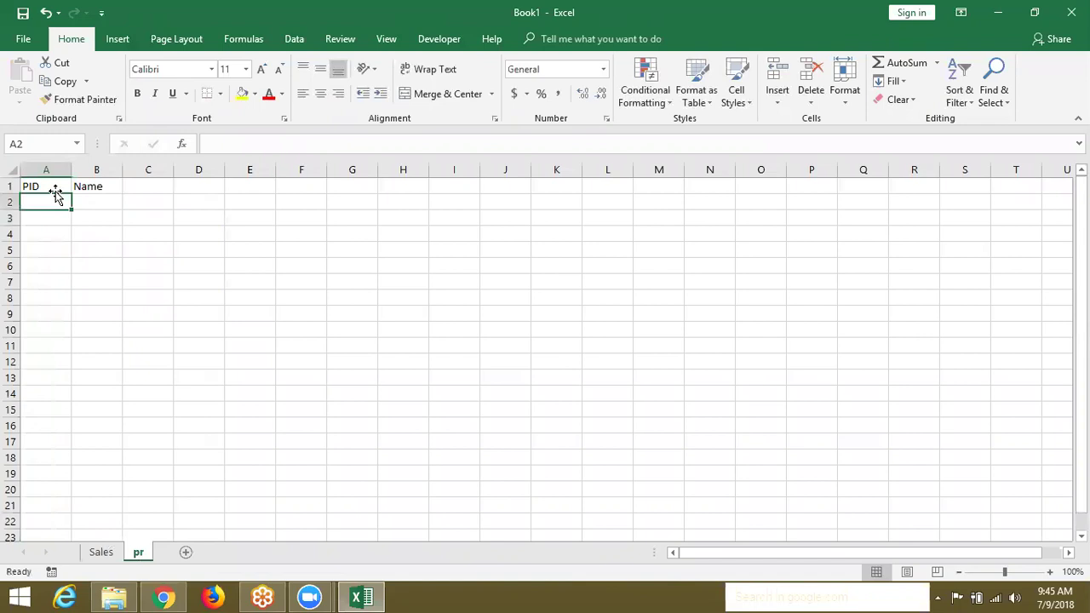
pyautogui.press('Up')
pyautogui.press('Right')
pyautogui.press('Right')
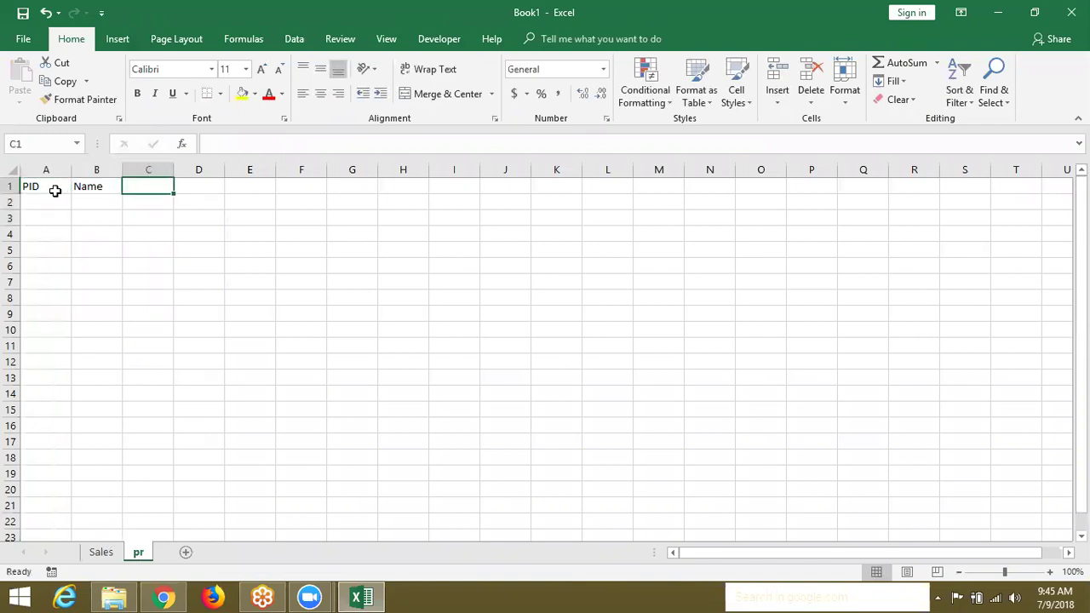
pyautogui.write('Q')
pyautogui.press('BackSpace')
pyautogui.write('MRP')
pyautogui.press('Return')
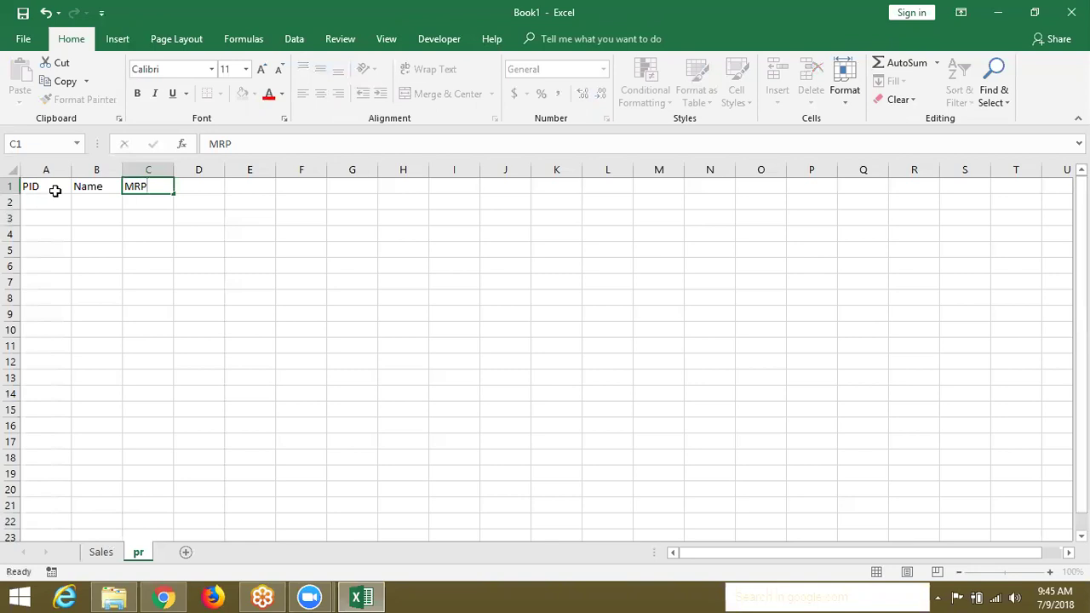
# Enter product IDs 1 to 5 in the PID column
pyautogui.press('Left')
pyautogui.press('Left')
pyautogui.write('1')
pyautogui.press('Return')
pyautogui.write('2')
pyautogui.press('Return')
pyautogui.write('3 4')
pyautogui.press('Return')
pyautogui.write('5')
pyautogui.press('Return')
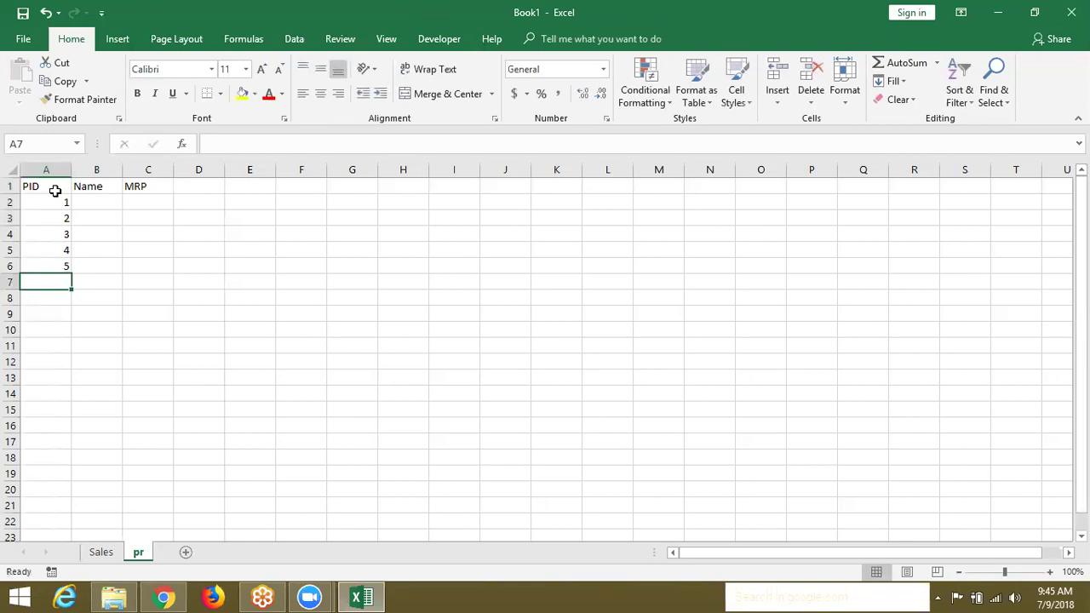
# Enter the product names DVD, SD, TFT, CRT and RAM in the Name column
pyautogui.press('Up')
pyautogui.press('Up')
pyautogui.press('Up')
pyautogui.press('Up')
pyautogui.press('Up')
pyautogui.press('Right')
pyautogui.press('Down')
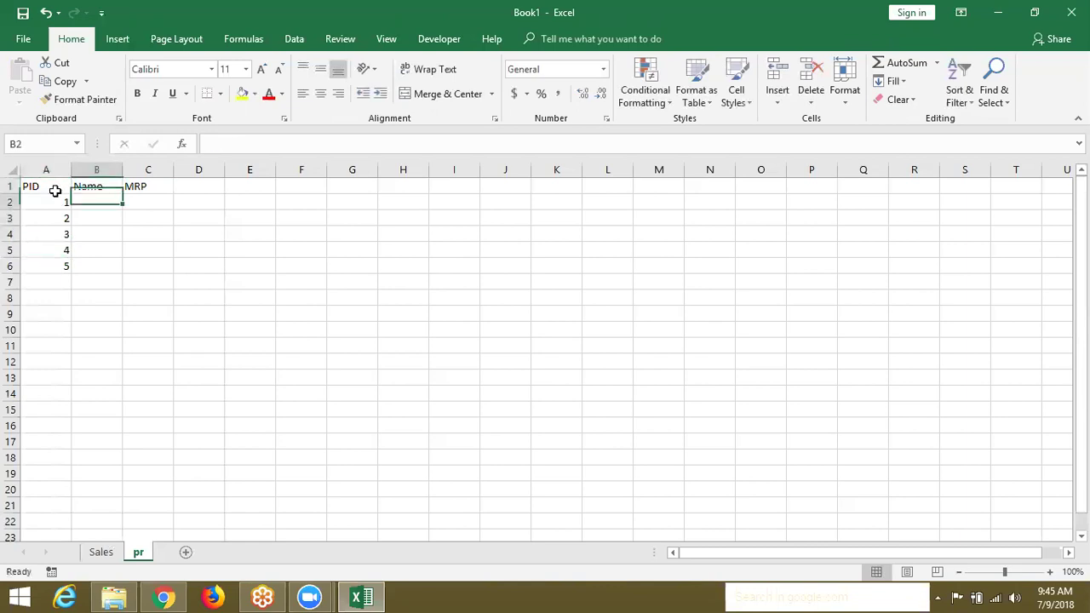
pyautogui.write('Pun')
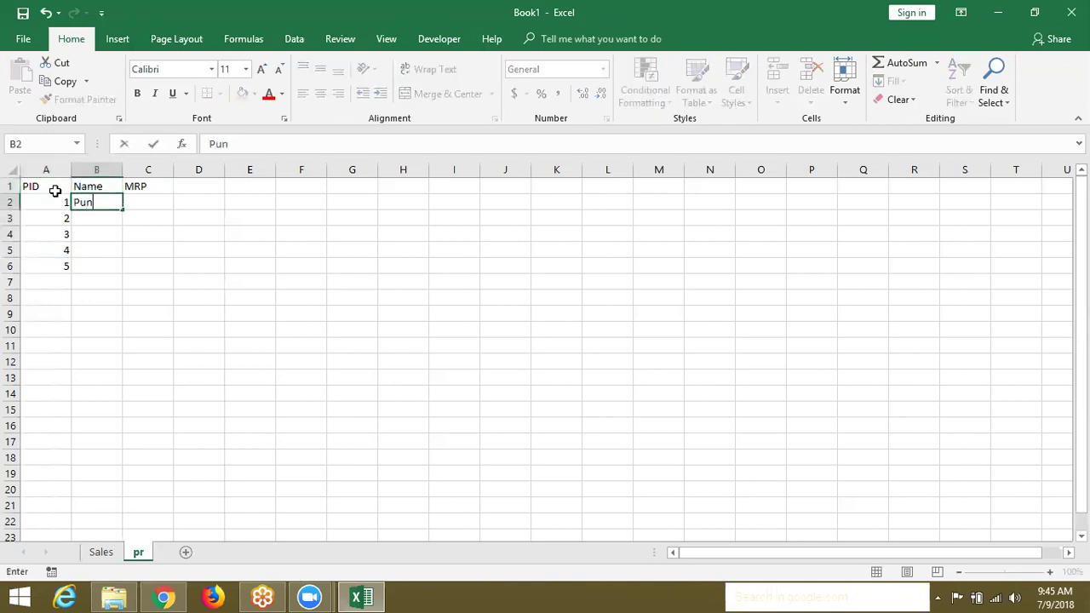
pyautogui.write('eet')
pyautogui.press('BackSpace')
pyautogui.press('BackSpace')
pyautogui.press('BackSpace')
pyautogui.press('BackSpace')
pyautogui.press('BackSpace')
pyautogui.press('BackSpace')
pyautogui.write('D')
pyautogui.write('VD')
pyautogui.press('Return')
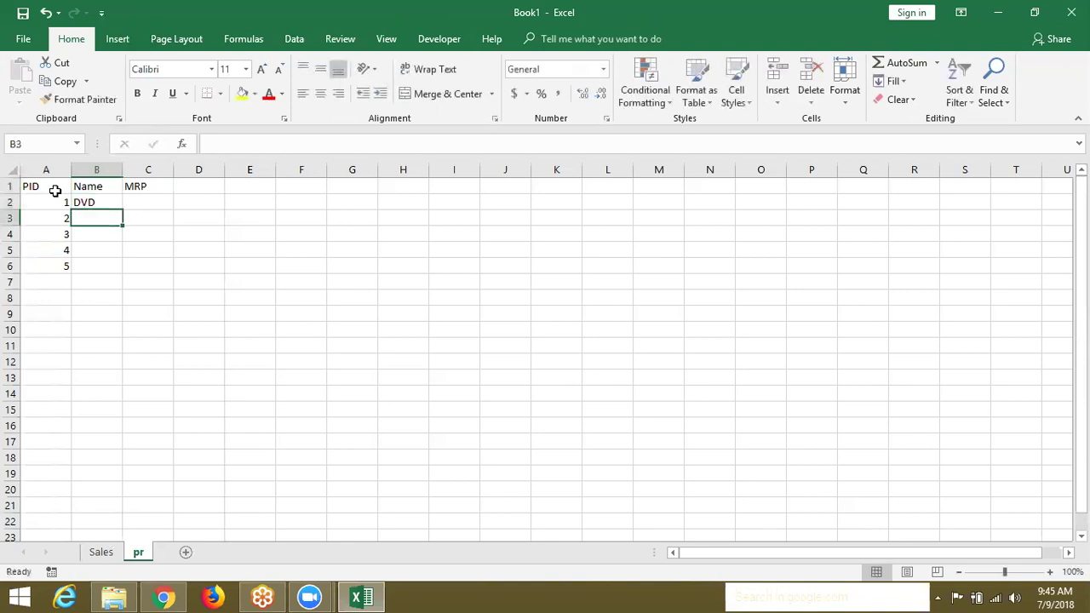
pyautogui.write('SD')
pyautogui.press('Return')
pyautogui.write('SALES')
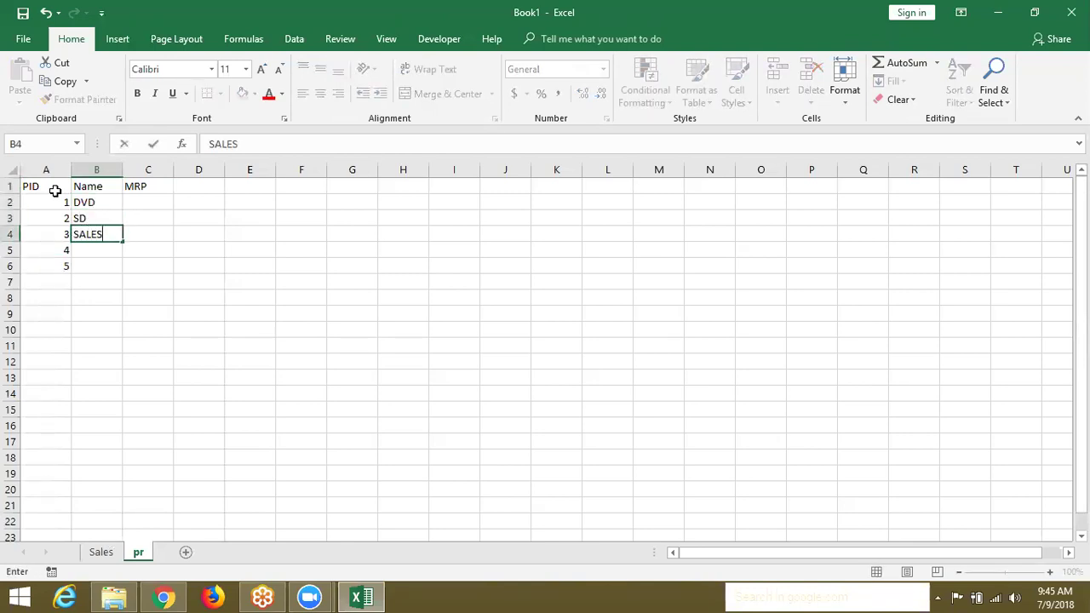
pyautogui.press('BackSpace')
pyautogui.press('BackSpace')
pyautogui.press('BackSpace')
pyautogui.press('BackSpace')
pyautogui.press('BackSpace')
pyautogui.write('TFT')
pyautogui.press('Return')
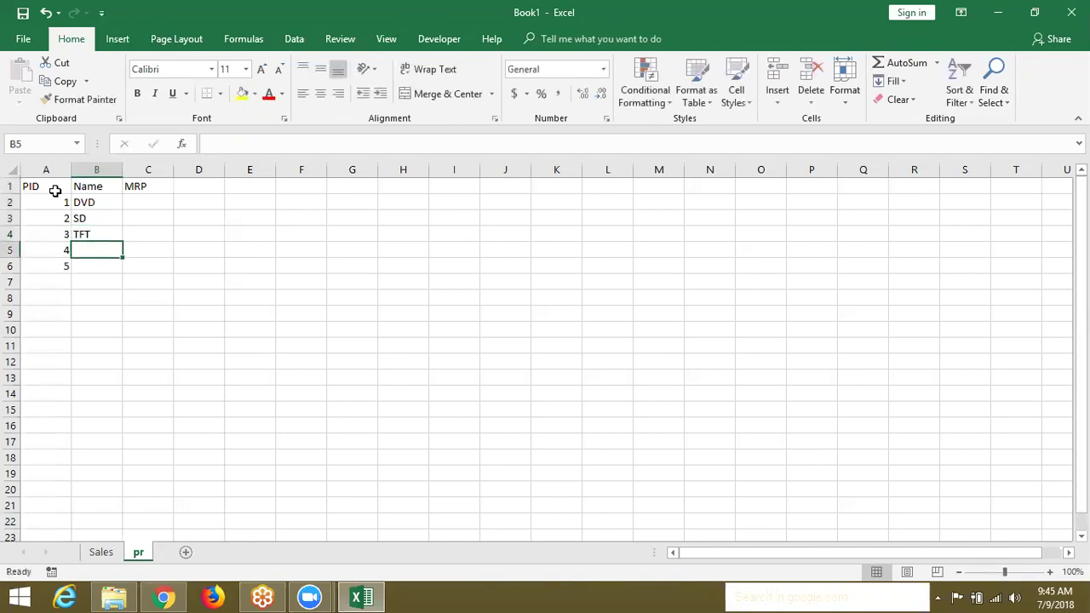
pyautogui.write('CRT')
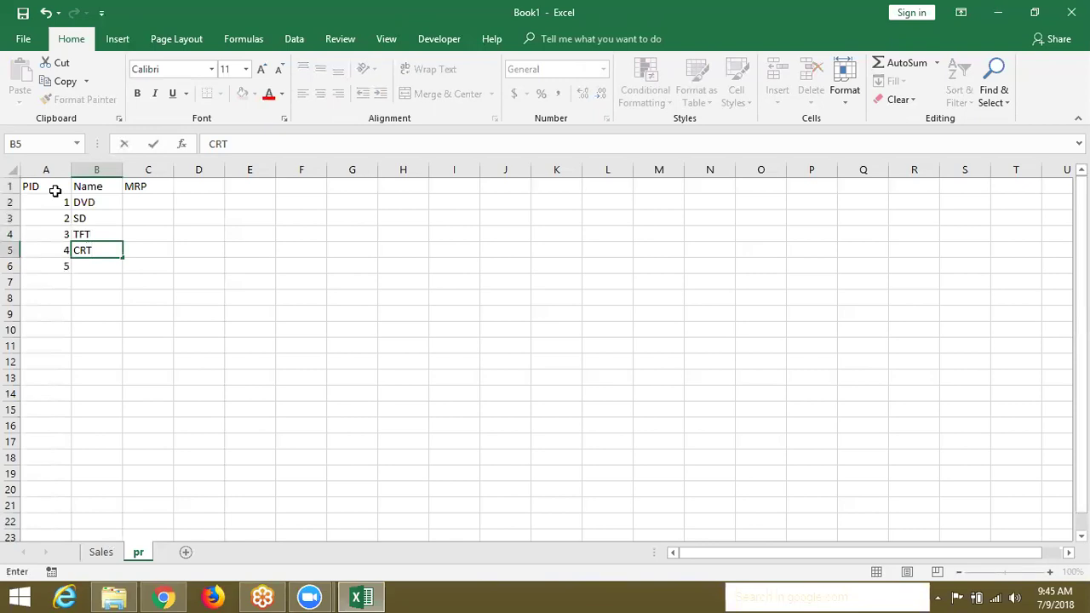
pyautogui.press('Return')
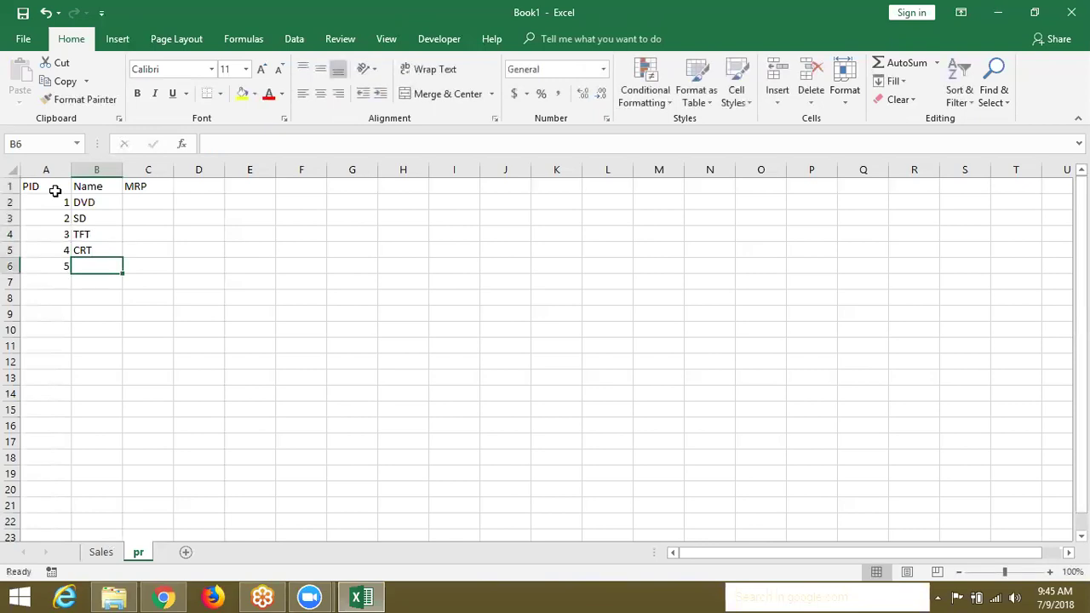
pyautogui.write('RAM')
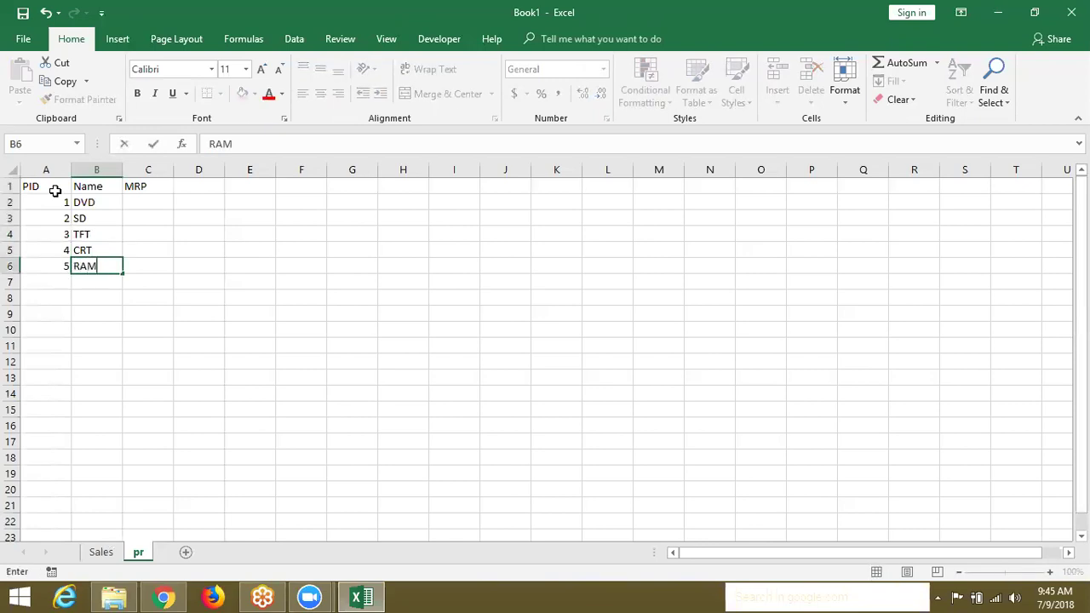
pyautogui.press('Tab')
# Enter MRP prices: DVD 8547, SD 4125, TFT 4261, CRT 4125, RAM 6525
pyautogui.write('6525')
pyautogui.press('Up')
pyautogui.write('4125')
pyautogui.press('Up')
pyautogui.write('4261')
pyautogui.press('Up')
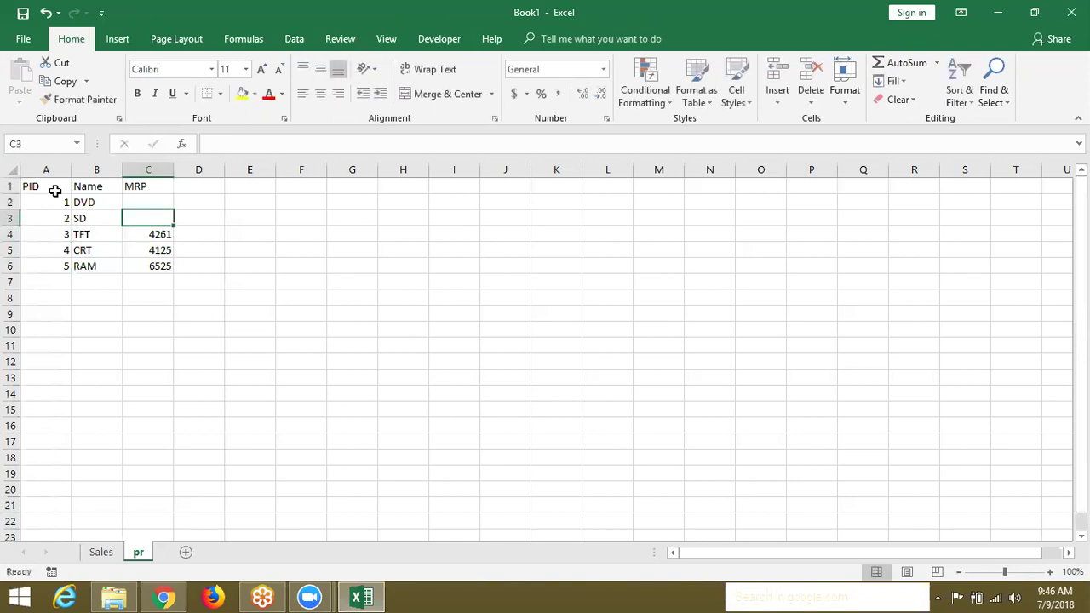
pyautogui.write('4125')
pyautogui.press('Up')
pyautogui.write('8547')
pyautogui.press('Return')
# Insert a PivotTable from Sales on a new sheet with PID in Rows and Sum of Qty in Values
pyautogui.click(112, 553)
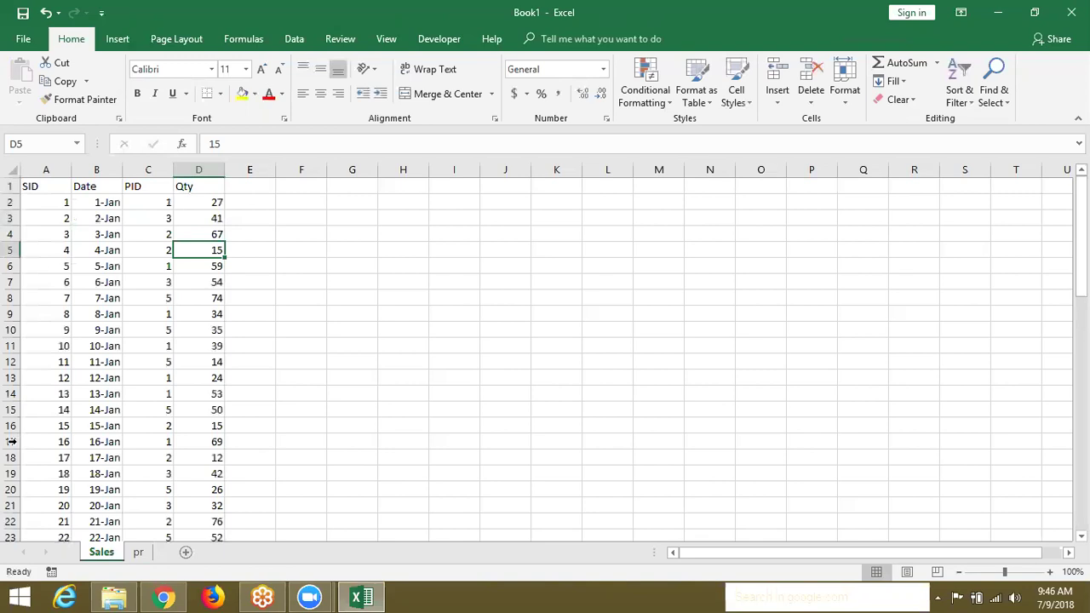
pyautogui.click(29, 184)
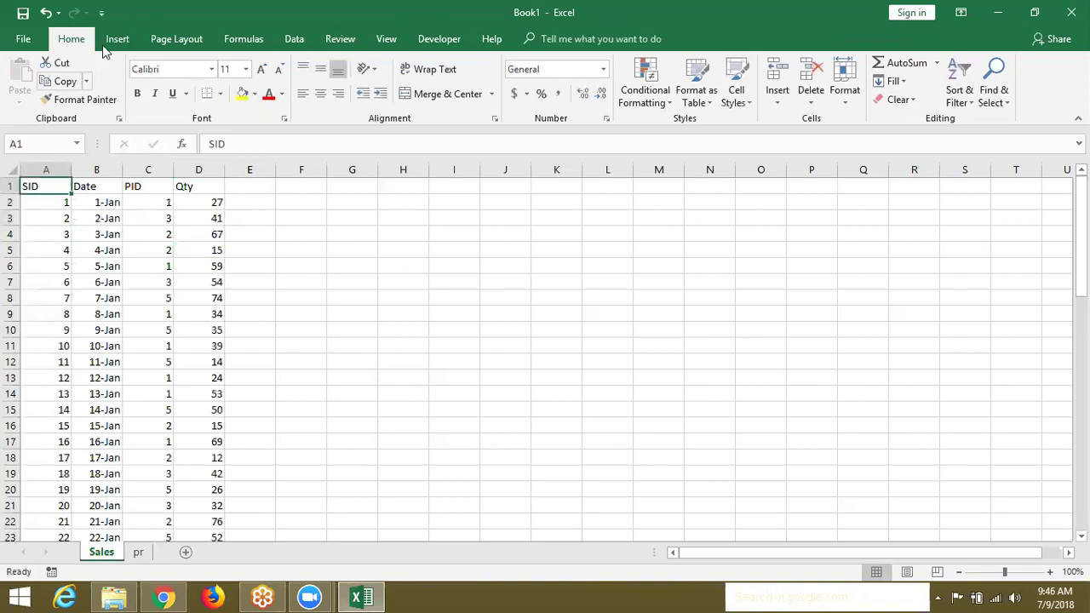
pyautogui.click(117, 38)
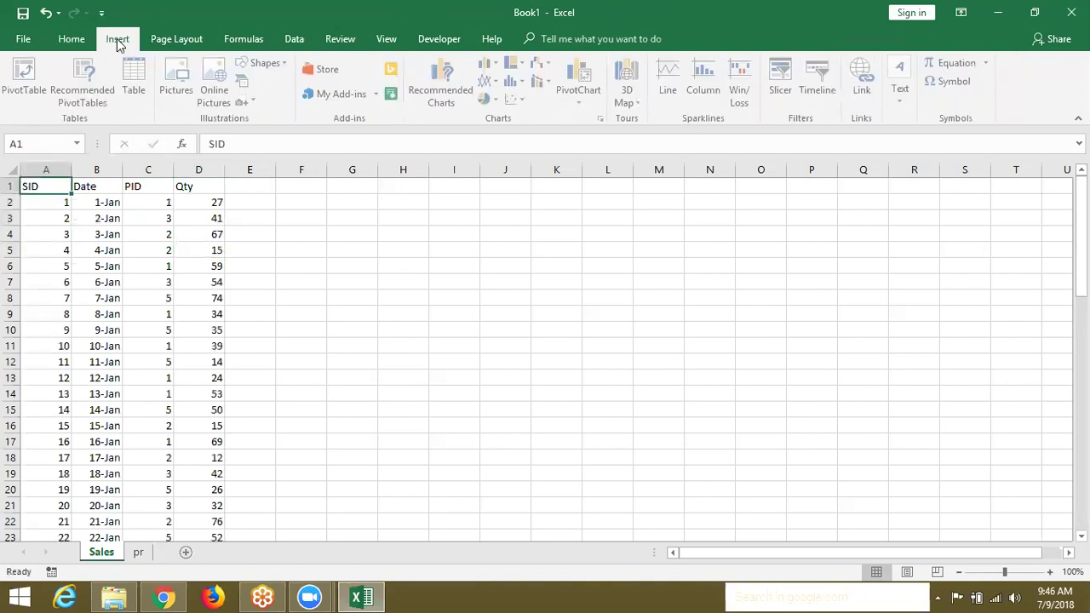
pyautogui.click(27, 78)
pyautogui.click(594, 459)
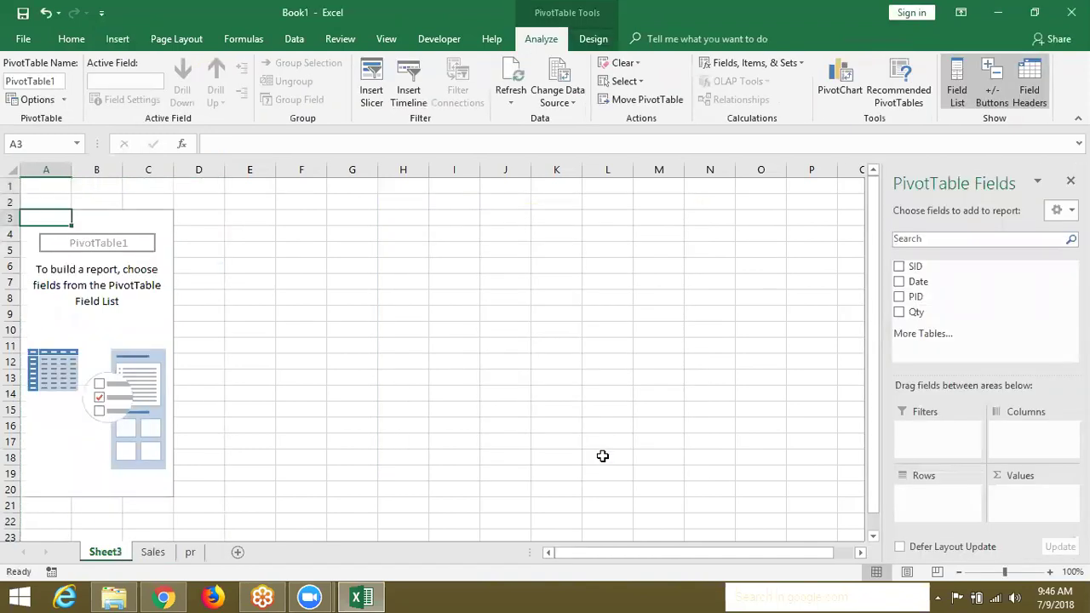
pyautogui.moveTo(953, 296)
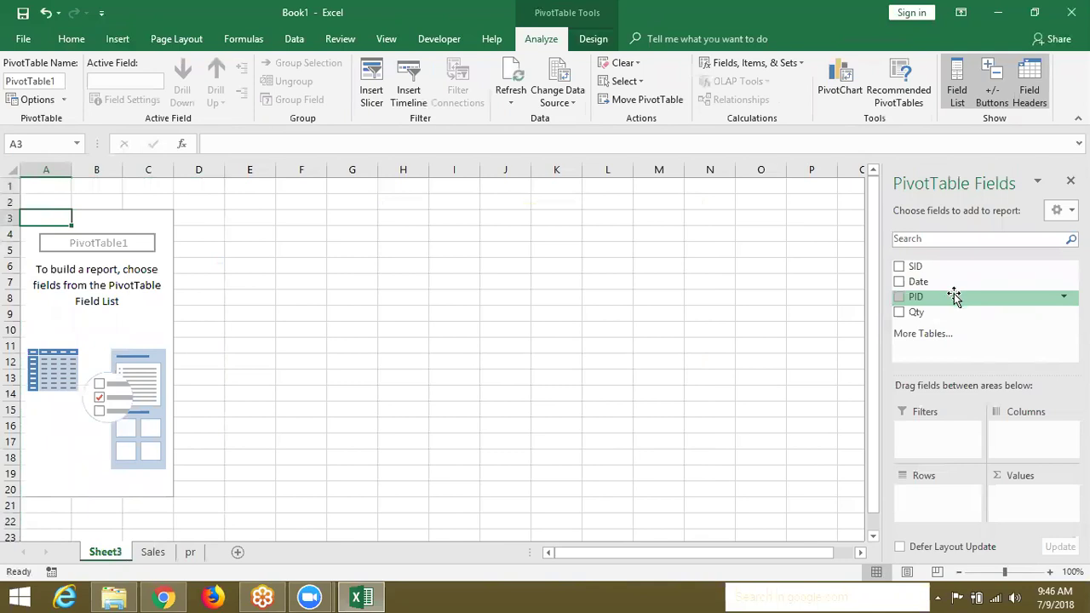
pyautogui.moveTo(953, 295); pyautogui.dragTo(947, 511)
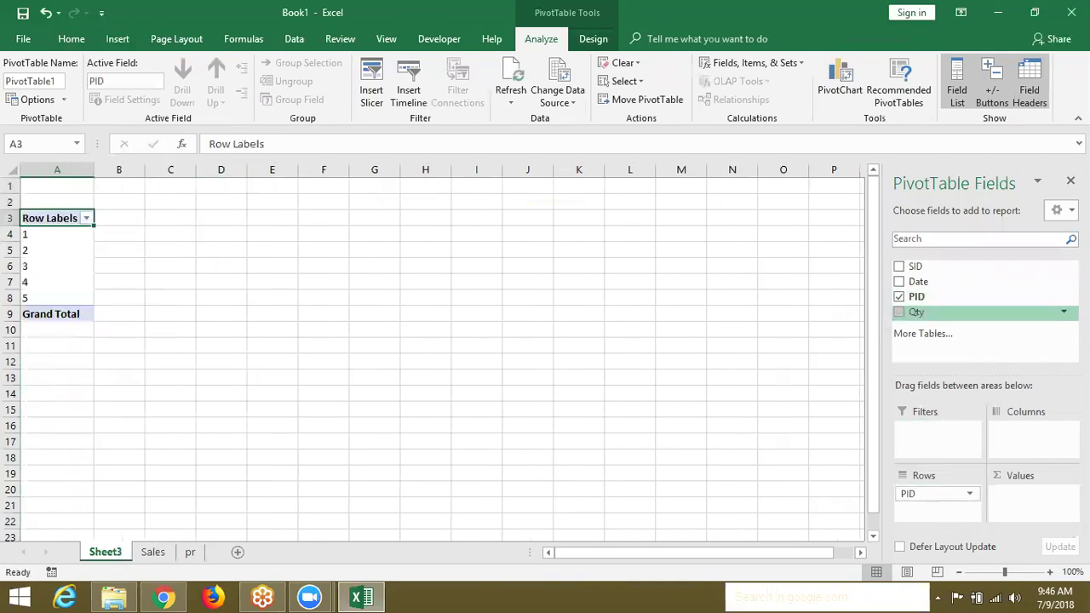
pyautogui.moveTo(920, 313); pyautogui.dragTo(1037, 492)
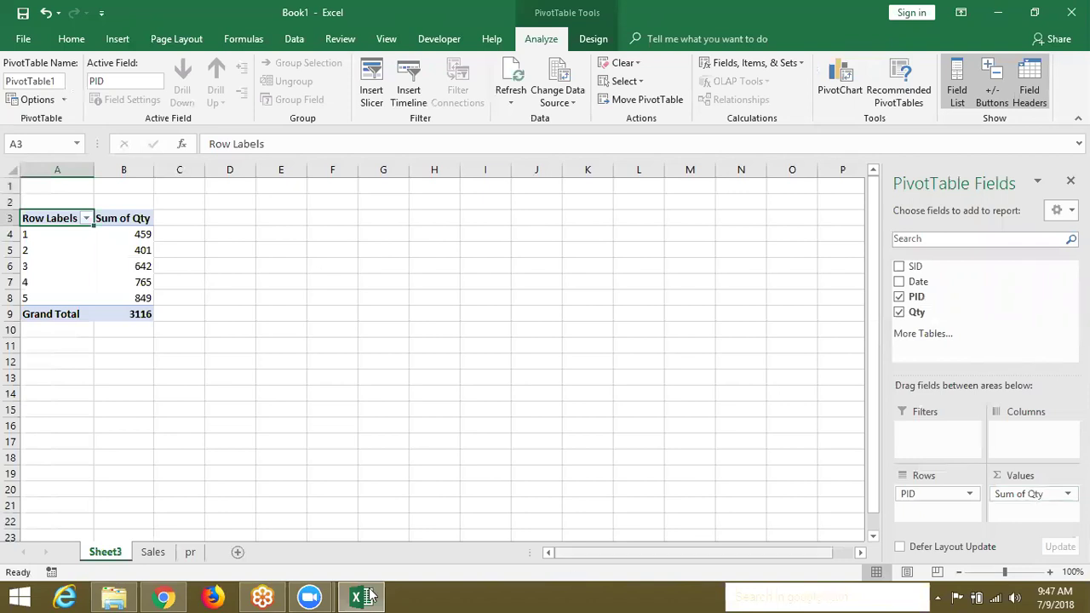
pyautogui.click(165, 551)
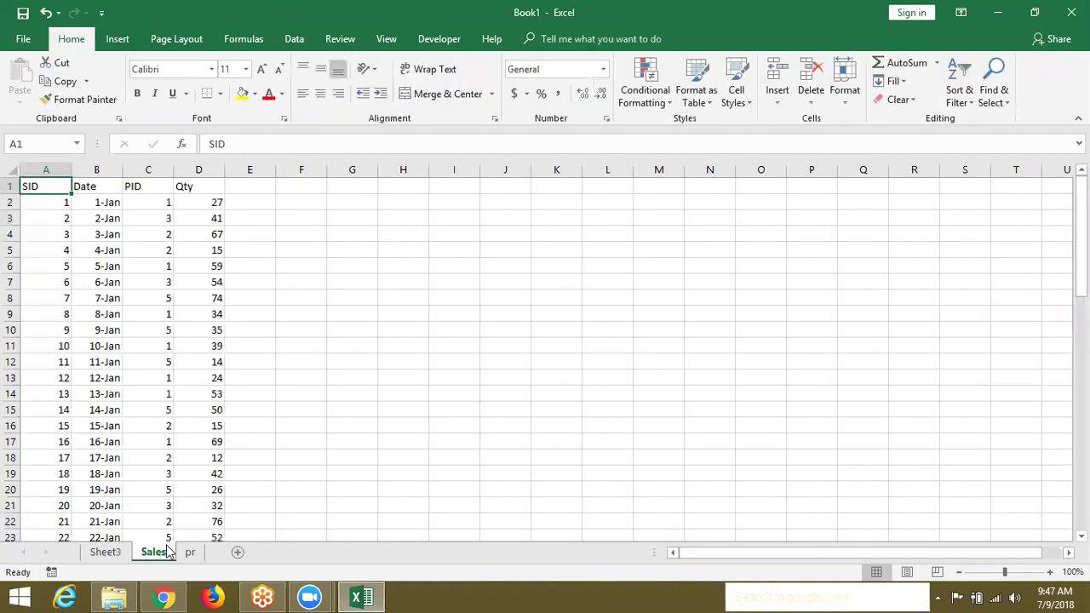
# Insert a new PivotTable from the Sales range with 'Add this data to the Data Model' ticked
pyautogui.click(117, 38)
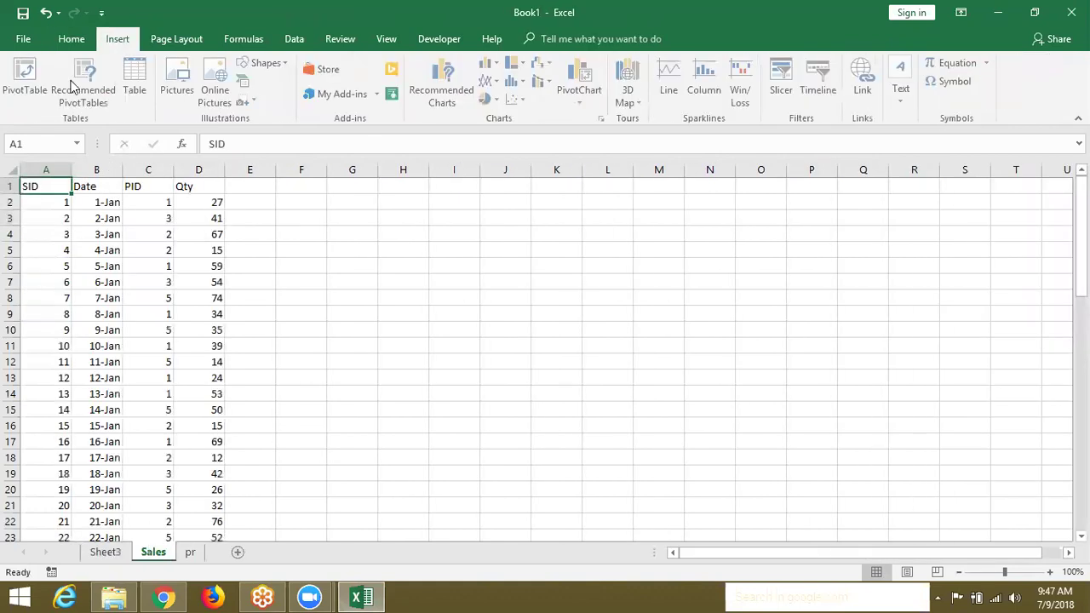
pyautogui.click(39, 97)
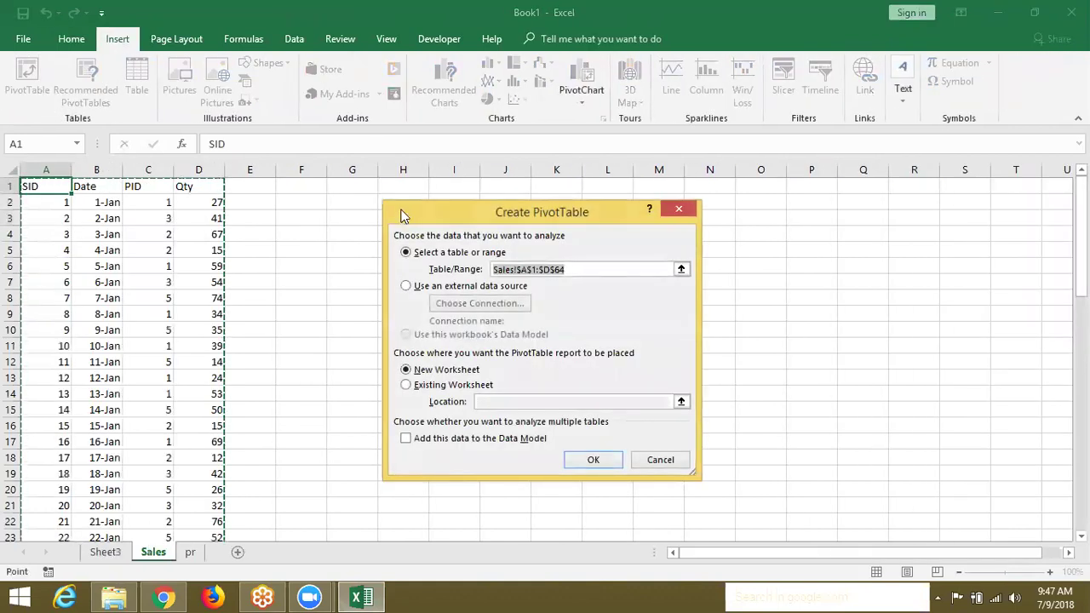
pyautogui.click(408, 439)
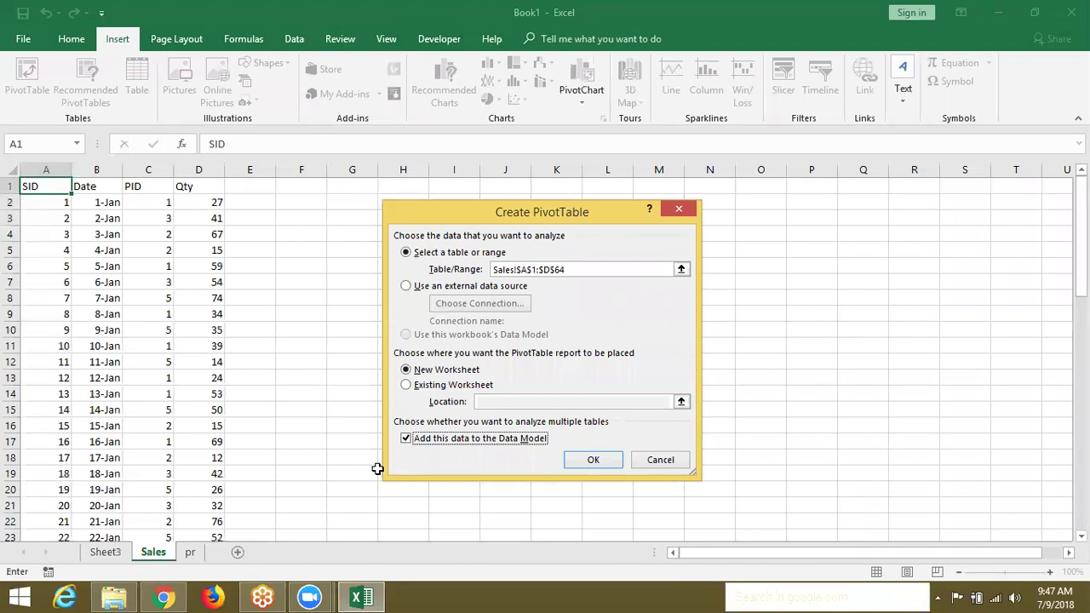
pyautogui.click(591, 460)
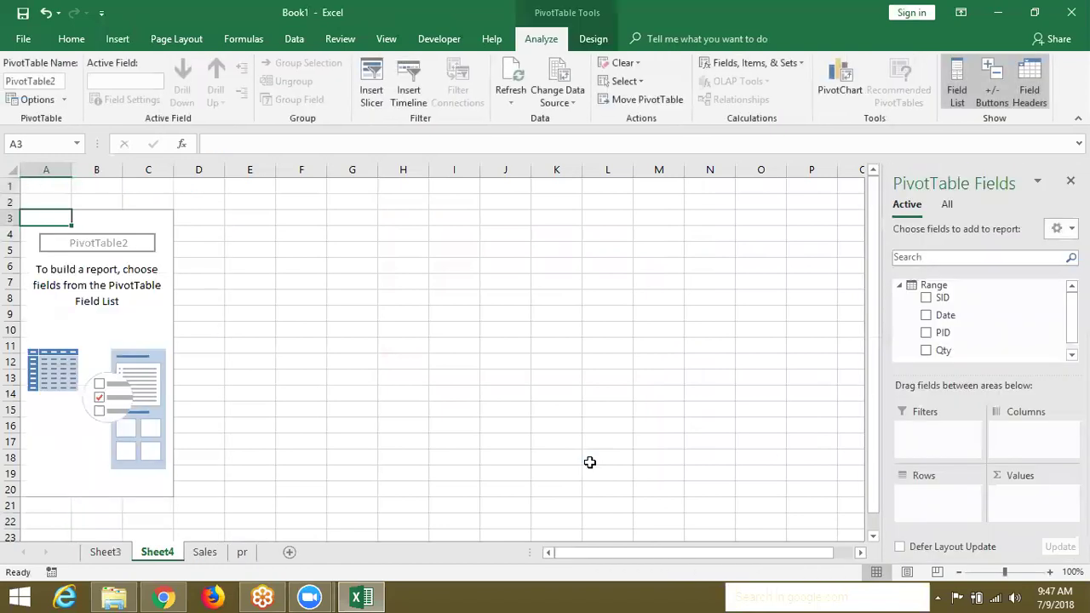
# Create a Data Model PivotTable from the pr product table and open Manage Relationships
pyautogui.click(213, 554)
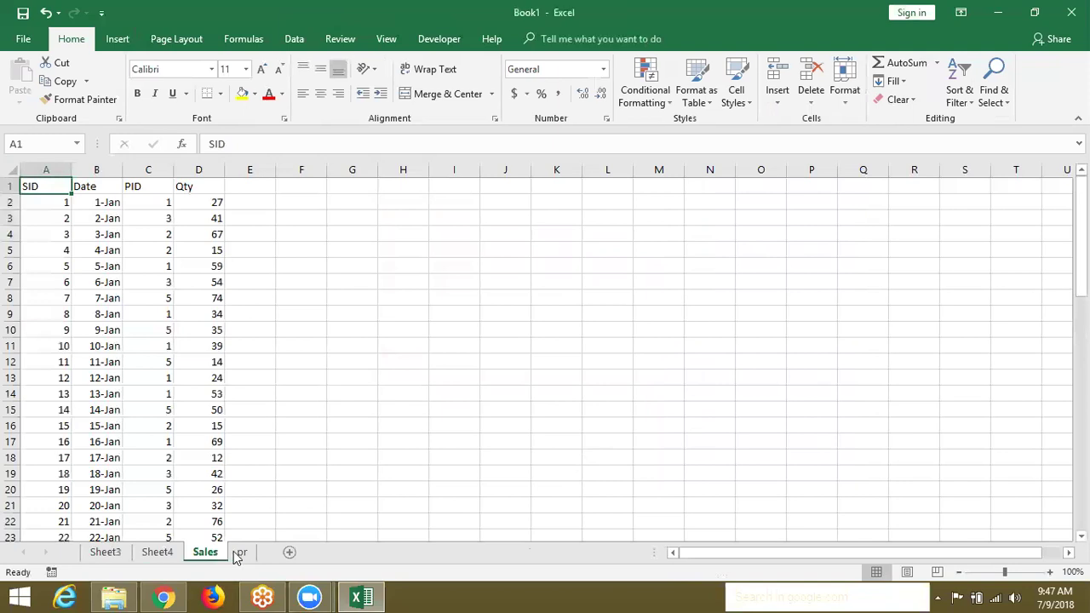
pyautogui.click(240, 554)
pyautogui.click(61, 189)
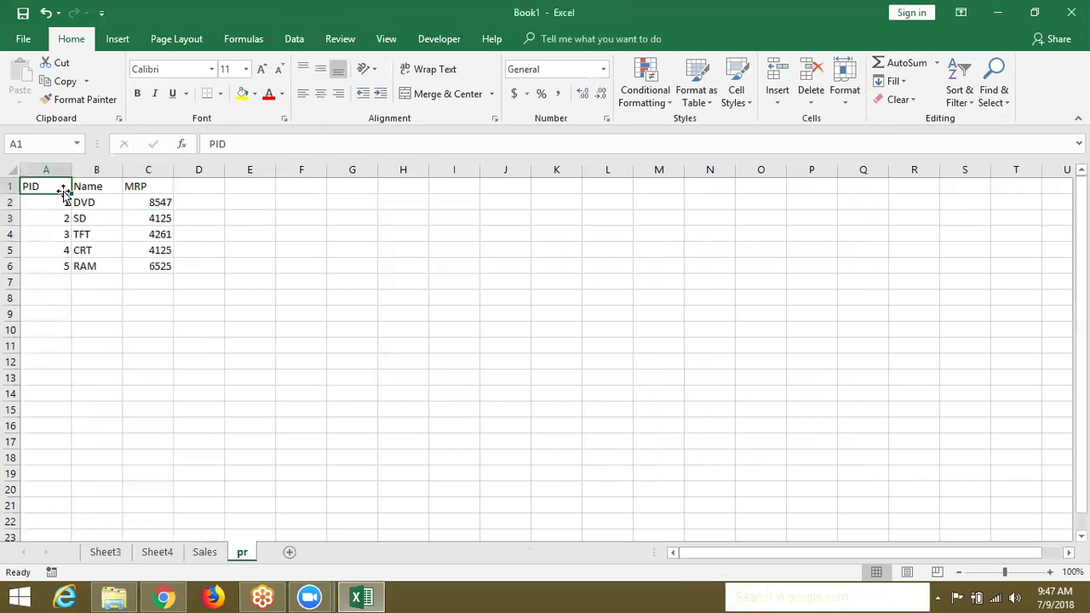
pyautogui.click(117, 39)
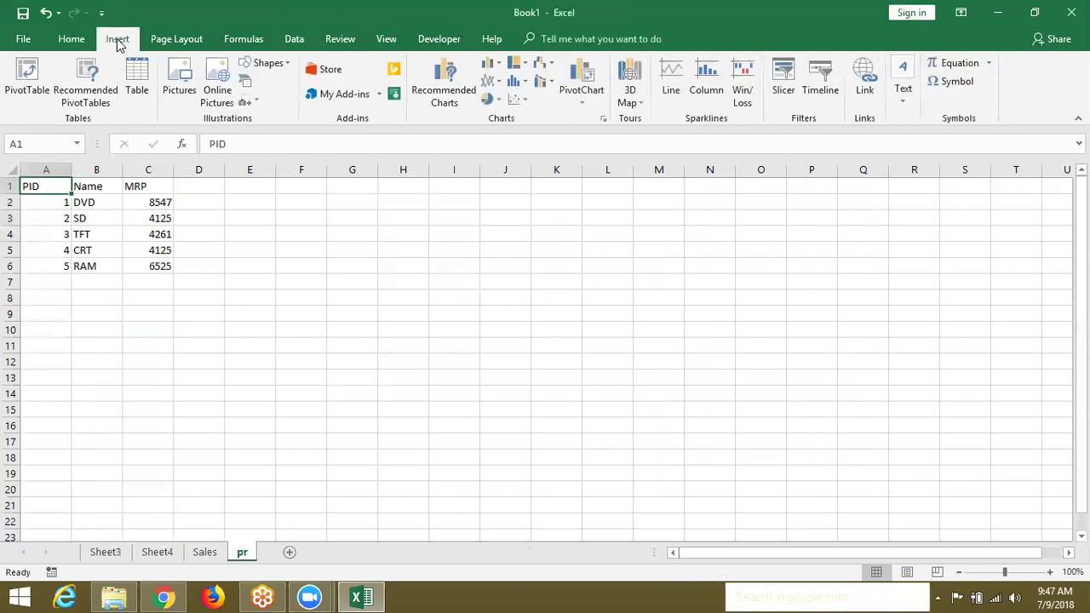
pyautogui.click(41, 96)
pyautogui.click(408, 441)
pyautogui.click(408, 440)
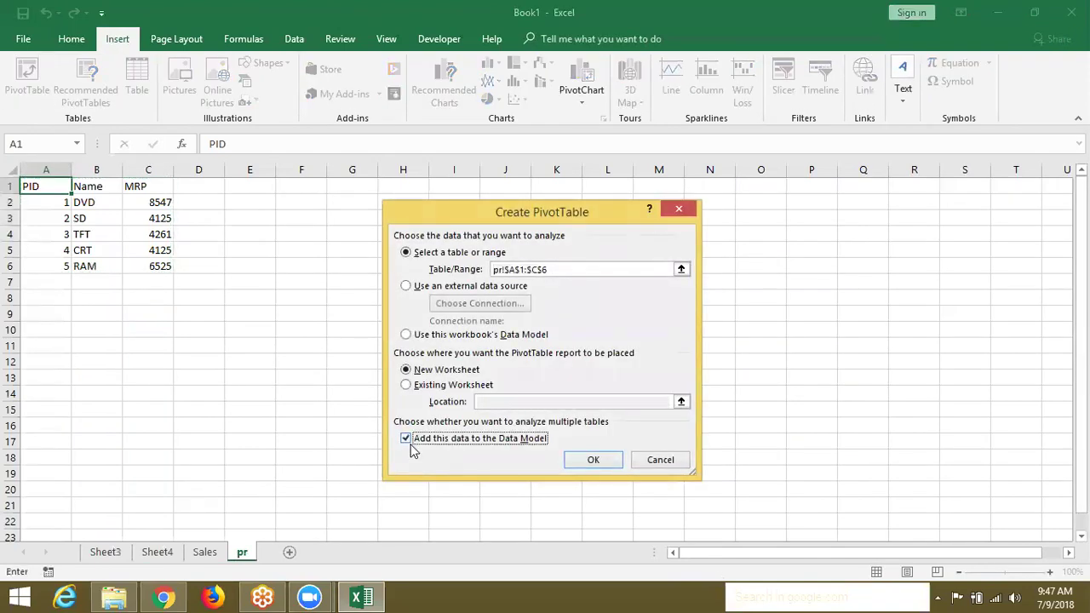
pyautogui.click(589, 467)
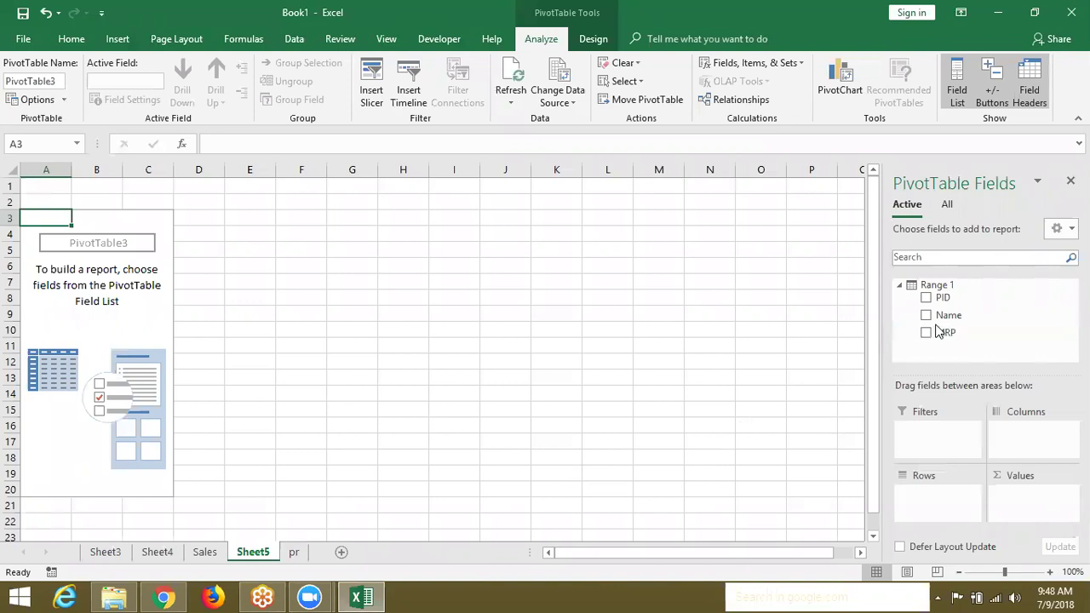
pyautogui.moveTo(947, 316)
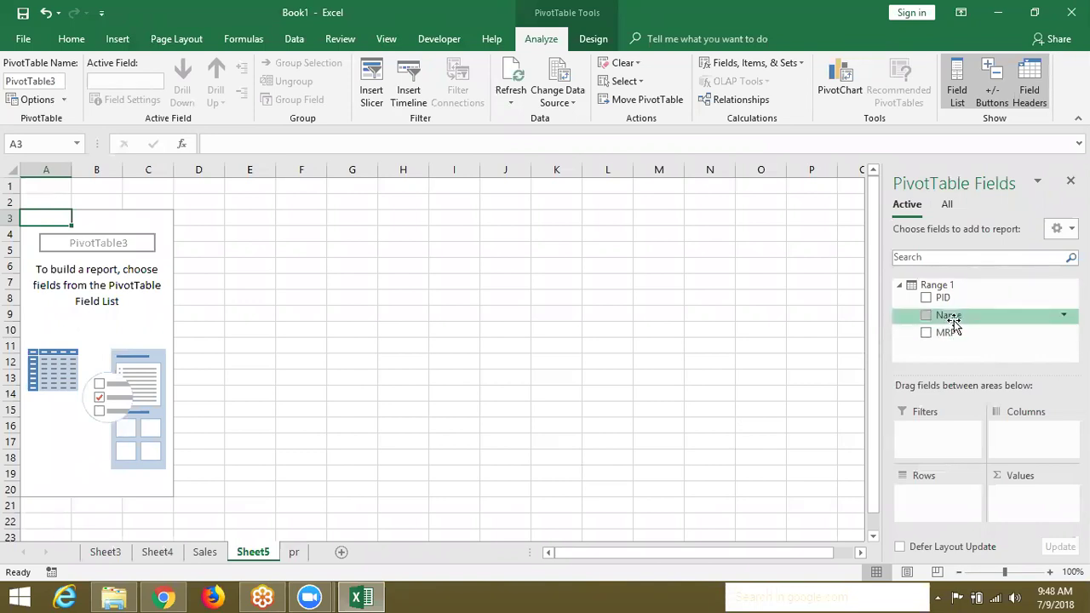
pyautogui.click(737, 99)
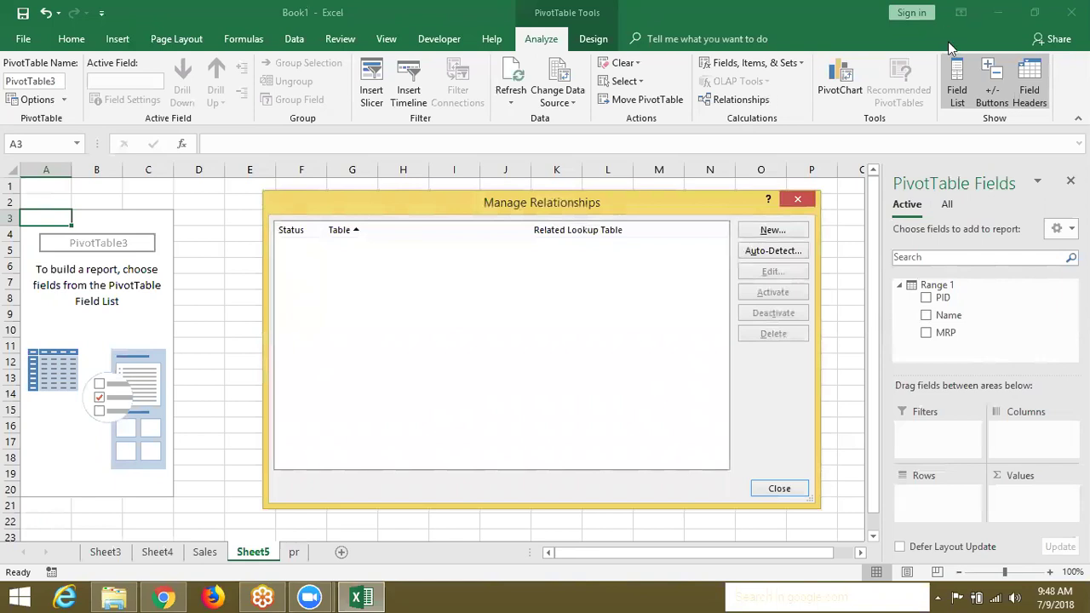
# Create a relationship linking Range's PID column to Range 1's PID column
pyautogui.click(770, 230)
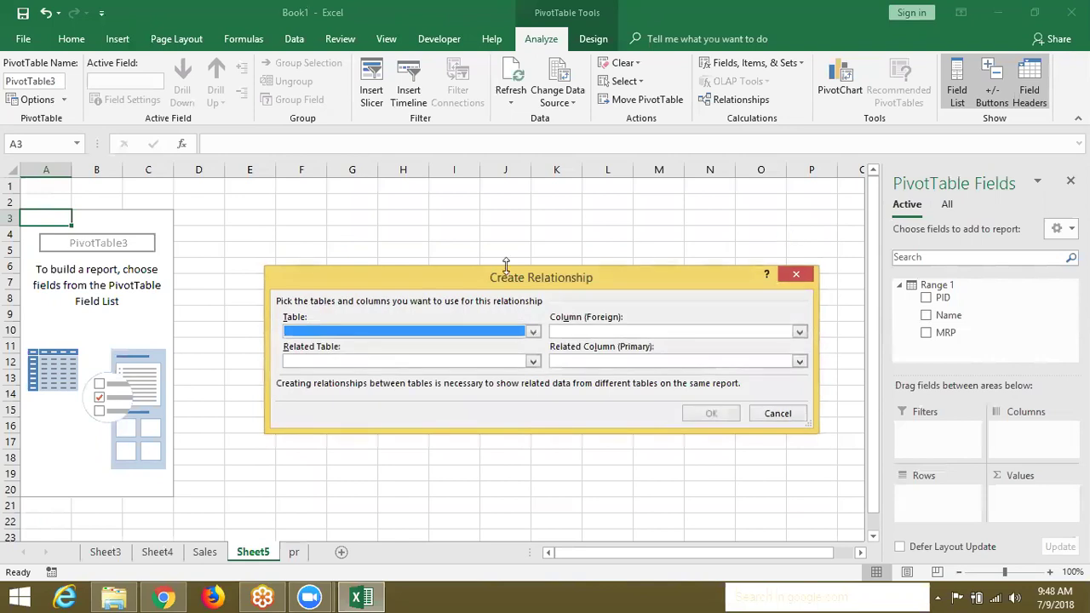
pyautogui.click(490, 334)
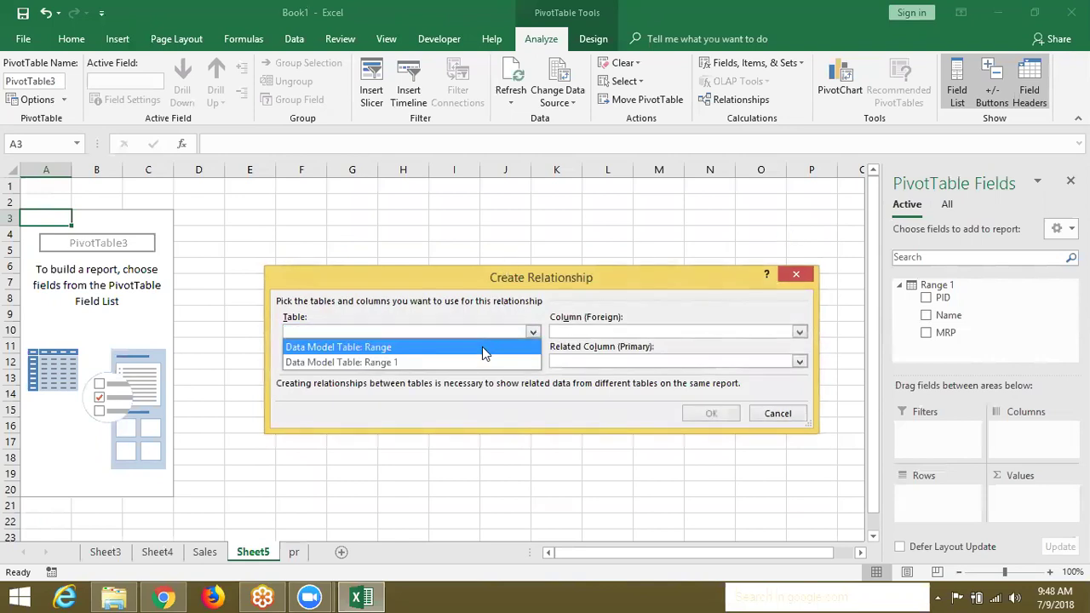
pyautogui.click(482, 347)
pyautogui.click(476, 362)
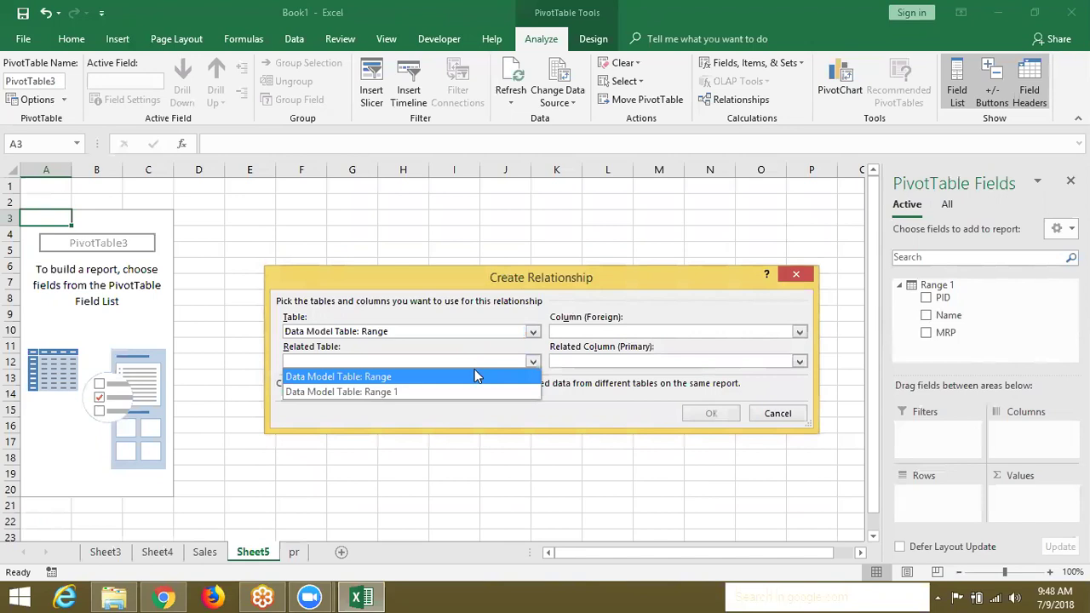
pyautogui.click(469, 356)
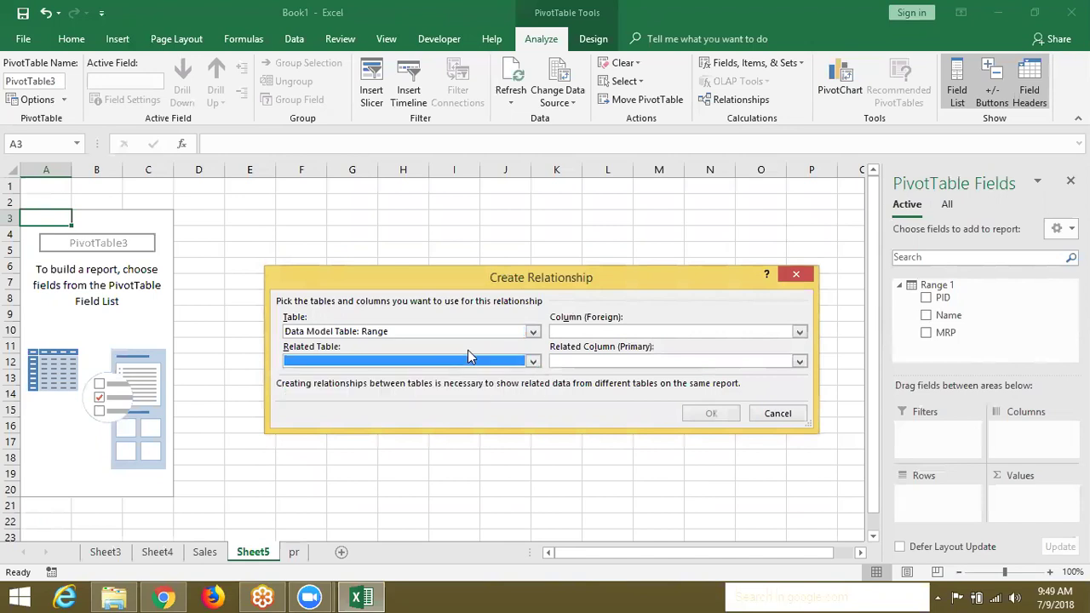
pyautogui.click(595, 331)
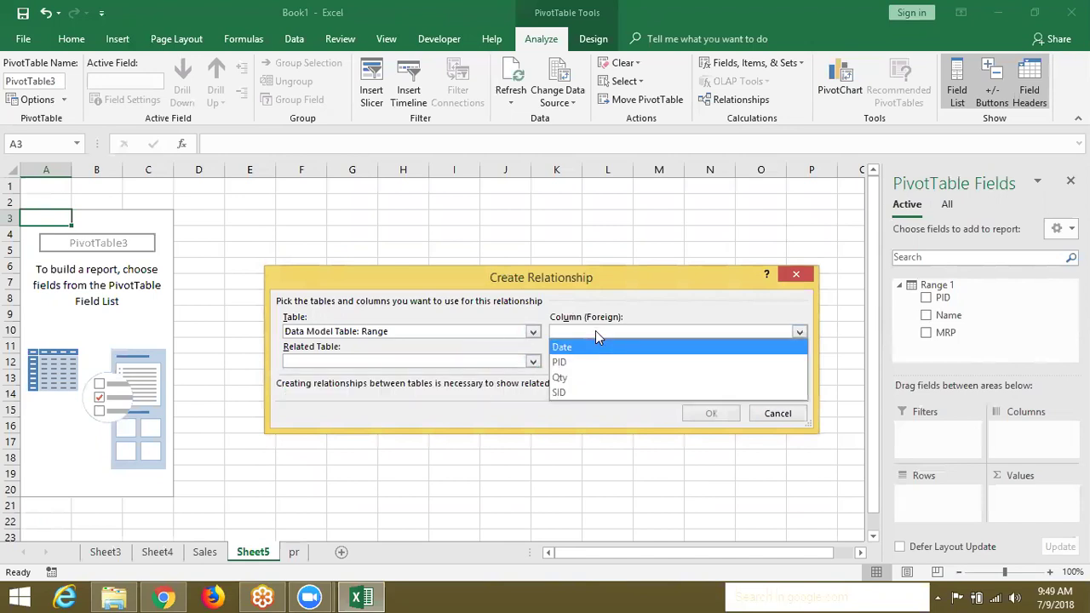
pyautogui.click(584, 361)
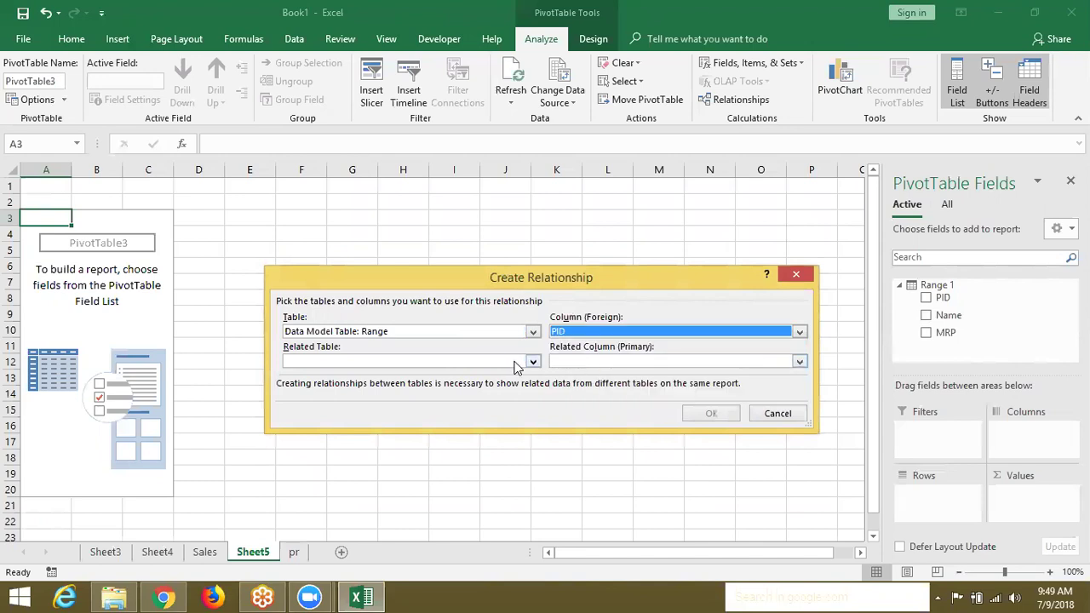
pyautogui.click(514, 364)
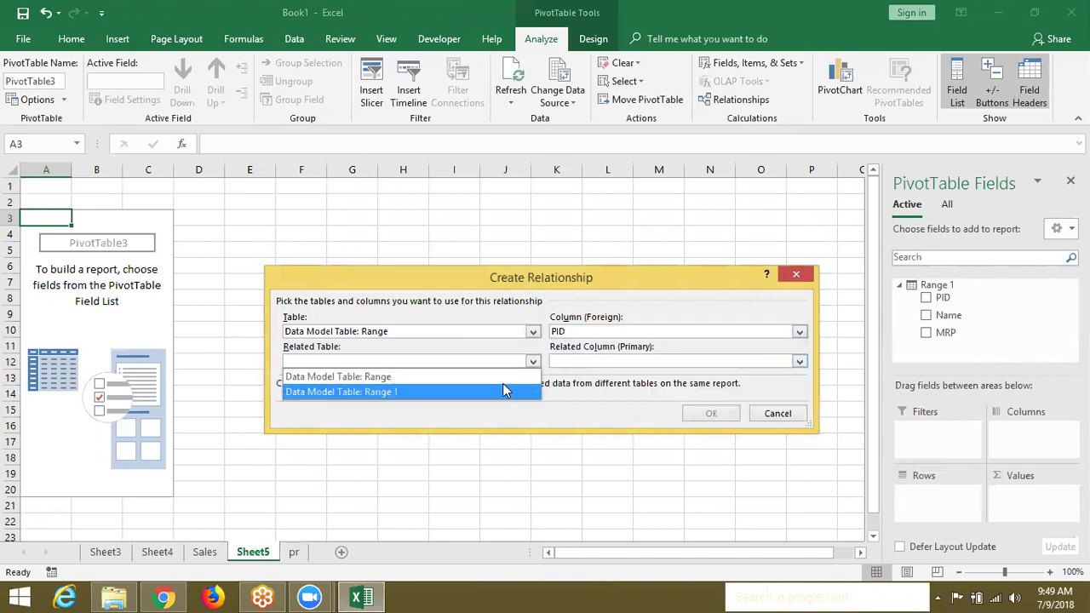
pyautogui.click(504, 391)
pyautogui.click(560, 366)
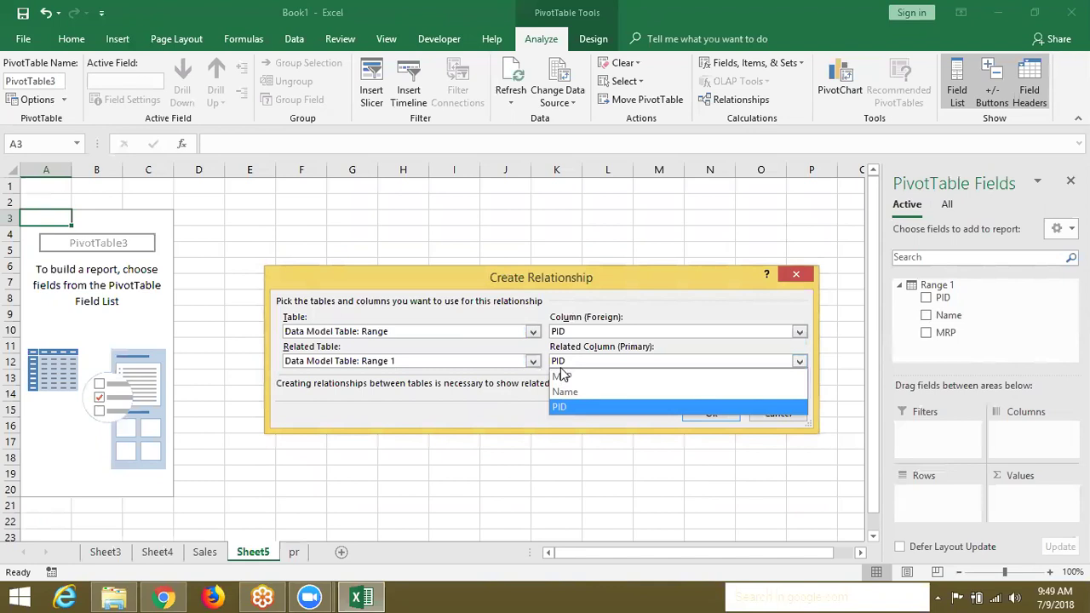
pyautogui.click(486, 396)
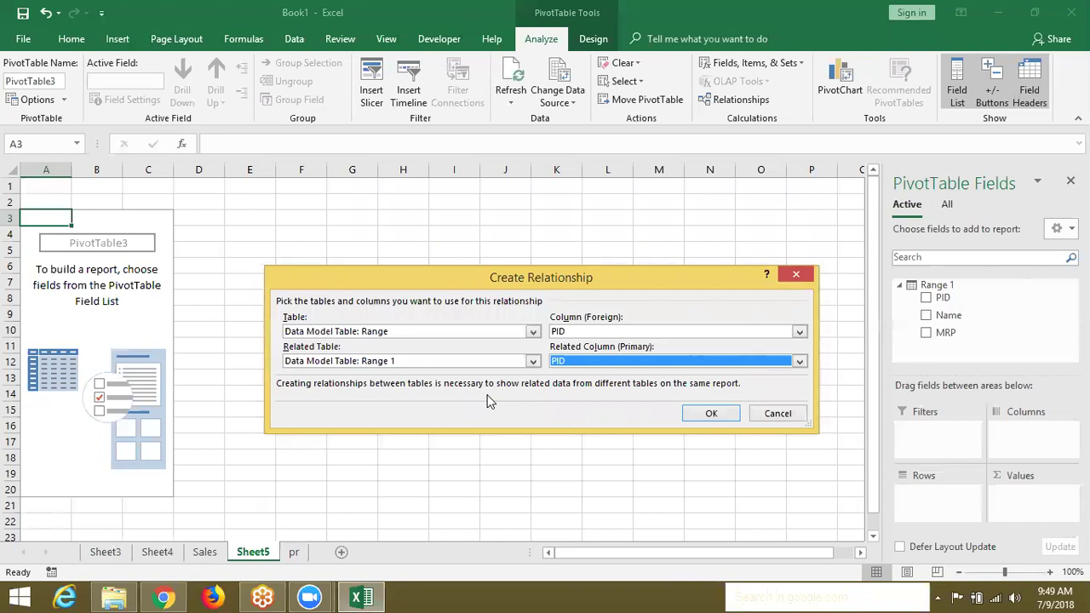
pyautogui.click(696, 416)
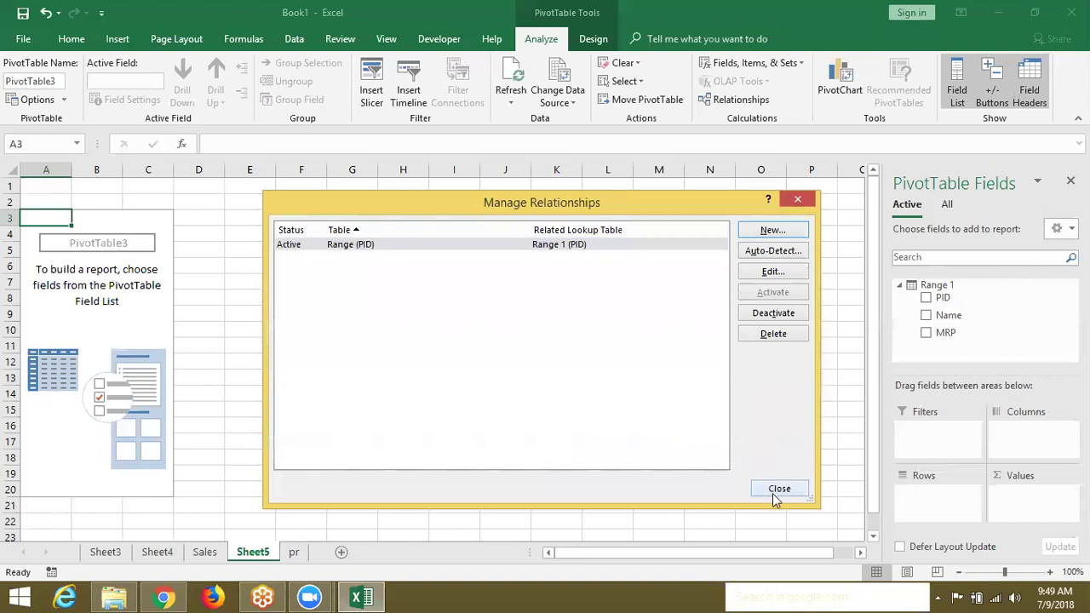
pyautogui.click(772, 493)
# Reselect the PivotTable and list fields from all Data Model tables
pyautogui.click(772, 493)
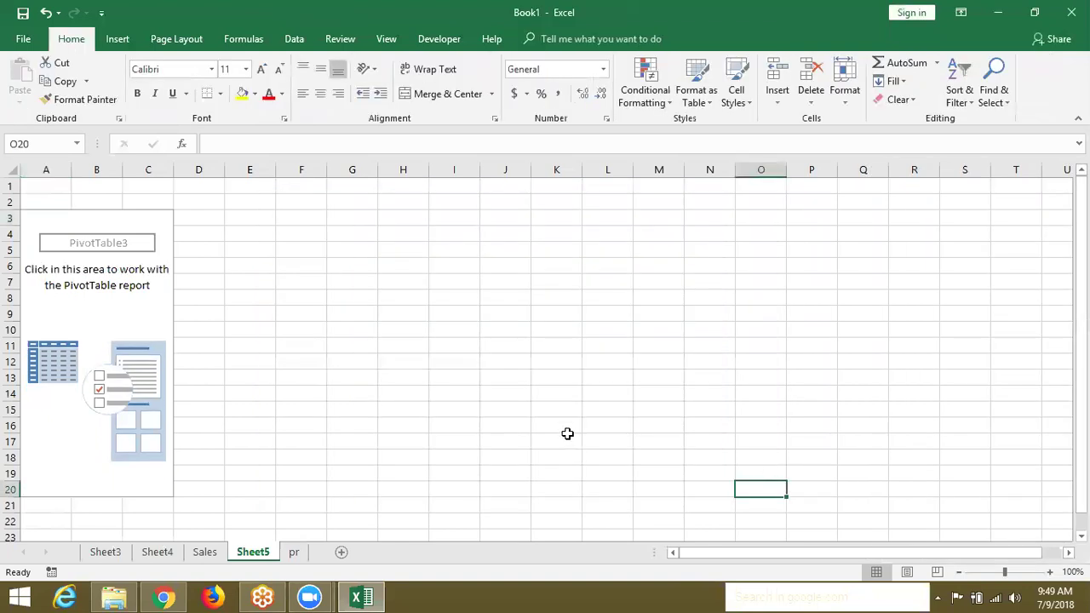
pyautogui.click(90, 293)
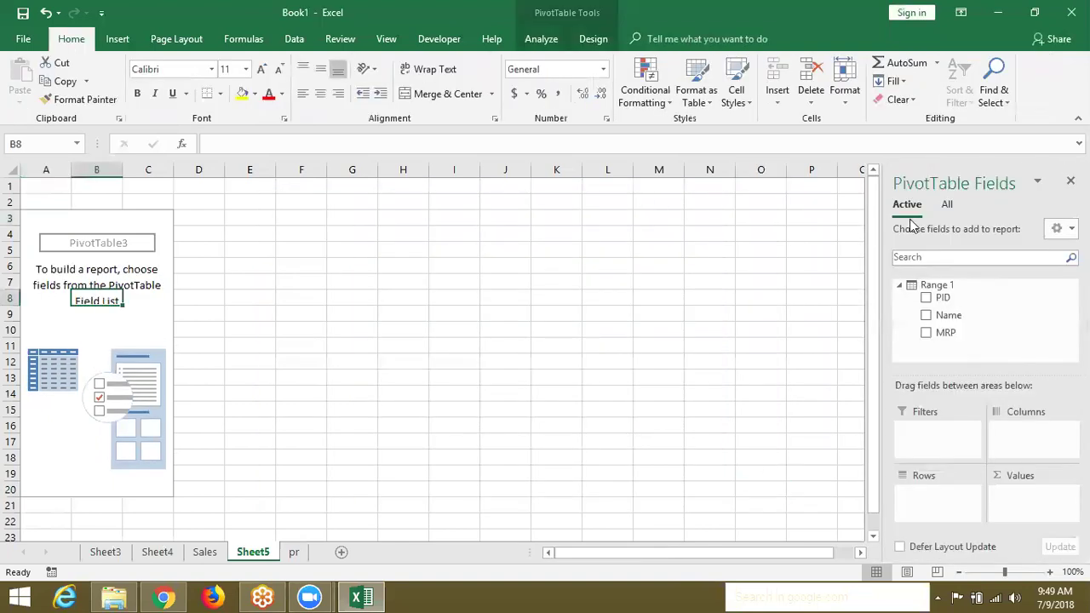
pyautogui.click(947, 207)
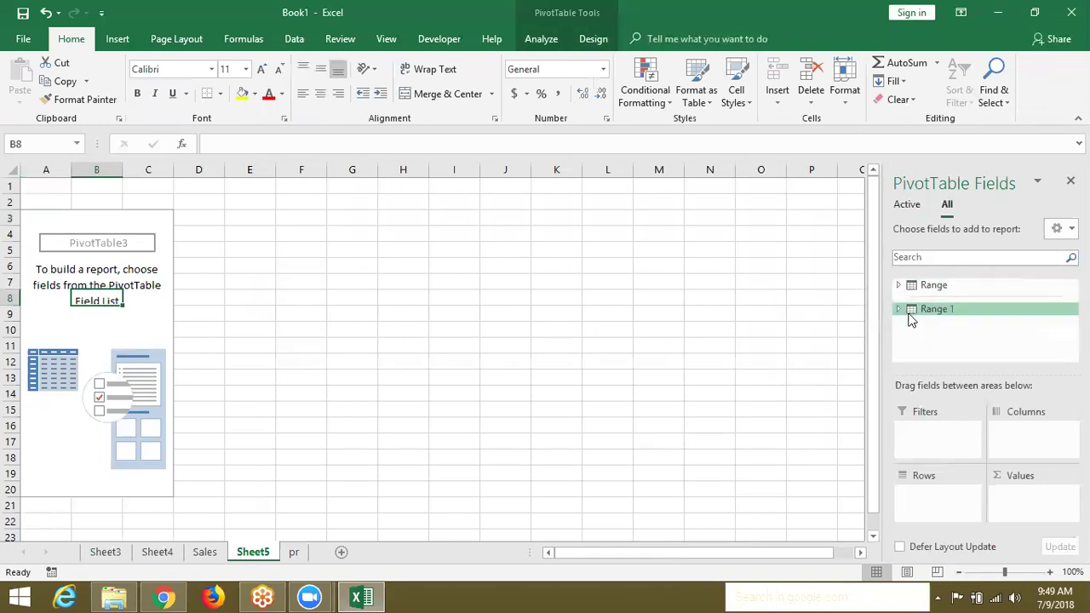
# Lay out the pivot as Sum of Qty by Range 1 product Name (total 3116), then view Sheet3
pyautogui.click(906, 312)
pyautogui.moveTo(945, 341); pyautogui.dragTo(922, 511)
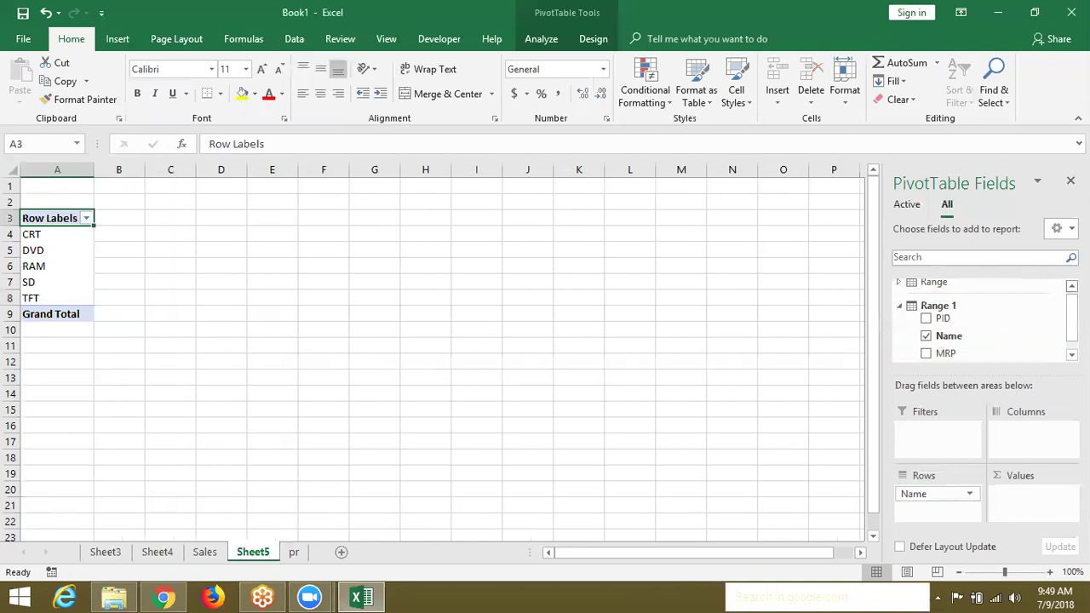
pyautogui.click(1071, 286)
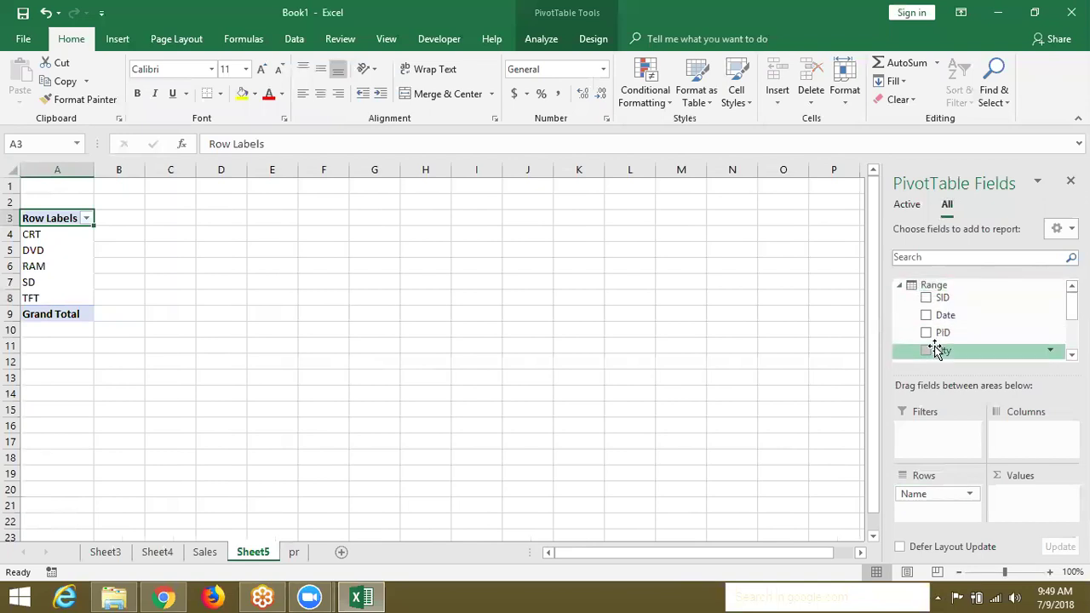
pyautogui.moveTo(935, 349); pyautogui.dragTo(1014, 493)
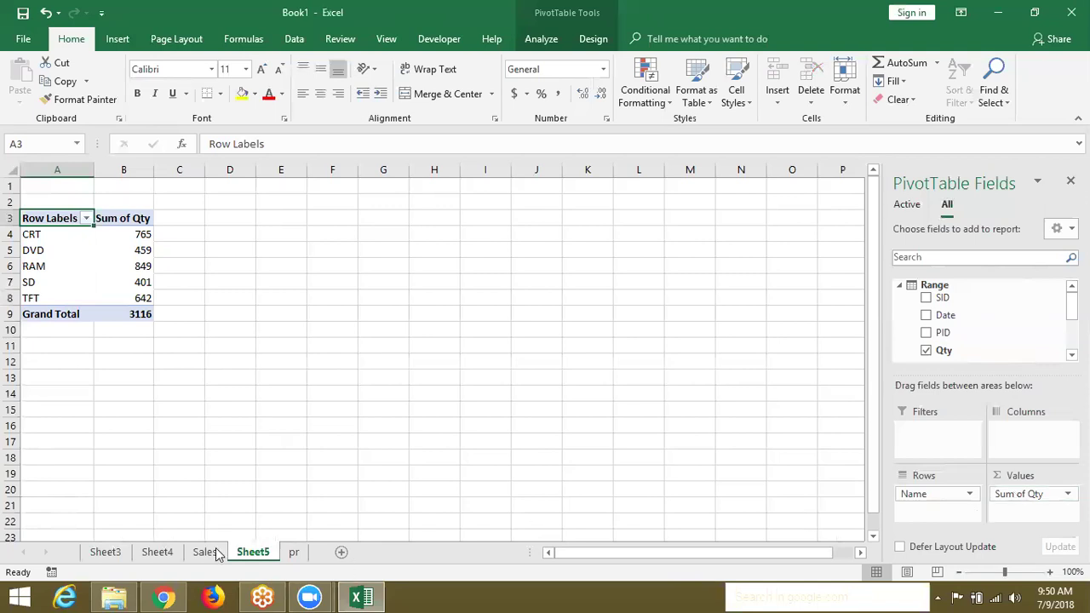
pyautogui.click(117, 553)
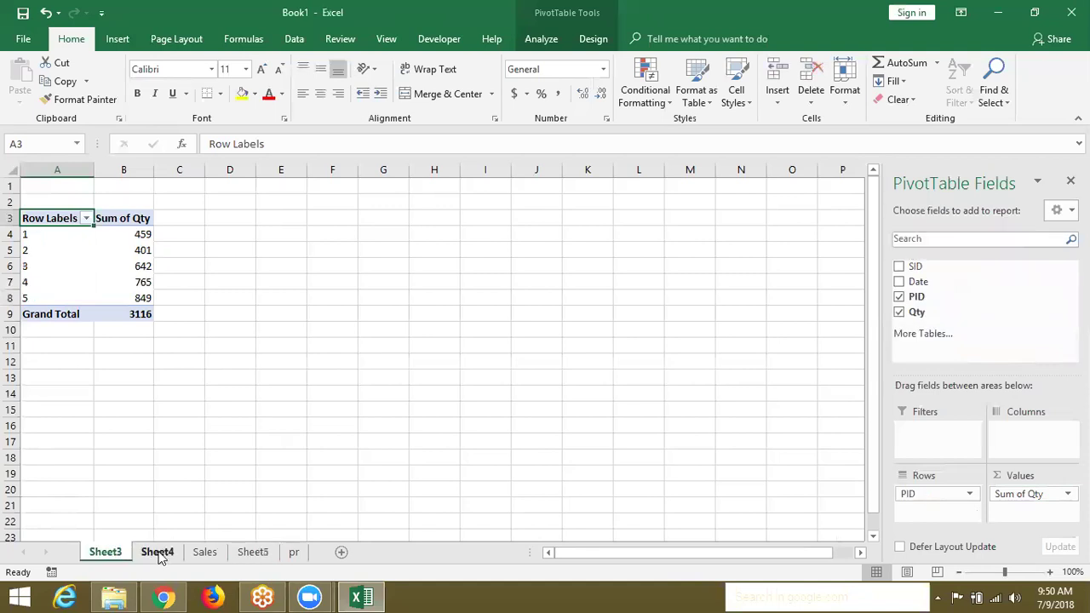
# Insert a new worksheet and rename it CUST
pyautogui.click(343, 551)
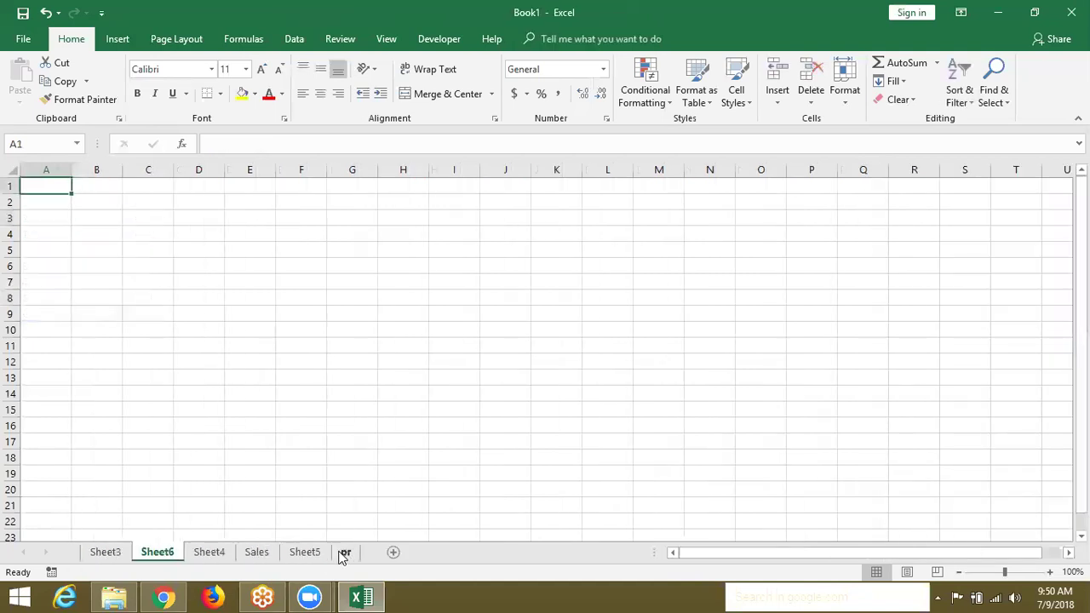
pyautogui.doubleClick(177, 555)
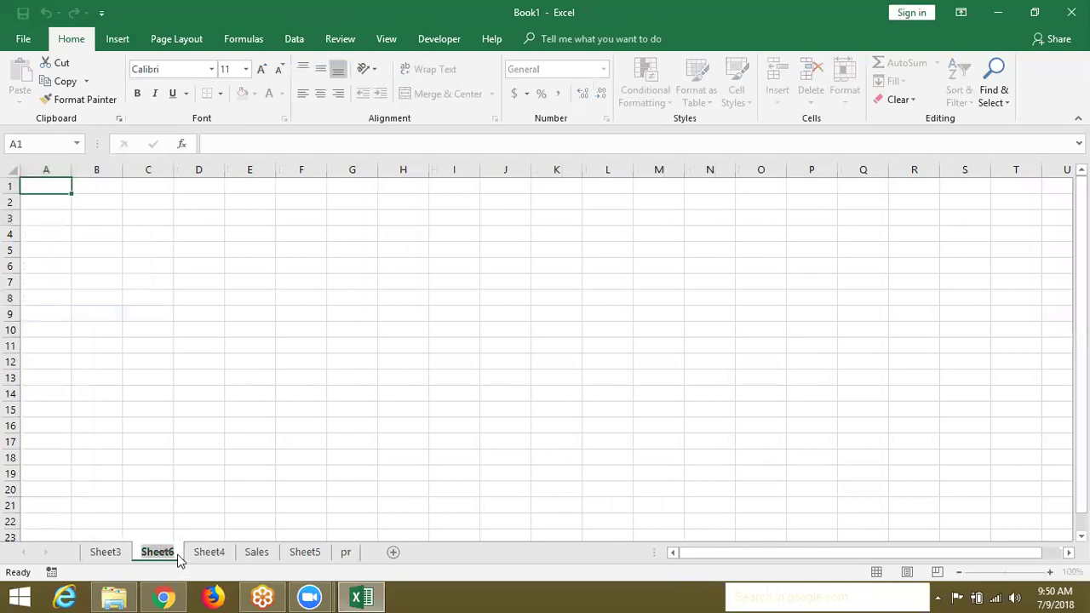
pyautogui.write('S')
pyautogui.press('BackSpace')
pyautogui.write('CUST')
pyautogui.press('Return')
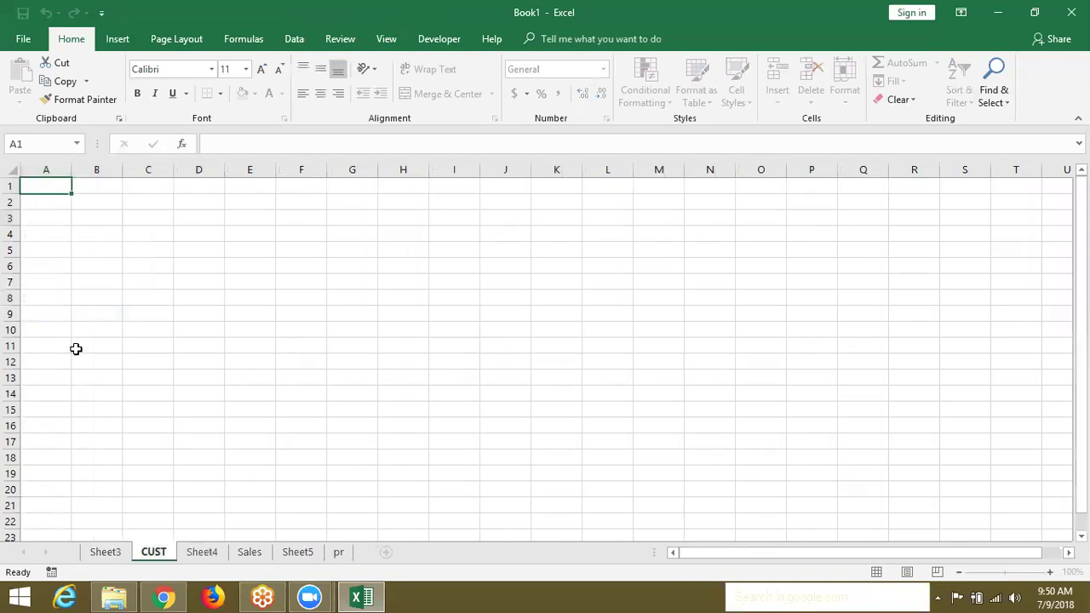
pyautogui.click(76, 348)
# Enter headers CID, NAME and CITY in A1:C1
pyautogui.click(33, 185)
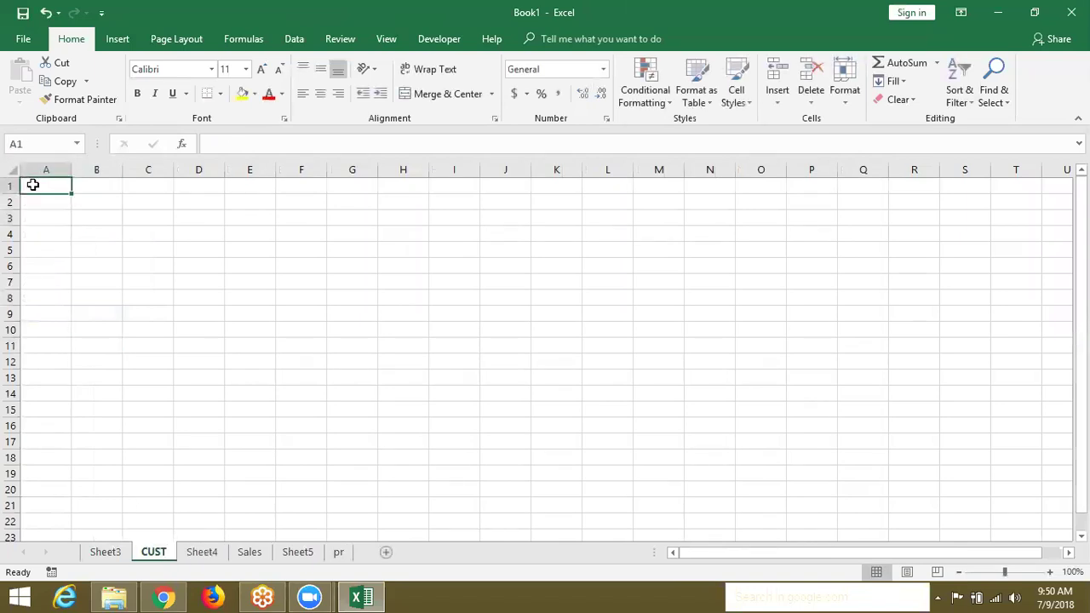
pyautogui.write('cid')
pyautogui.press('BackSpace')
pyautogui.press('BackSpace')
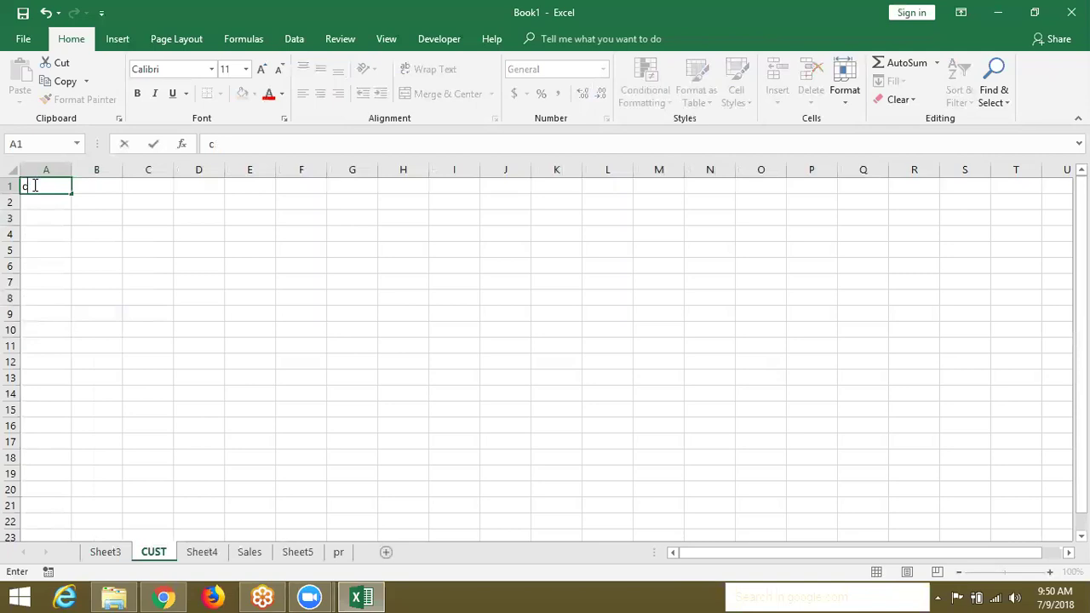
pyautogui.press('BackSpace')
pyautogui.write('CIF')
pyautogui.press('BackSpace')
pyautogui.write('D')
pyautogui.press('Tab')
pyautogui.write('NAME')
pyautogui.press('Tab')
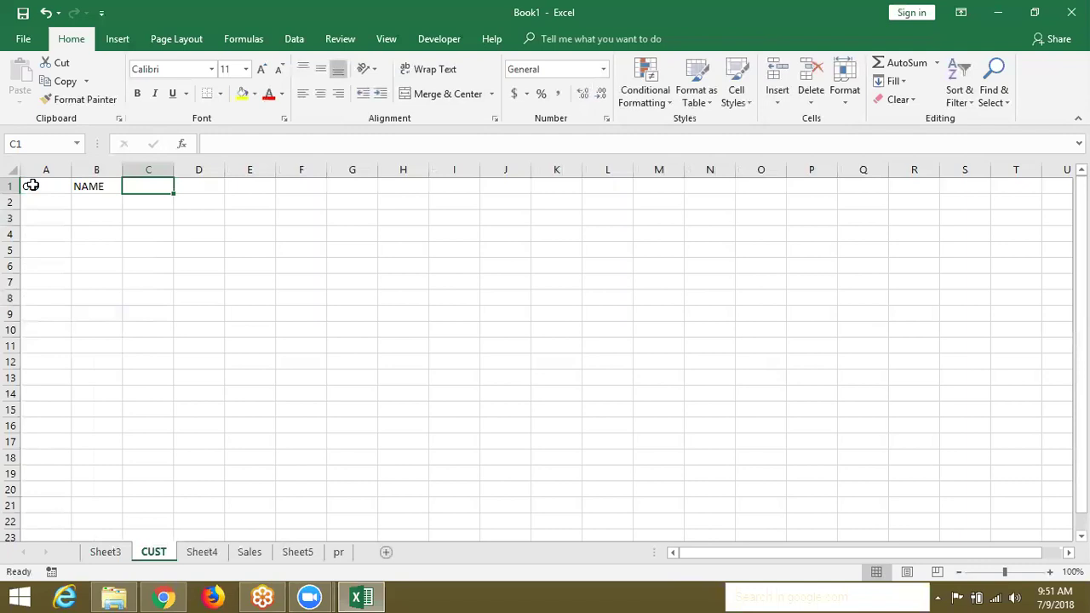
pyautogui.write('CITY')
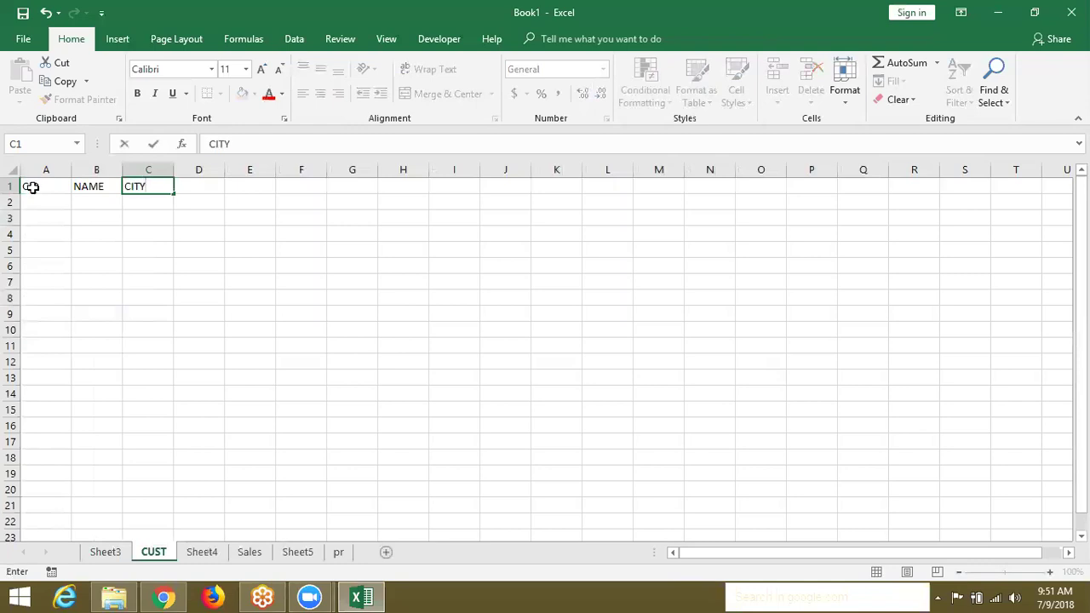
# Fill customer IDs 1 through 5 in A2:A6
pyautogui.click(34, 201)
pyautogui.write('1')
pyautogui.press('Return')
pyautogui.write('2 3 4 5')
pyautogui.press('Return')
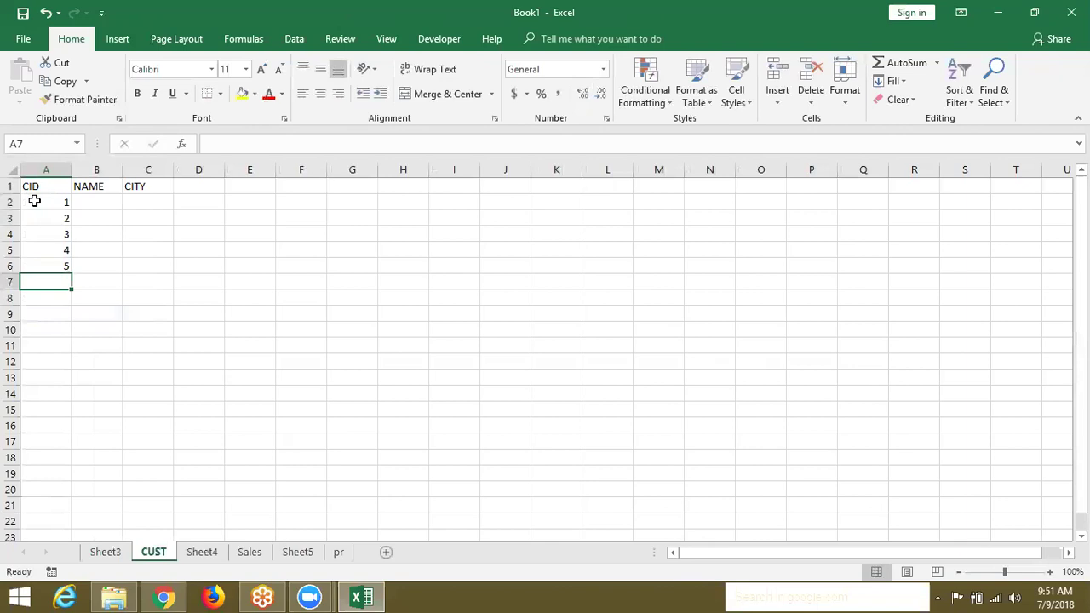
# Enter the five customers' names in B2:B6
pyautogui.click(94, 200)
pyautogui.write('PUJA')
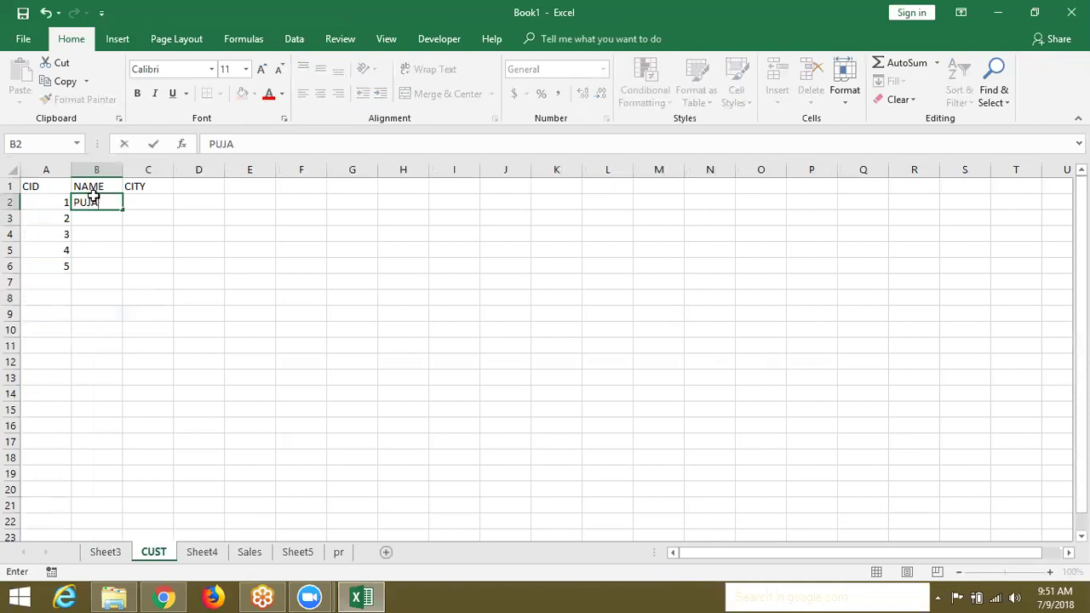
pyautogui.press('Return')
pyautogui.write('NEERAJ')
pyautogui.press('Return')
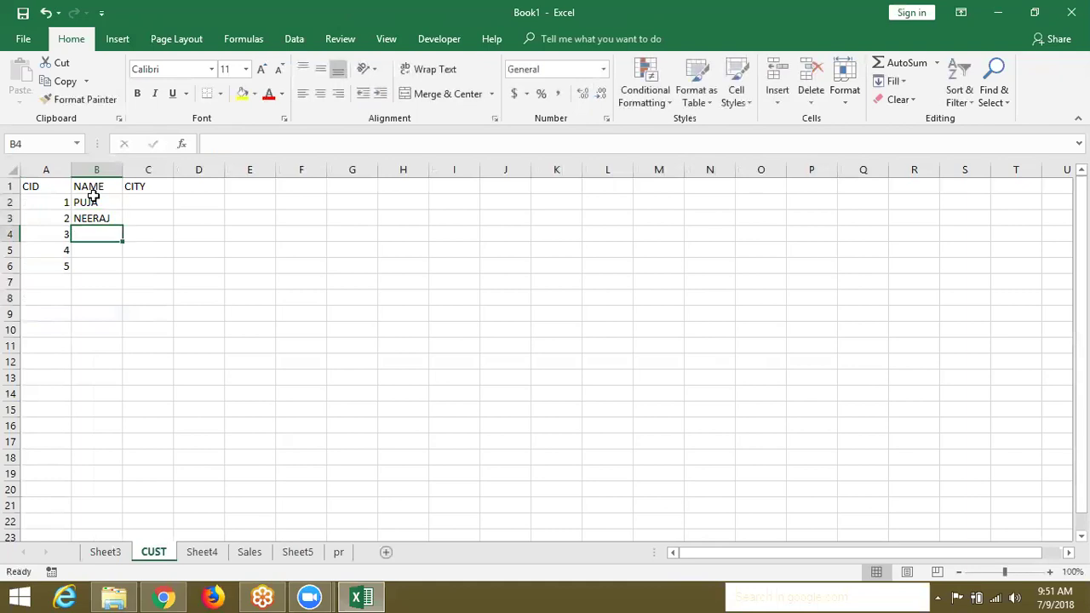
pyautogui.write('KAVITA')
pyautogui.press('Return')
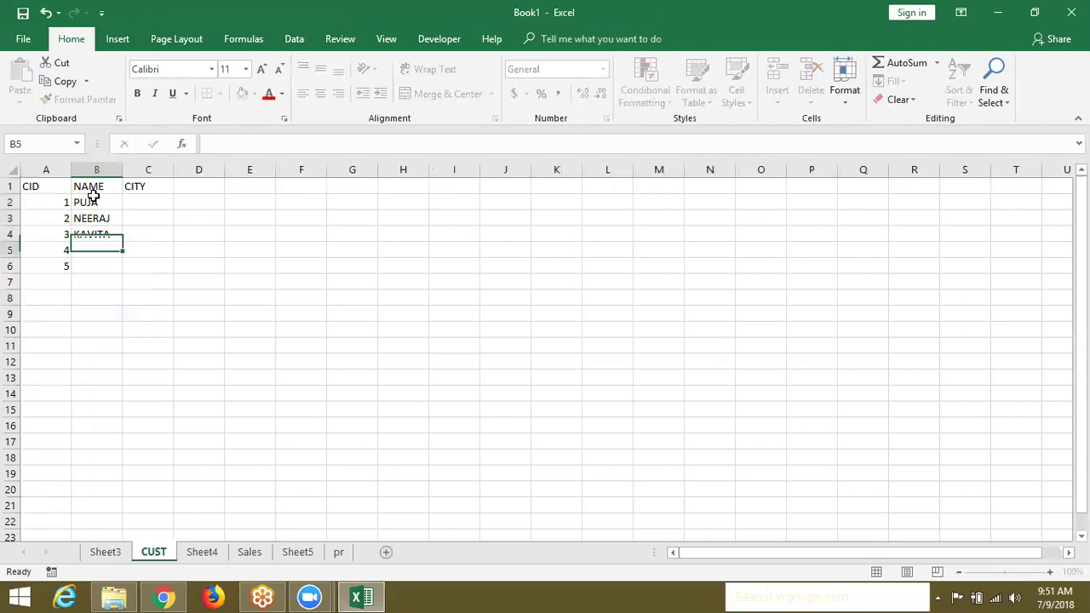
pyautogui.write('MOHAN')
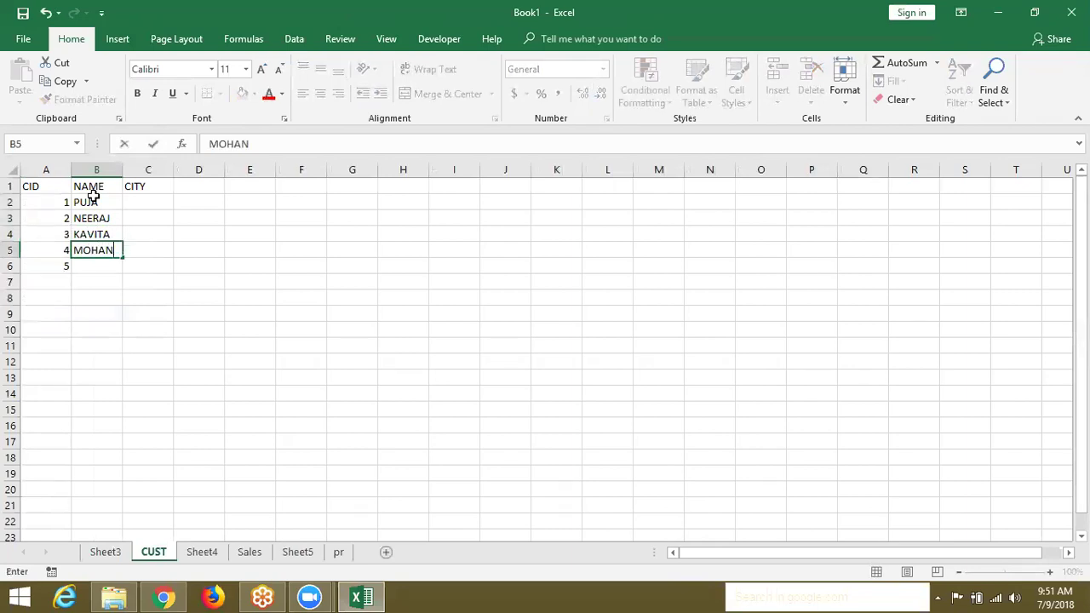
pyautogui.press('Return')
pyautogui.write('I')
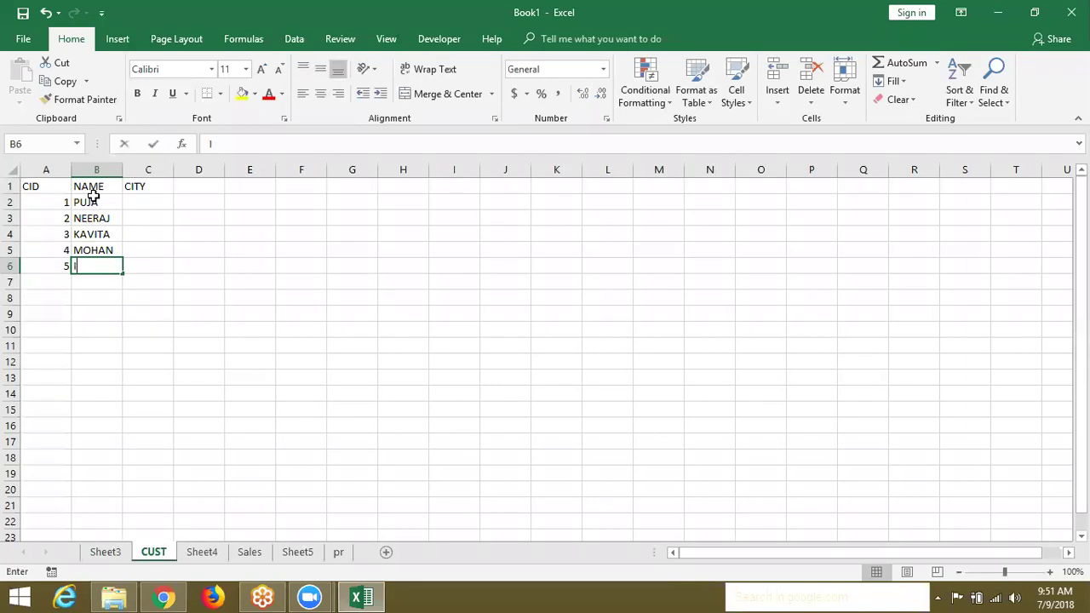
pyautogui.write('NDER')
pyautogui.press('Return')
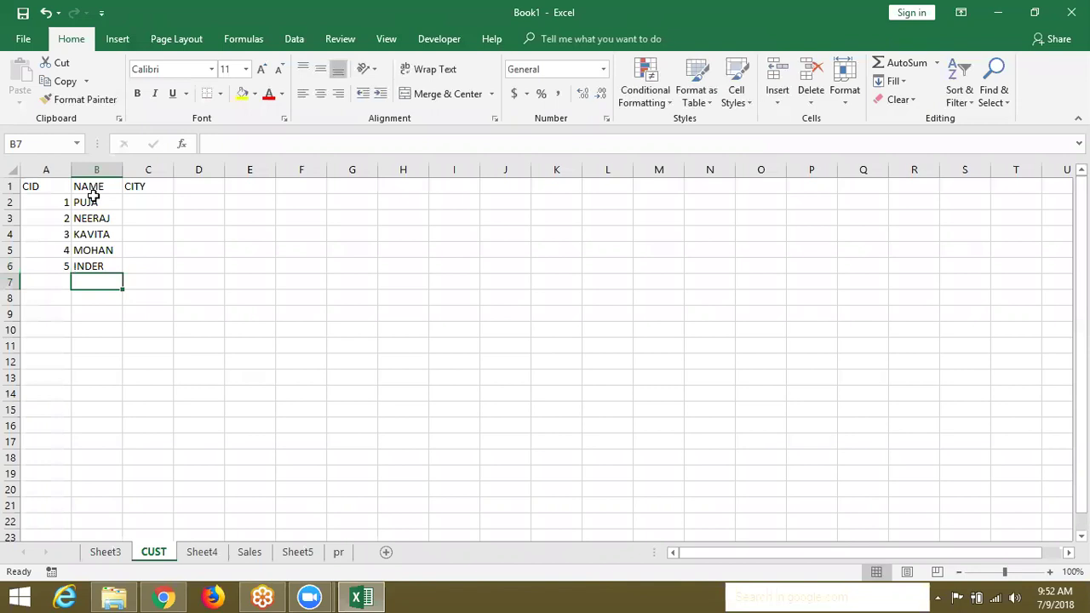
# Enter cities DELHI, PUNE, MUZ, GGN and NOIDA in C2:C6
pyautogui.click(134, 202)
pyautogui.write('DE')
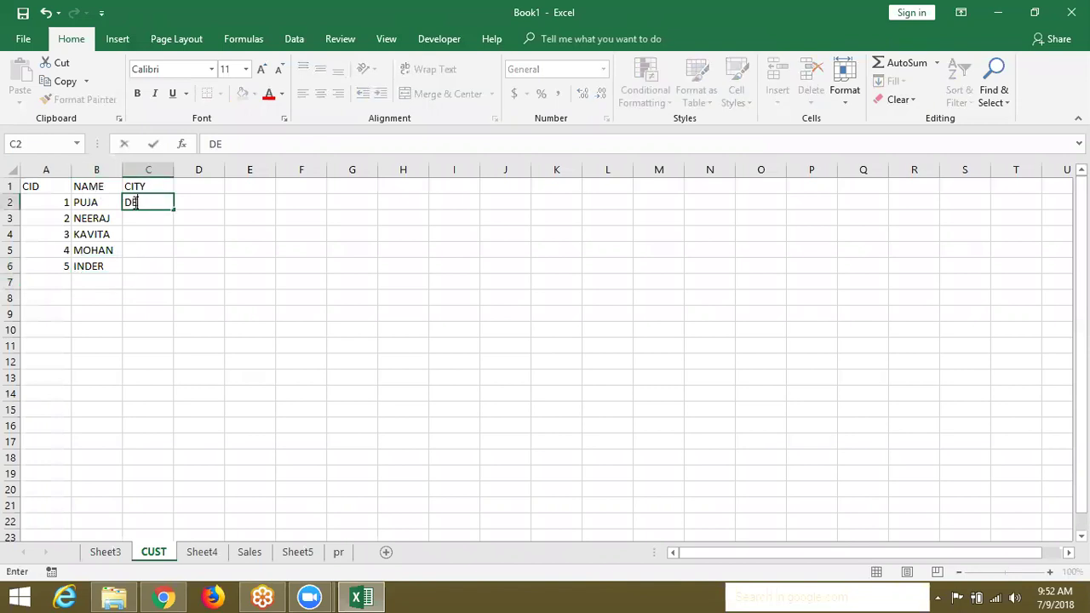
pyautogui.write("LHI'")
pyautogui.press('BackSpace')
pyautogui.press('Return')
pyautogui.write('PUNE')
pyautogui.press('Return')
pyautogui.write('MUZ')
pyautogui.press('Return')
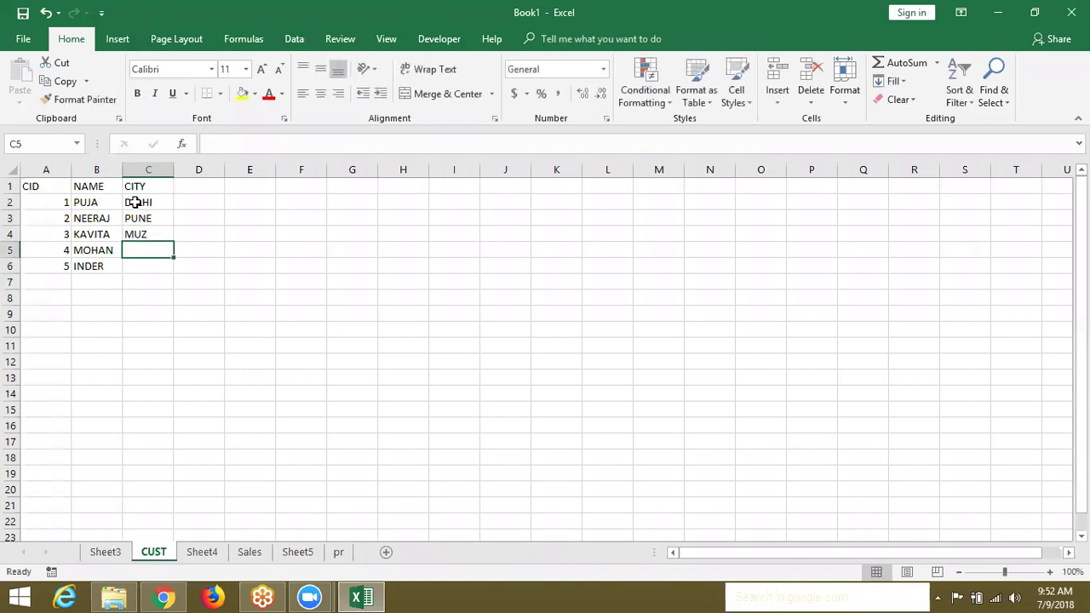
pyautogui.write('GGN')
pyautogui.press('Return')
pyautogui.write('NOIDA')
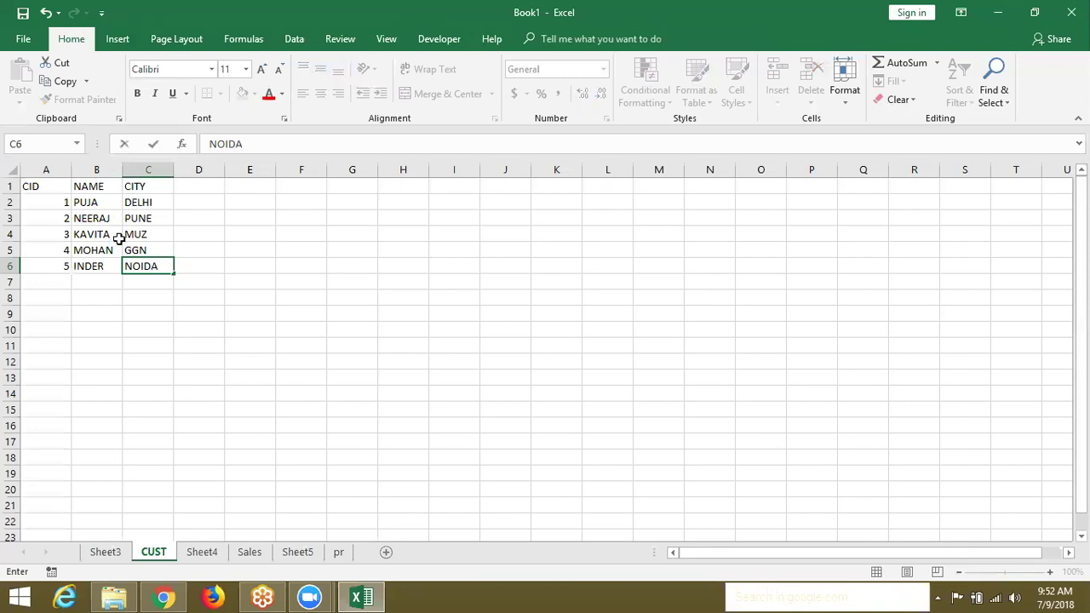
pyautogui.click(145, 369)
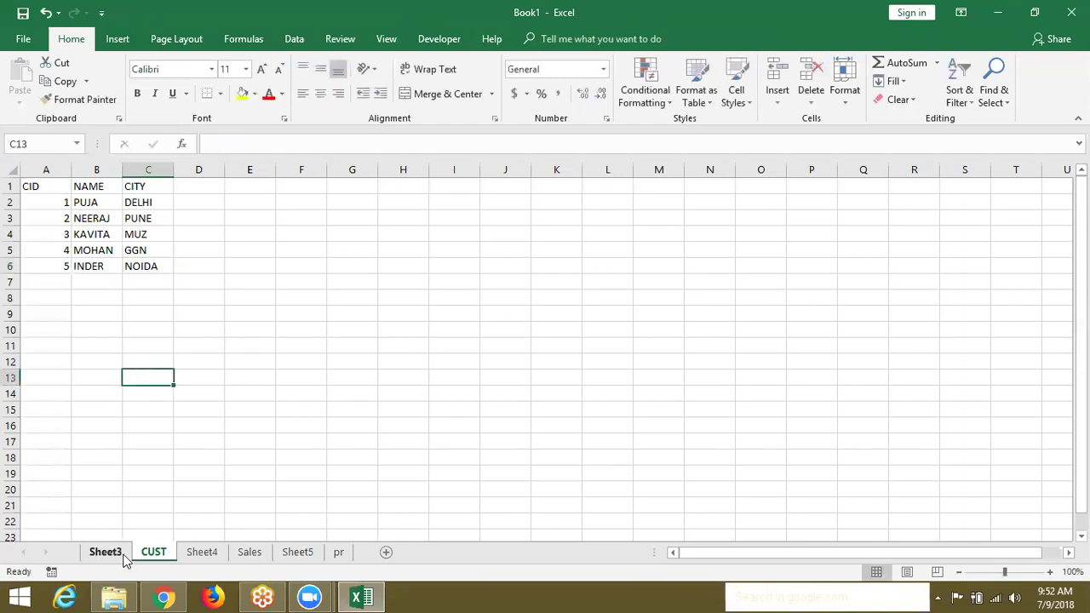
# On the Sales sheet, insert a column before Qty headed CID
pyautogui.click(247, 552)
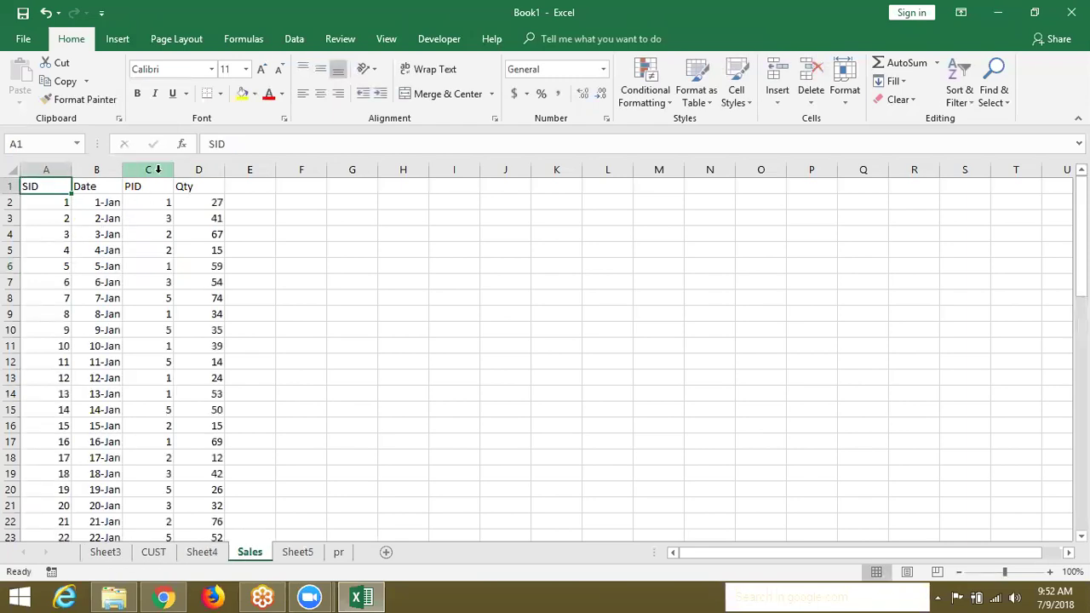
pyautogui.click(158, 169)
pyautogui.click(190, 169)
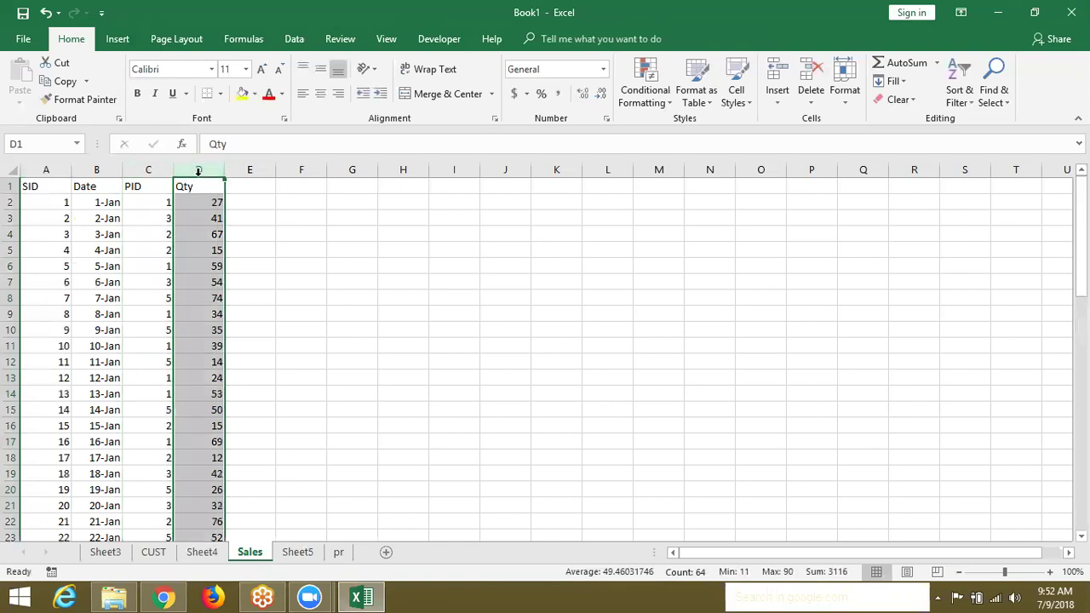
pyautogui.rightClick(198, 175)
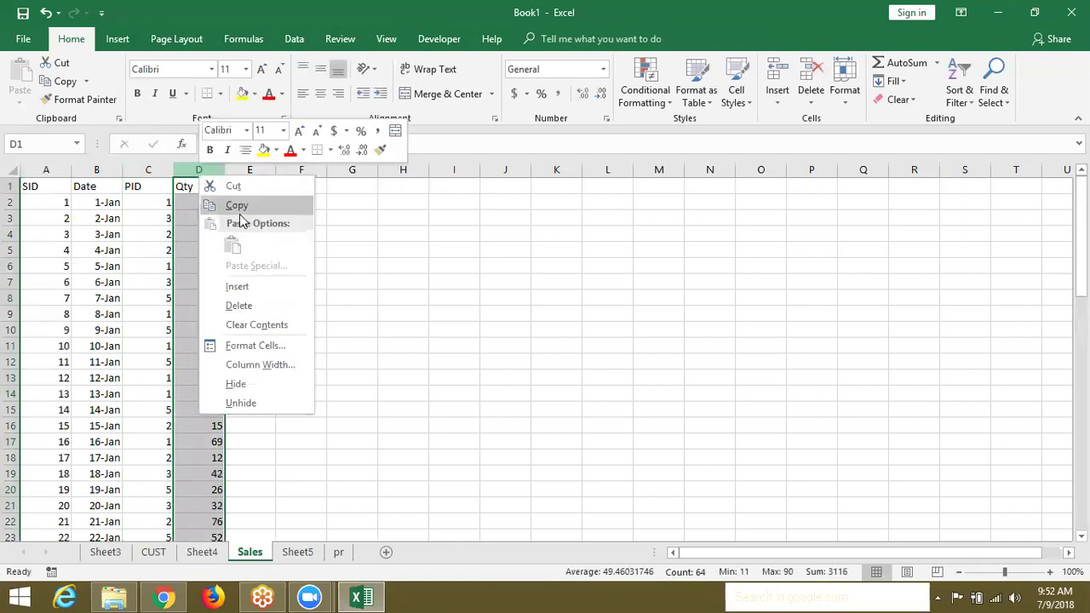
pyautogui.click(246, 284)
pyautogui.click(199, 186)
pyautogui.write('CID')
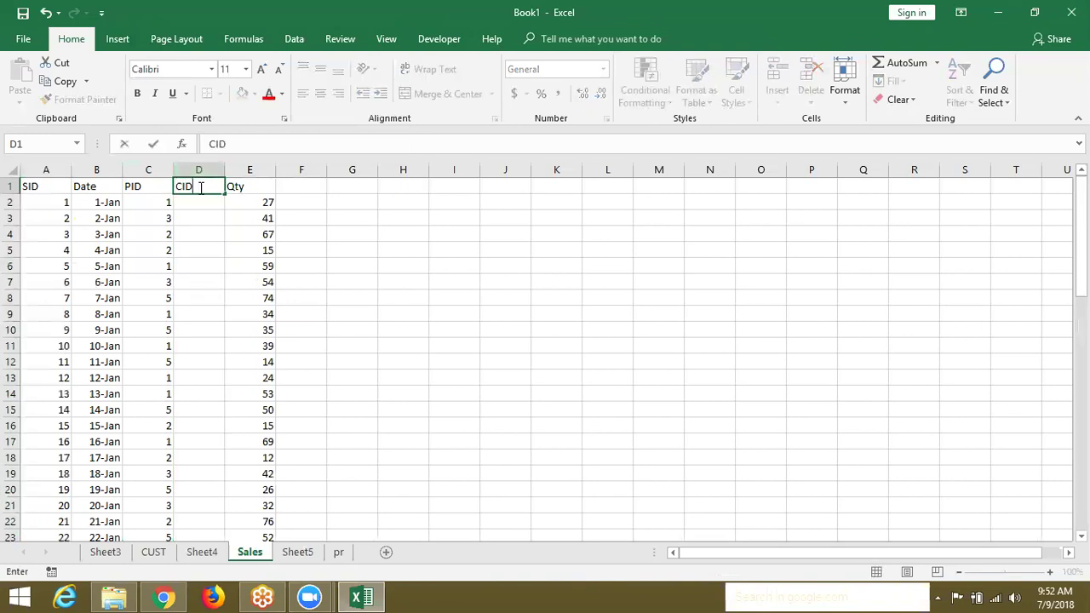
pyautogui.press('Return')
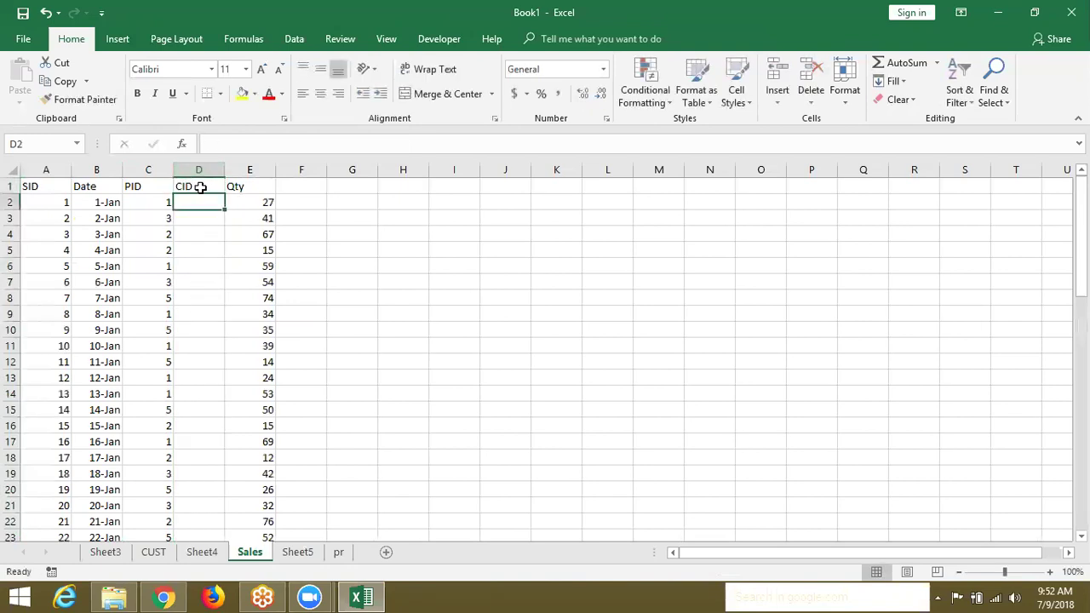
# Select the empty CID cells down to the last sales row
pyautogui.press('Right')
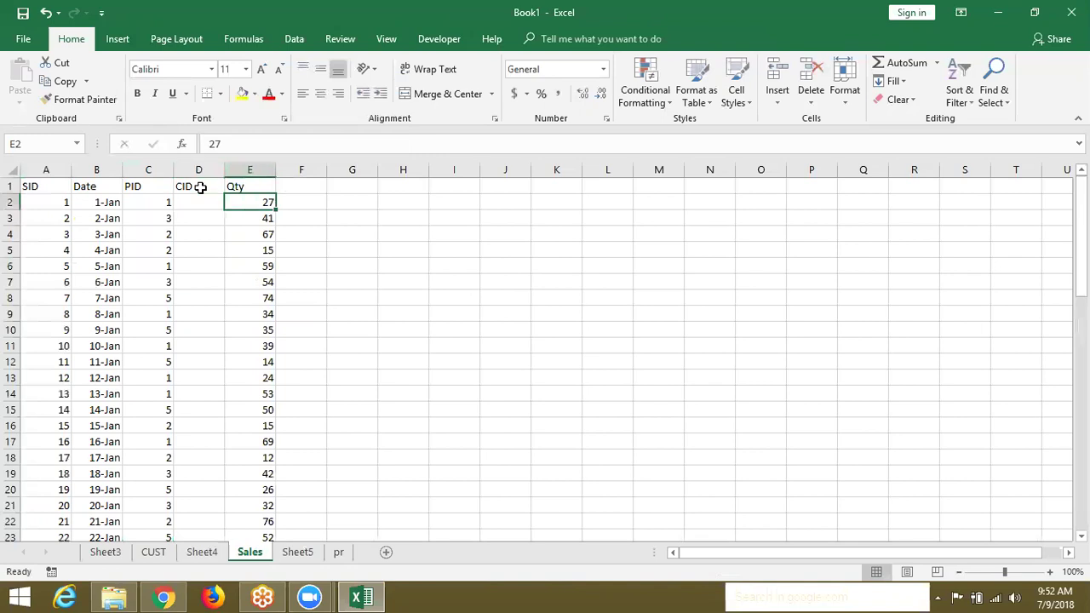
pyautogui.press('Down')
pyautogui.press('Down')
pyautogui.press('Down')
pyautogui.press('Down')
pyautogui.press('Down')
pyautogui.press('Down')
pyautogui.press('Down')
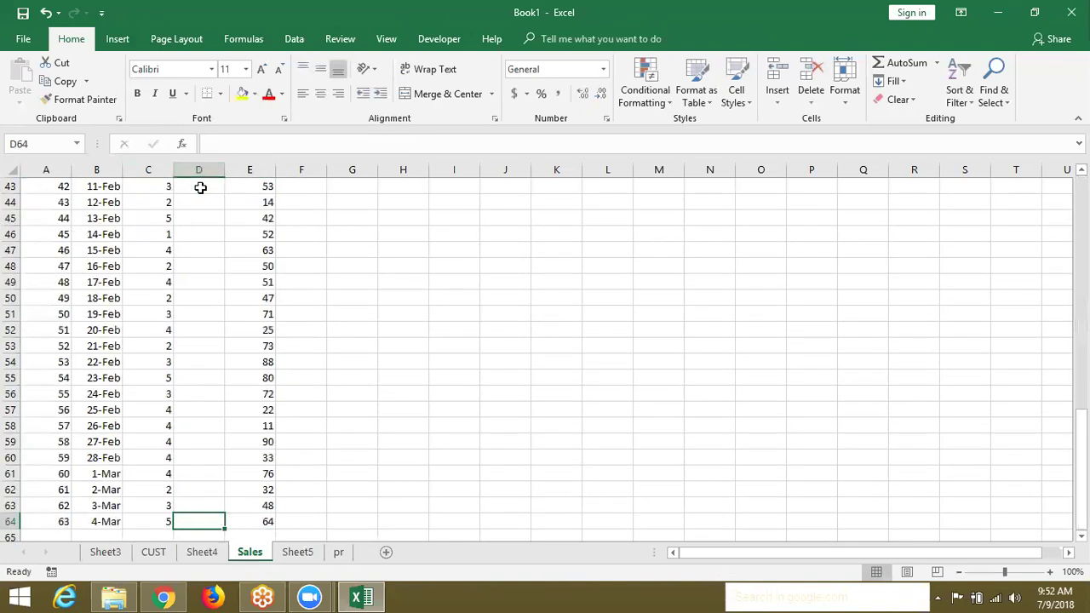
pyautogui.press('Left')
pyautogui.hotkey('ctrl', 'shift', 'Up')
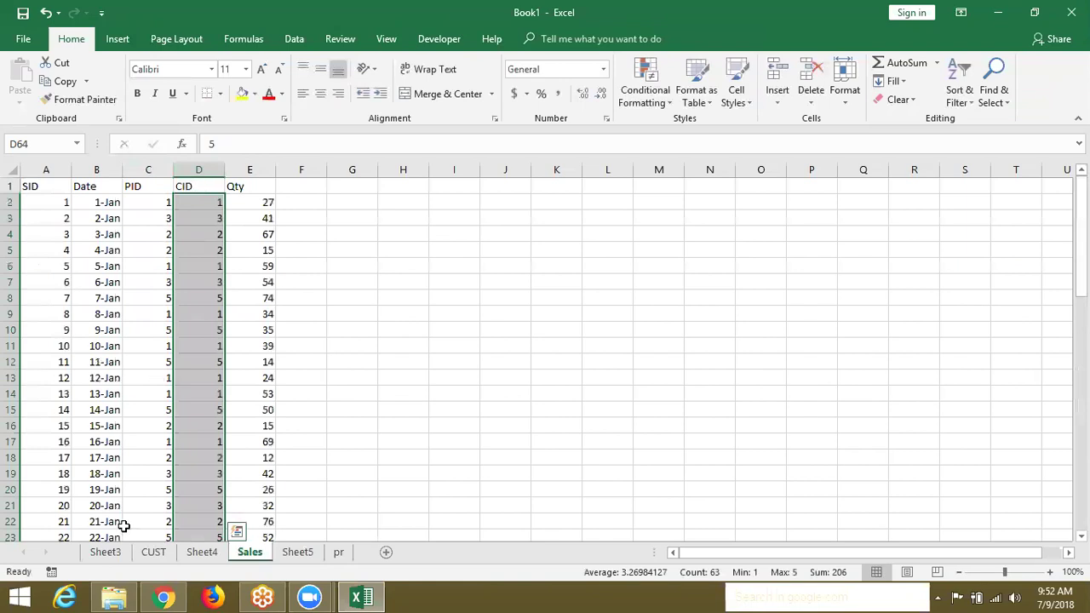
# Refresh the Sheet5 PivotTable so Range shows the new CID field, then return to CUST
pyautogui.click(297, 552)
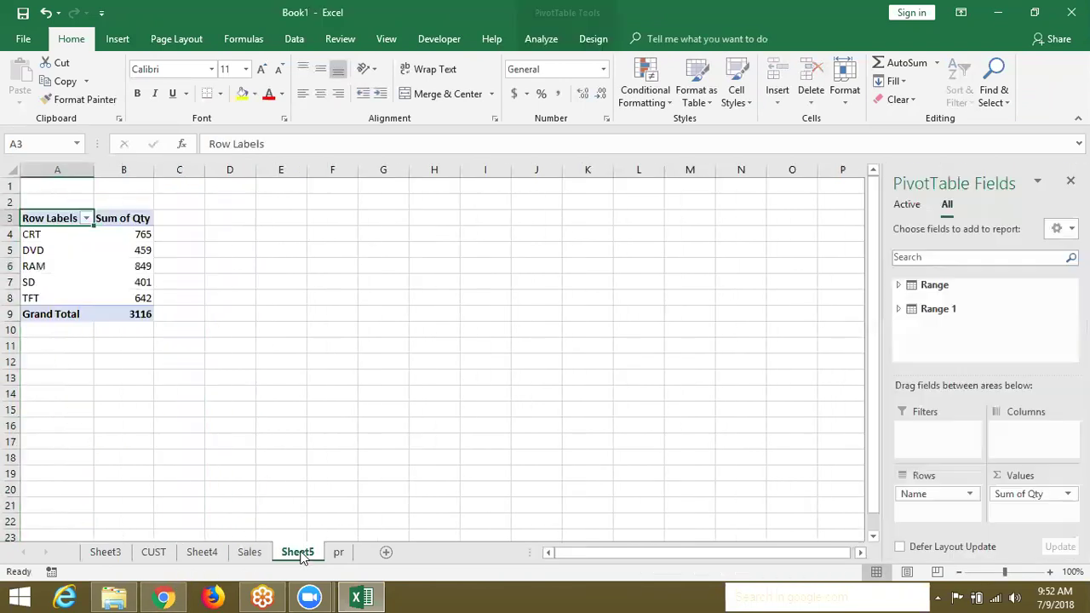
pyautogui.click(81, 241)
pyautogui.rightClick(80, 243)
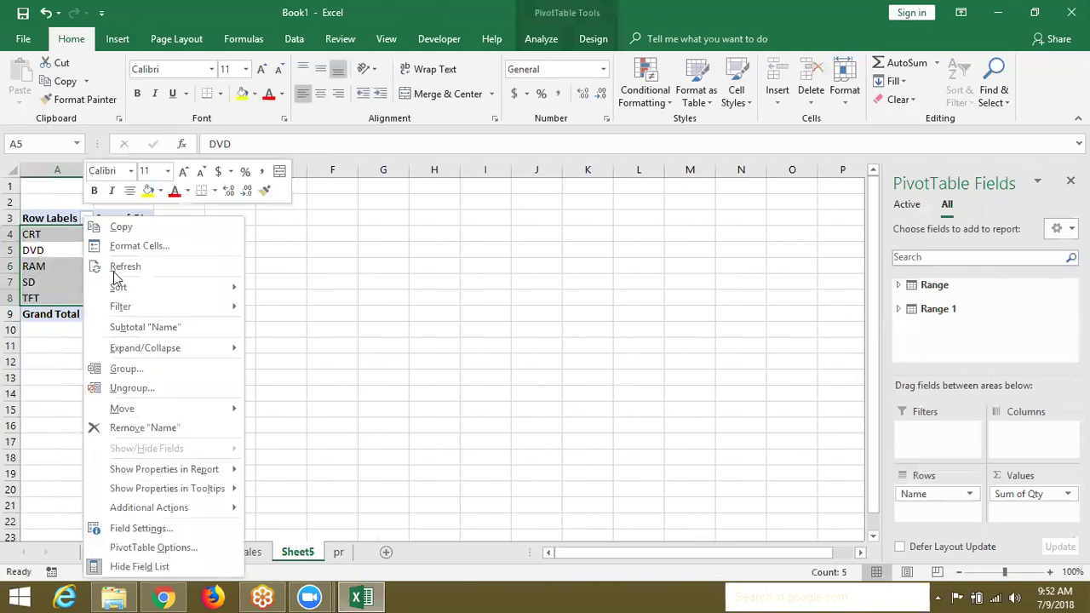
pyautogui.click(126, 267)
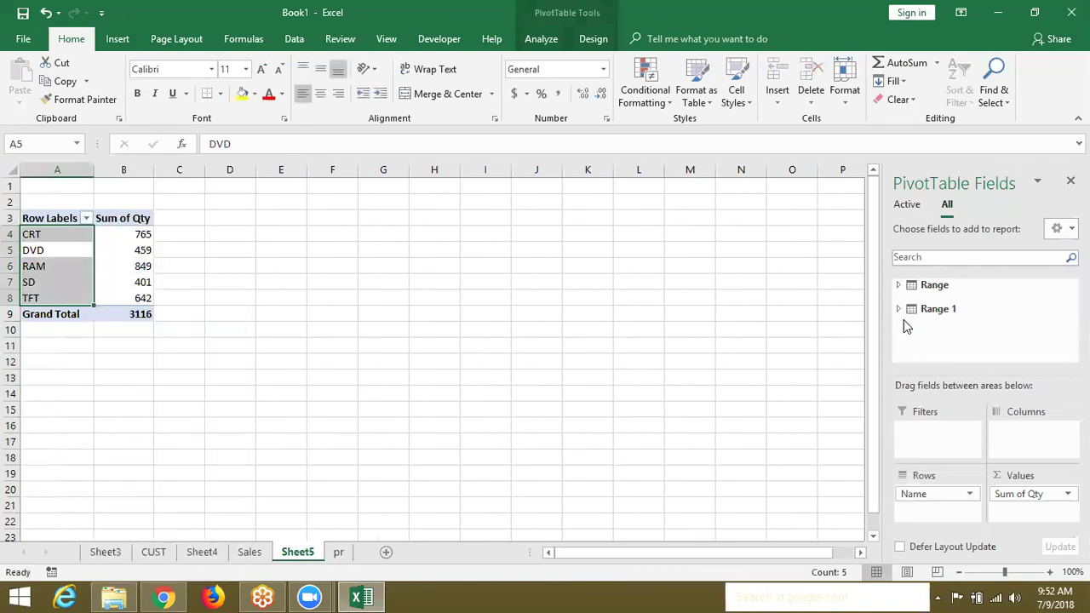
pyautogui.click(898, 286)
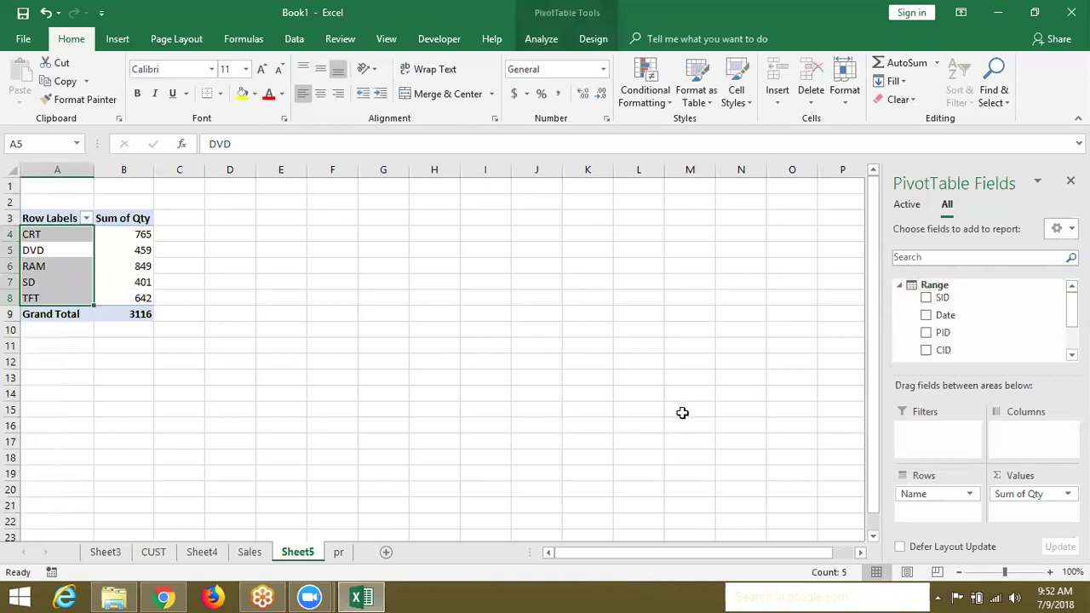
pyautogui.click(157, 553)
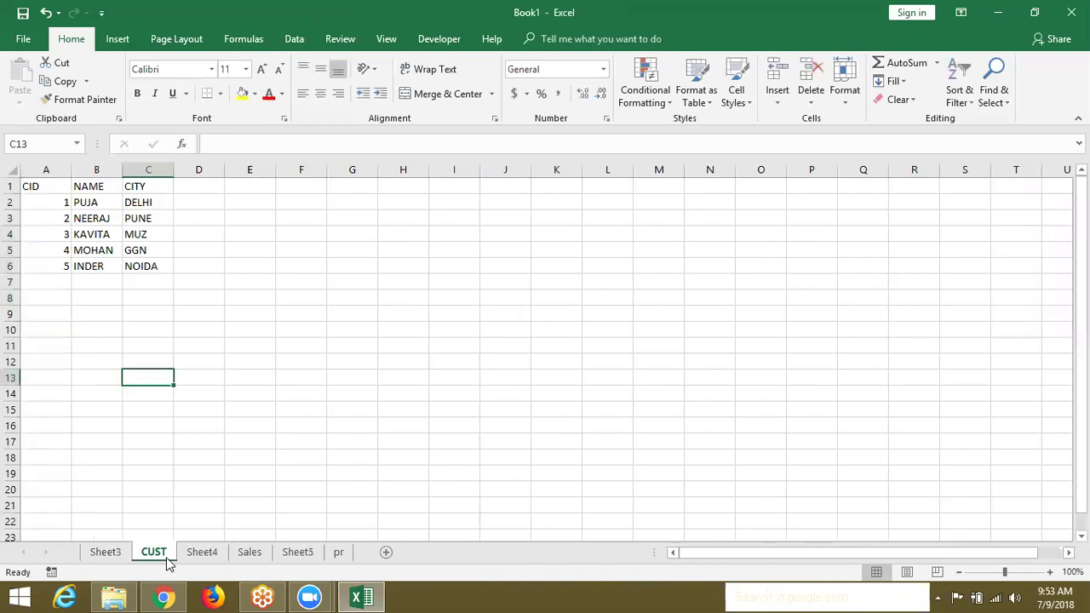
# Insert a PivotTable from CUST A1:C6 on a new worksheet, adding the data to the Data Model
pyautogui.click(50, 190)
pyautogui.click(117, 43)
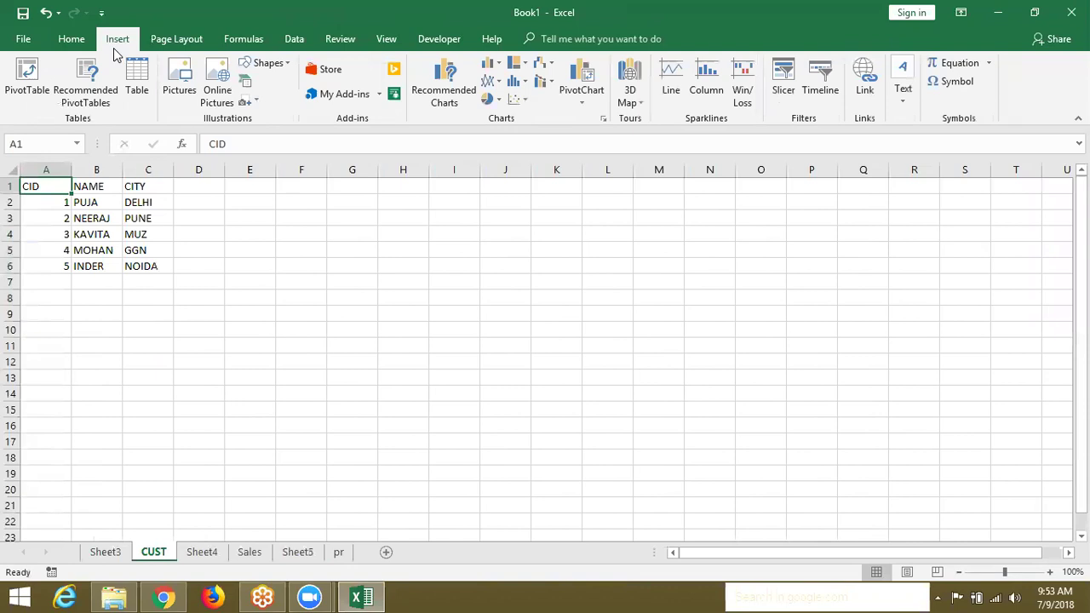
pyautogui.click(26, 81)
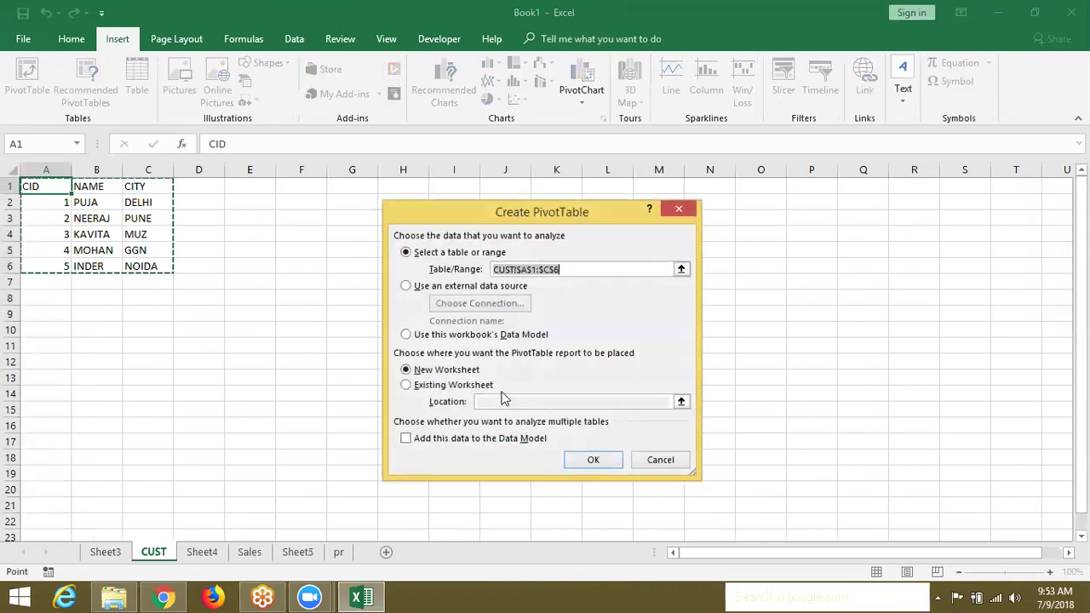
pyautogui.click(450, 439)
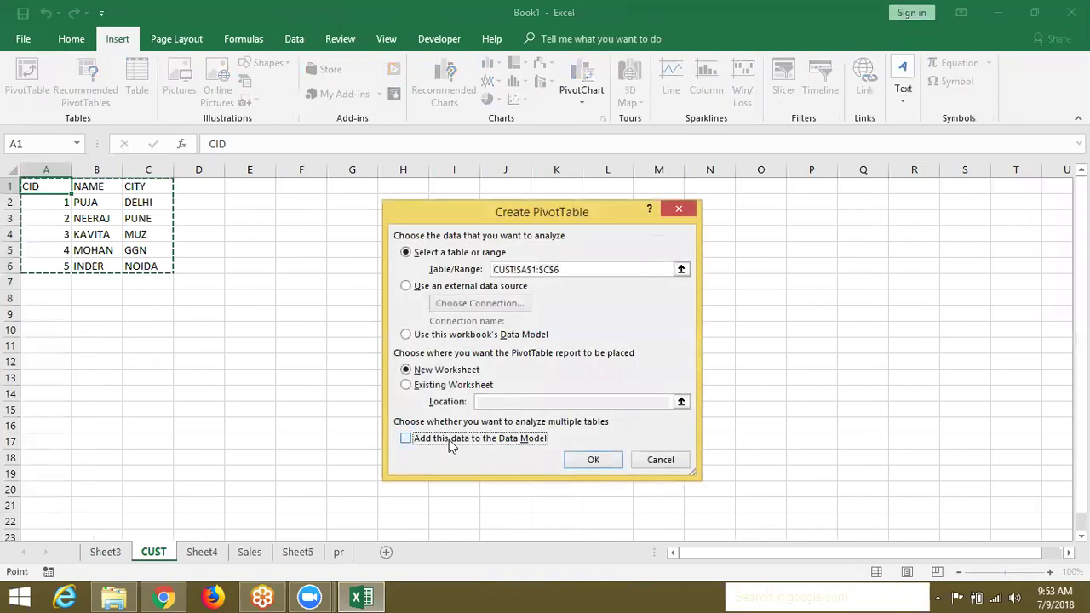
pyautogui.click(587, 462)
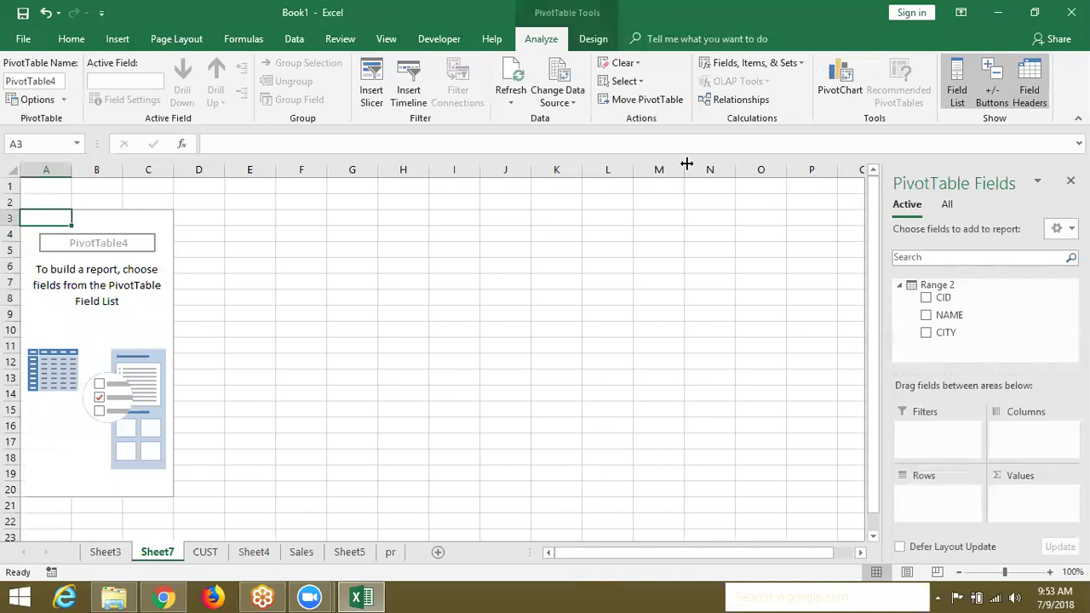
# Relate Range's CID column to Range 2's CID in Manage Relationships, then close it
pyautogui.click(715, 101)
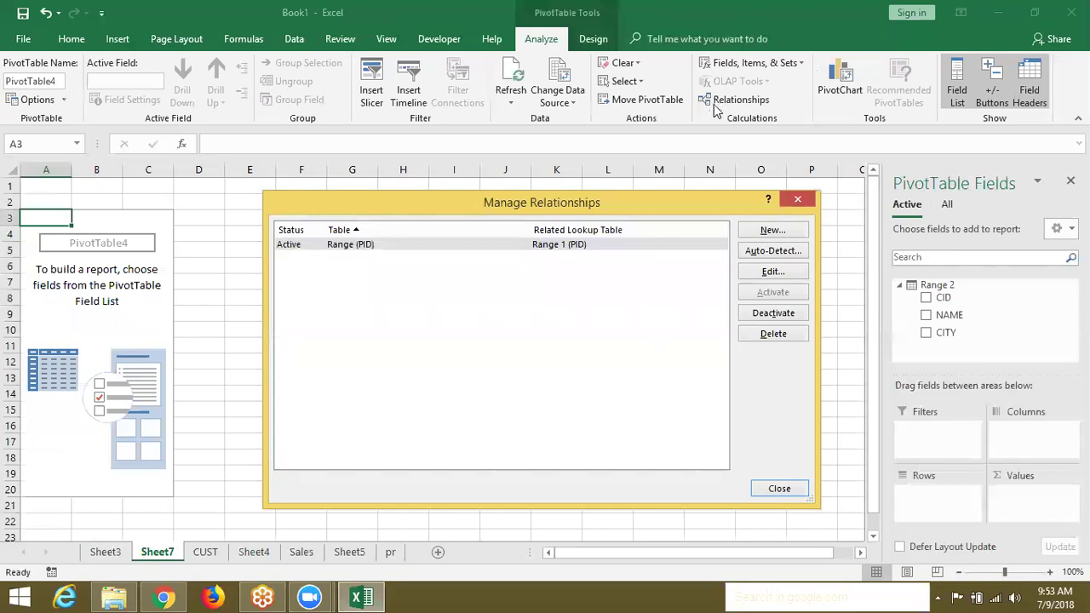
pyautogui.click(752, 230)
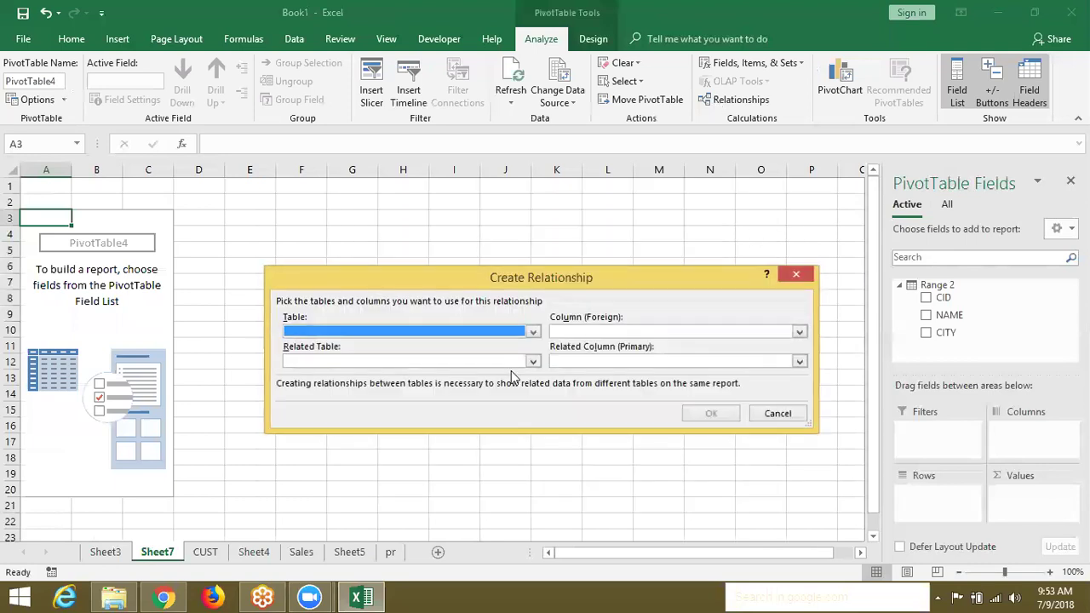
pyautogui.click(450, 333)
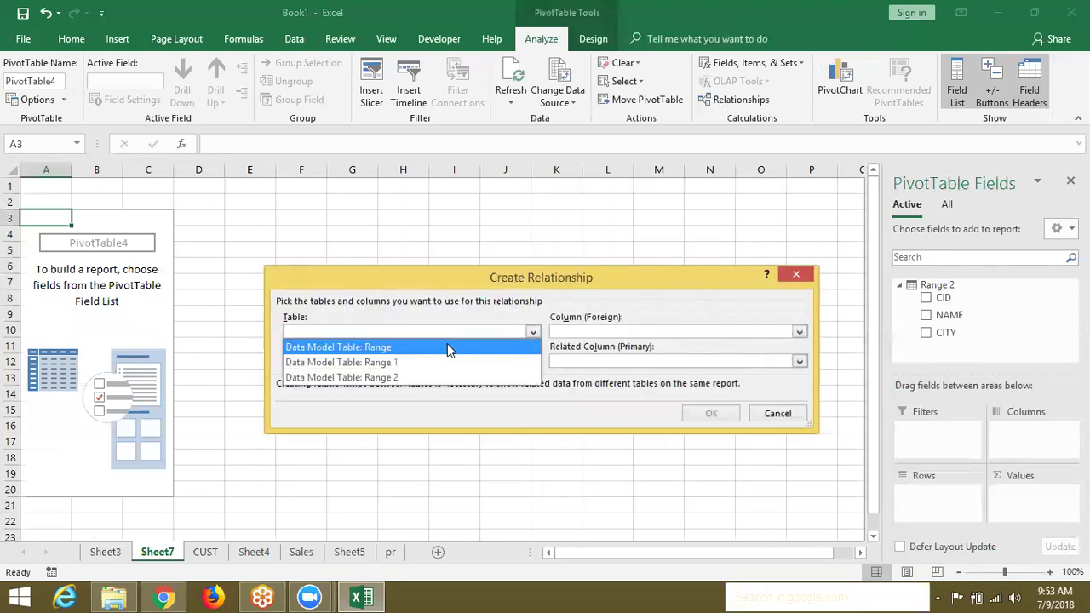
pyautogui.click(447, 347)
pyautogui.click(562, 331)
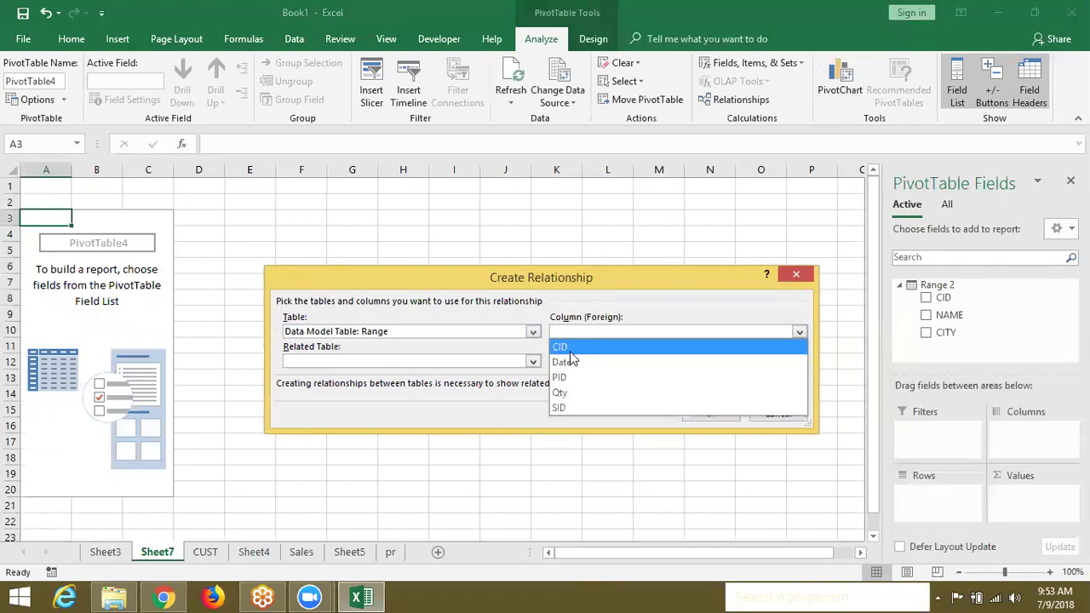
pyautogui.click(570, 353)
pyautogui.click(533, 361)
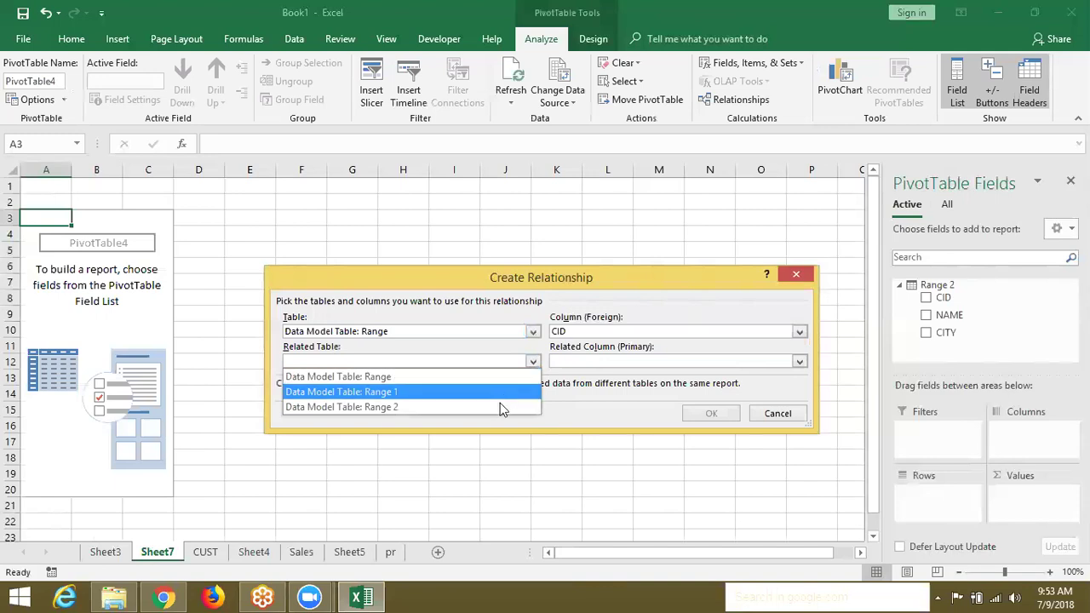
pyautogui.click(501, 407)
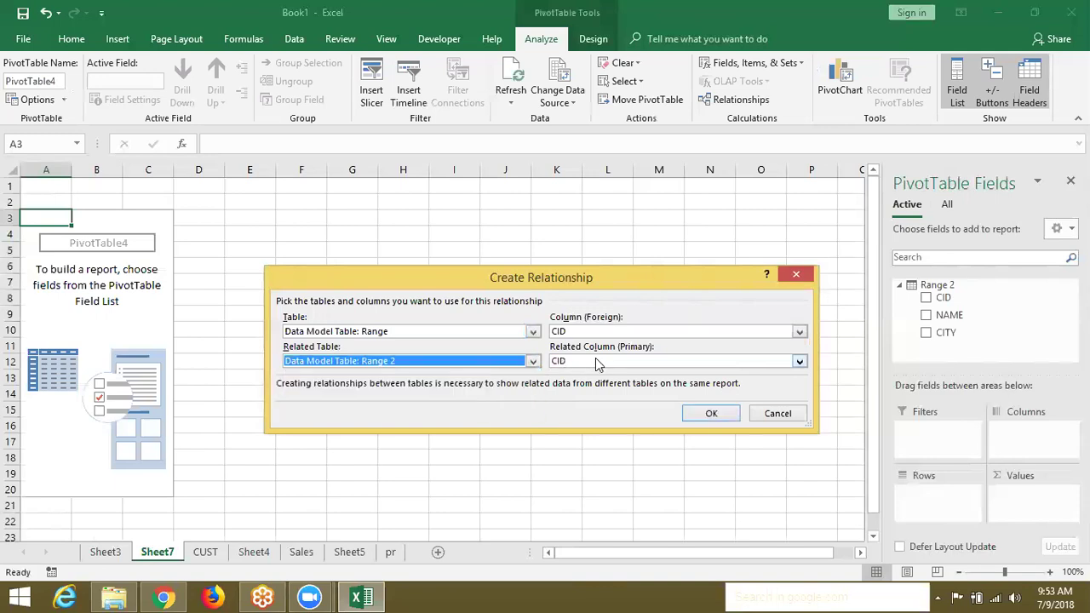
pyautogui.click(710, 416)
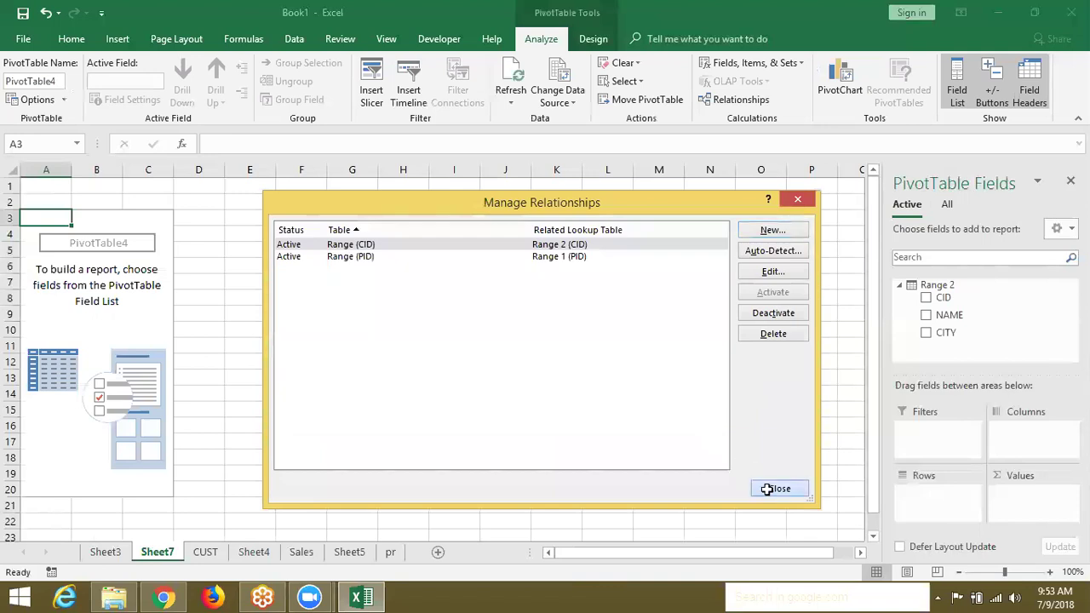
pyautogui.click(766, 489)
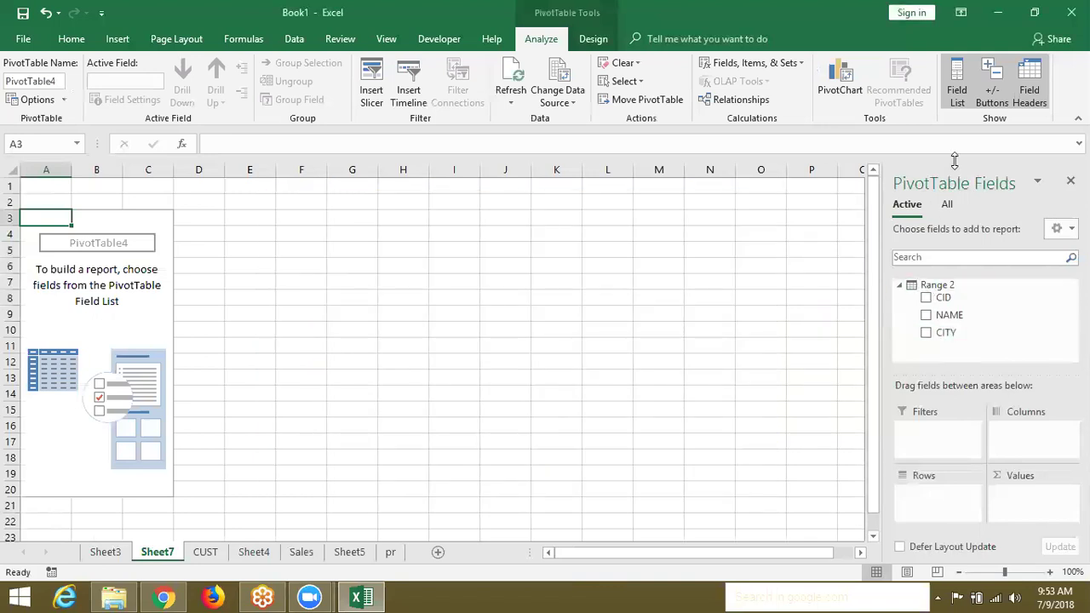
# Show all tables' fields and put Range 2's NAME and CITY in the pivot rows
pyautogui.click(947, 207)
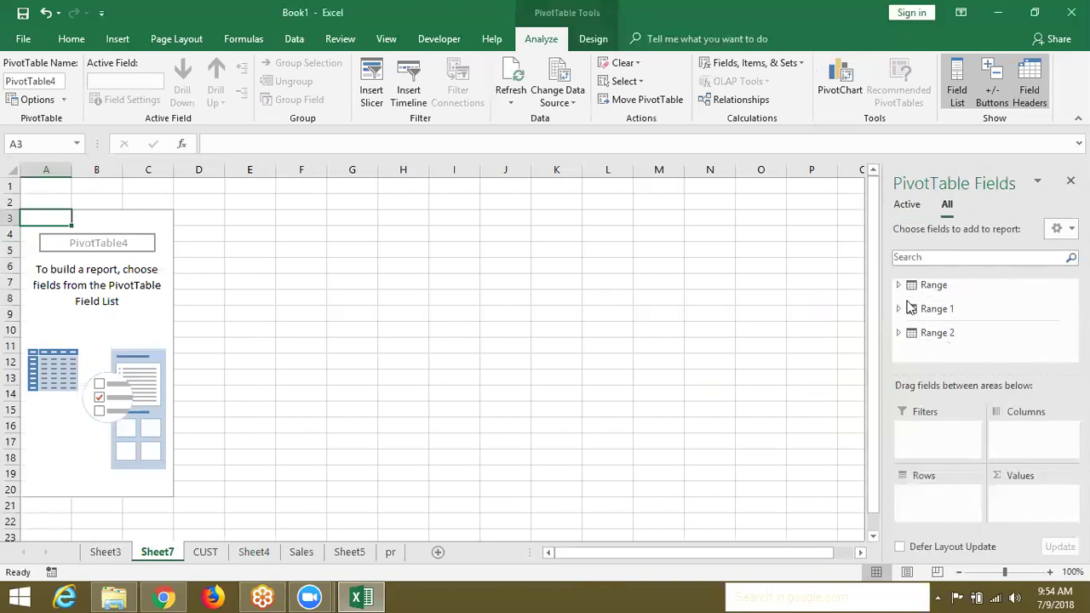
pyautogui.click(898, 333)
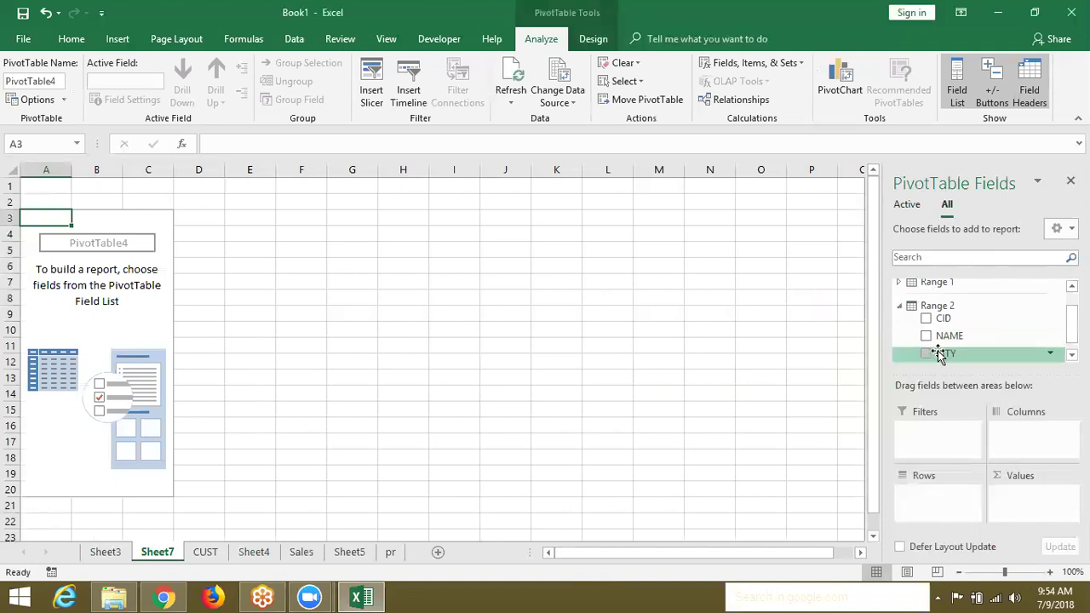
pyautogui.moveTo(940, 354); pyautogui.dragTo(960, 508)
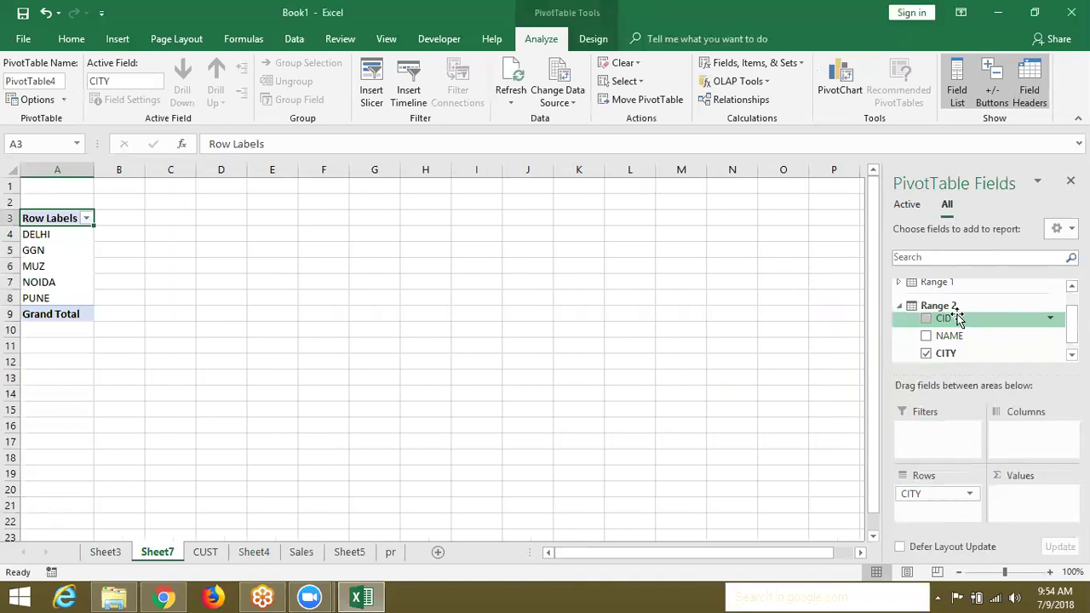
pyautogui.moveTo(950, 337); pyautogui.dragTo(915, 487)
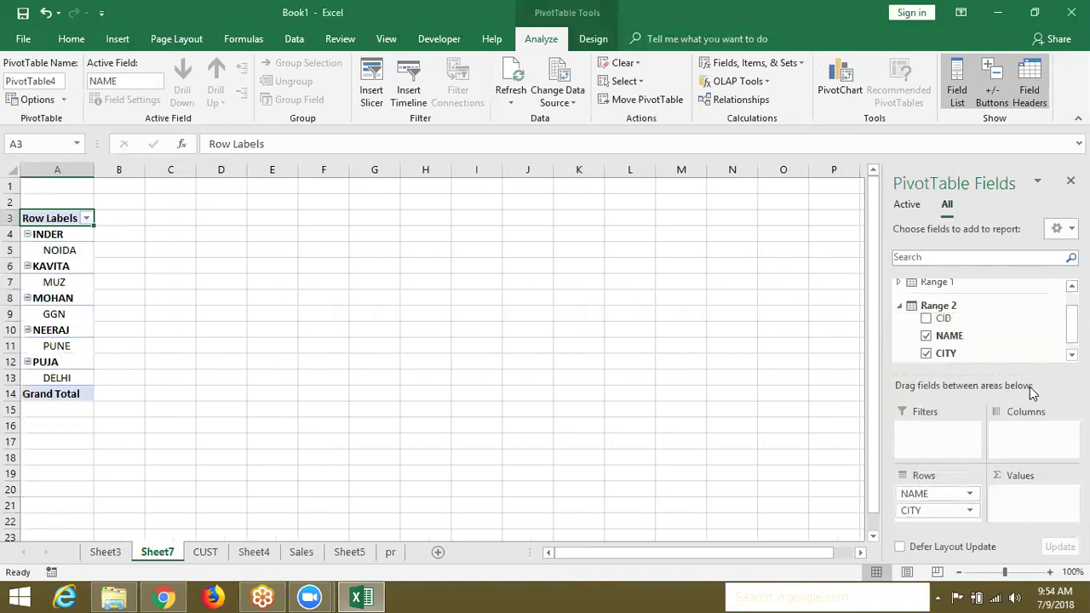
pyautogui.scroll(1, 1017, 309)
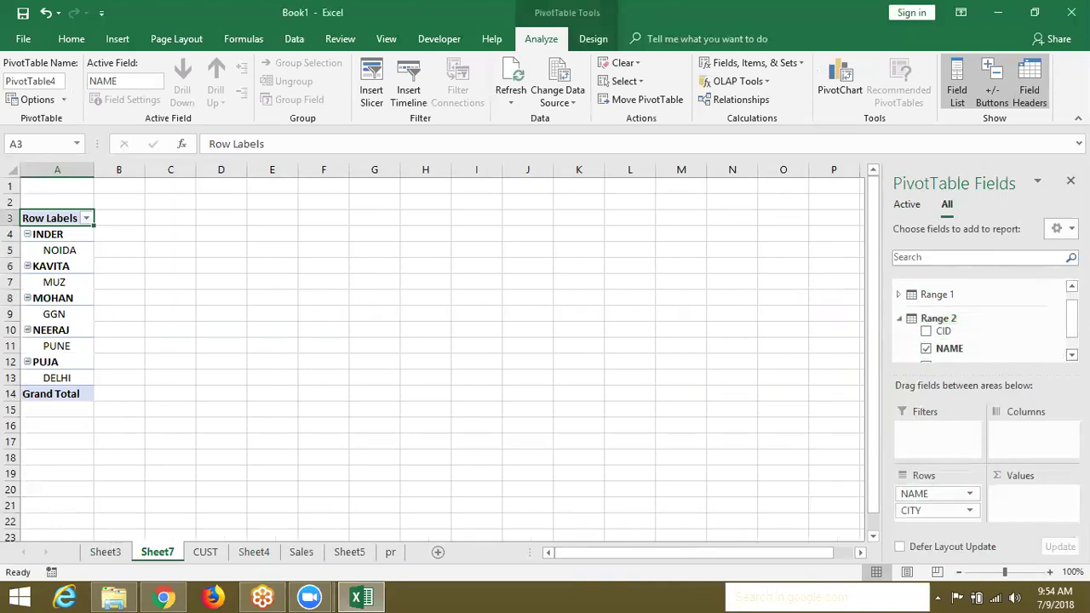
pyautogui.scroll(-2, 980, 324)
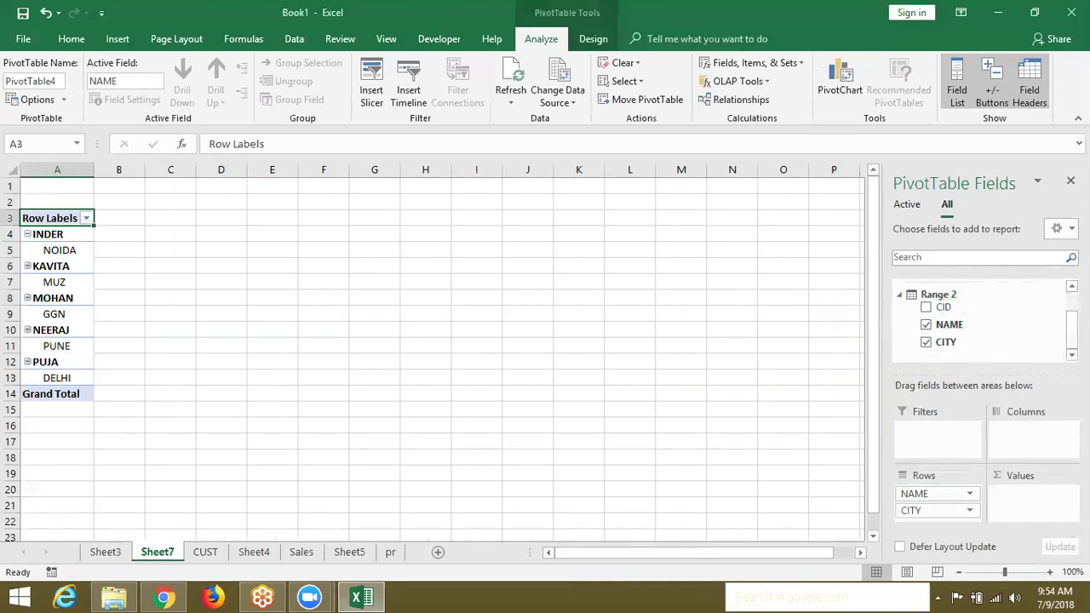
pyautogui.scroll(2, 1064, 315)
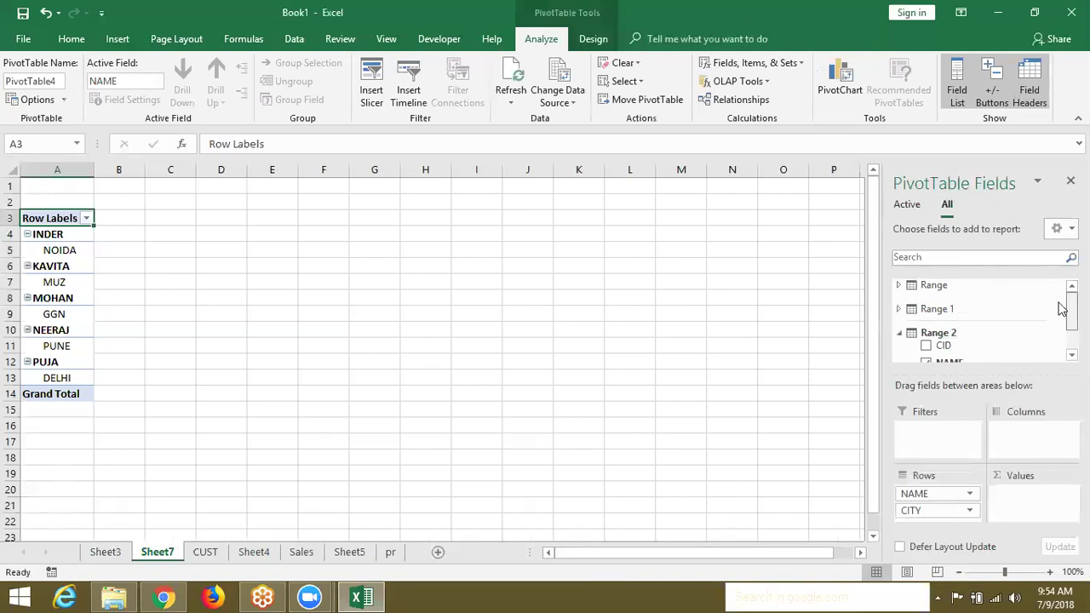
# Add Range 1 product Name as columns and MRP as summed values
pyautogui.click(899, 309)
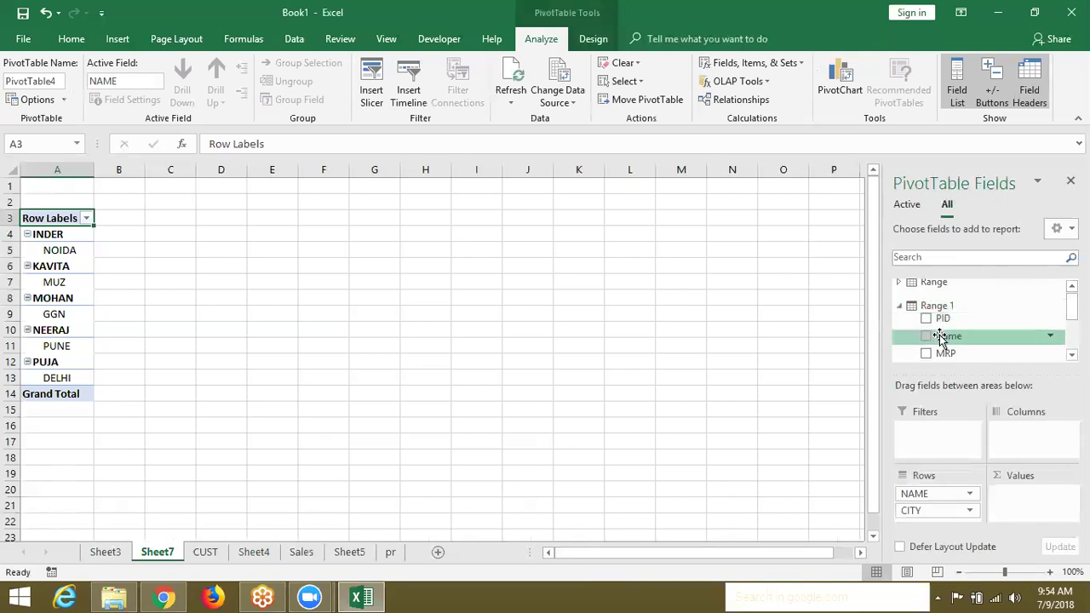
pyautogui.moveTo(940, 337); pyautogui.dragTo(1011, 435)
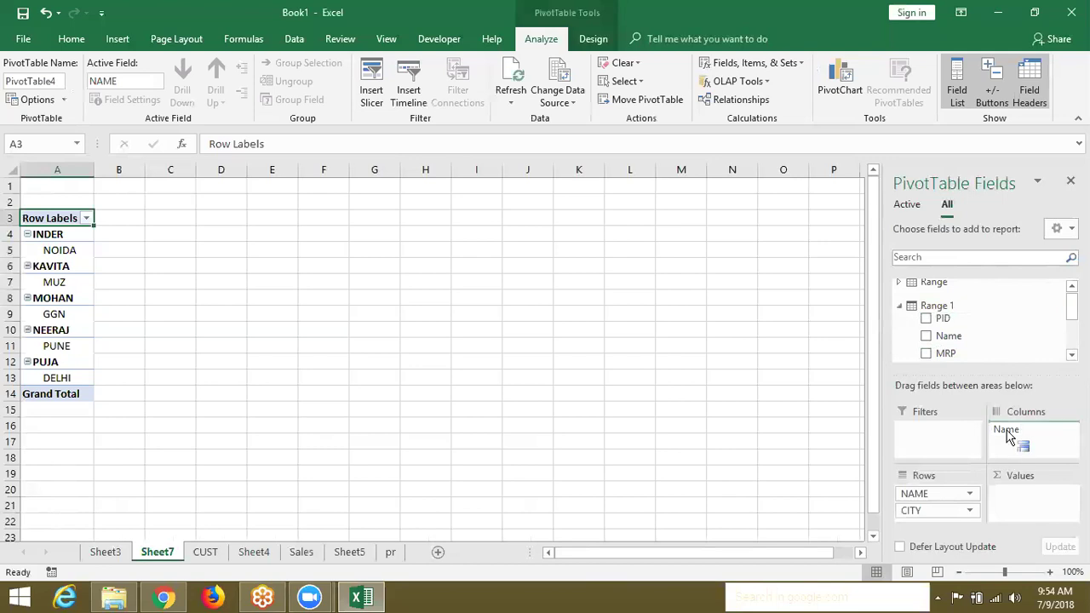
pyautogui.moveTo(947, 353); pyautogui.dragTo(1024, 503)
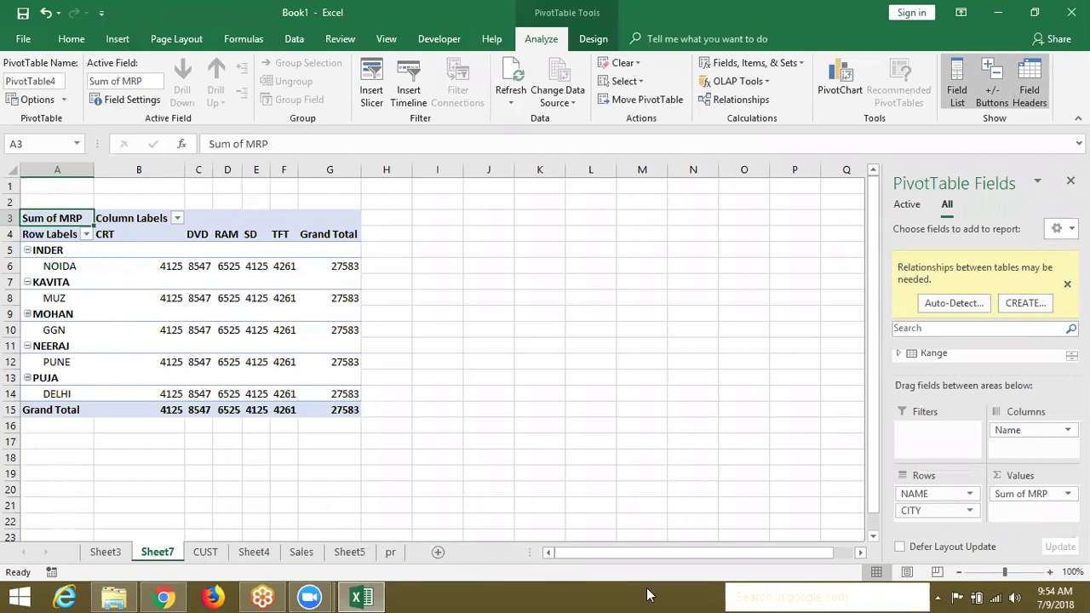
# Replace Sum of MRP with Sum of Qty from the Range sales table, totalling 3116
pyautogui.moveTo(1019, 495); pyautogui.dragTo(985, 383)
pyautogui.click(1067, 284)
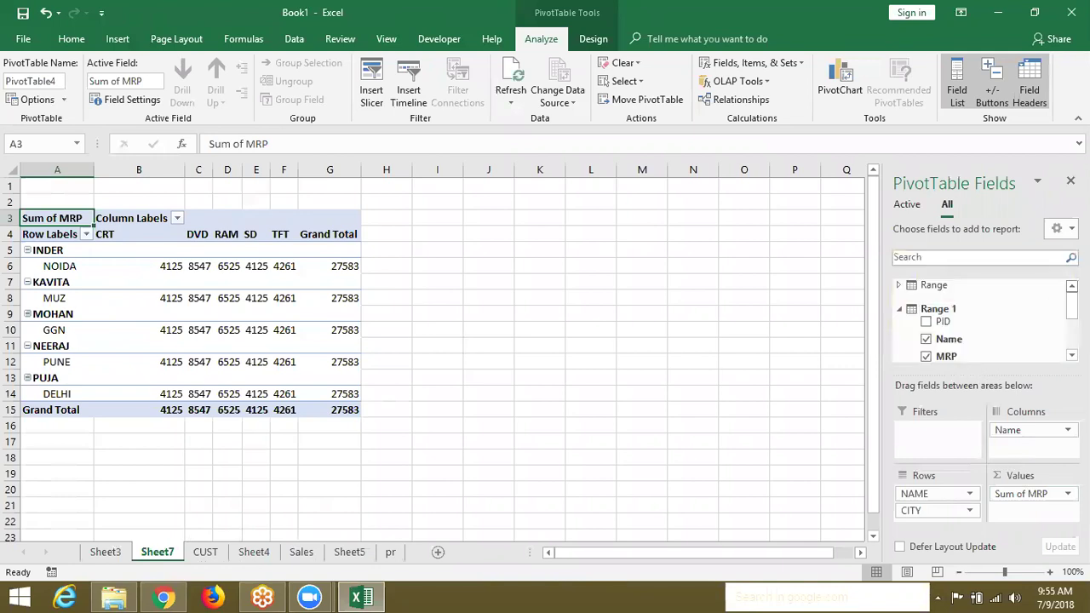
pyautogui.click(926, 356)
pyautogui.click(898, 286)
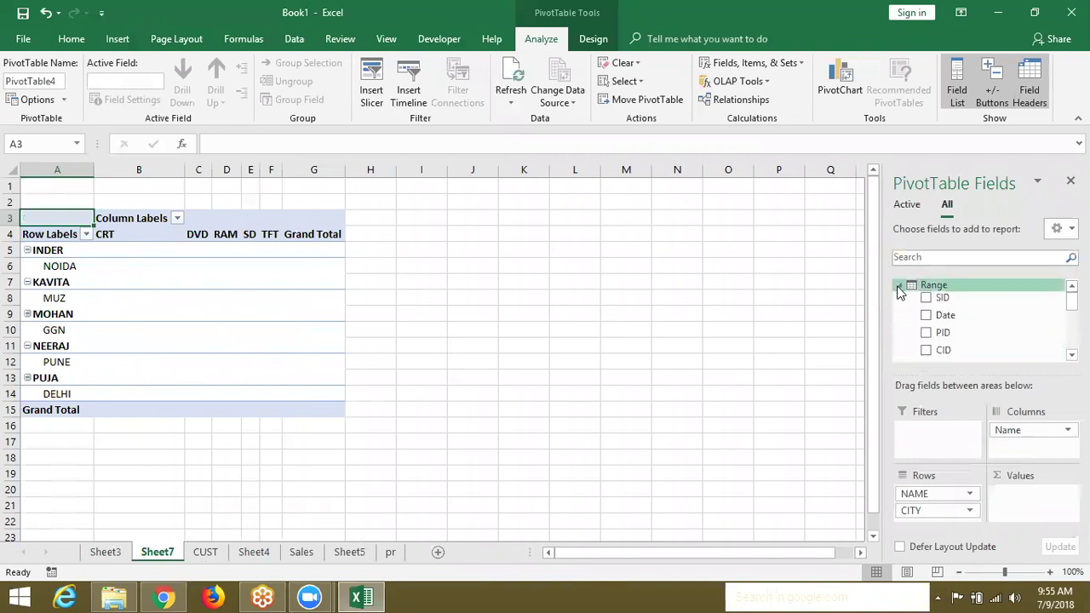
pyautogui.scroll(-1, 979, 324)
pyautogui.moveTo(991, 342); pyautogui.dragTo(1037, 496)
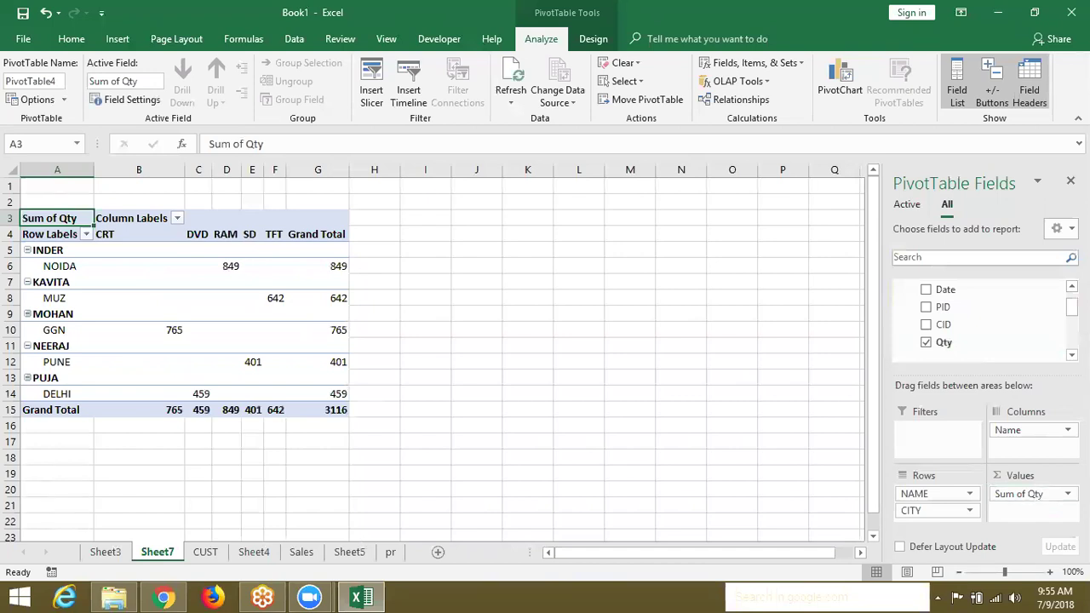
pyautogui.scroll(1, 980, 319)
pyautogui.scroll(-5, 979, 324)
pyautogui.moveTo(992, 336); pyautogui.dragTo(1043, 519)
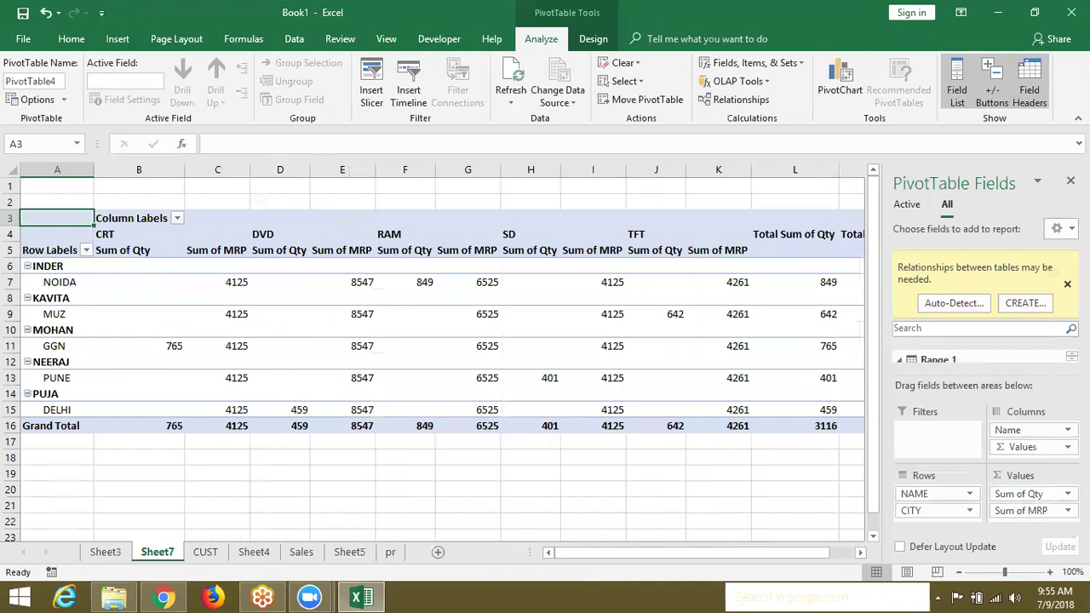
pyautogui.click(1067, 284)
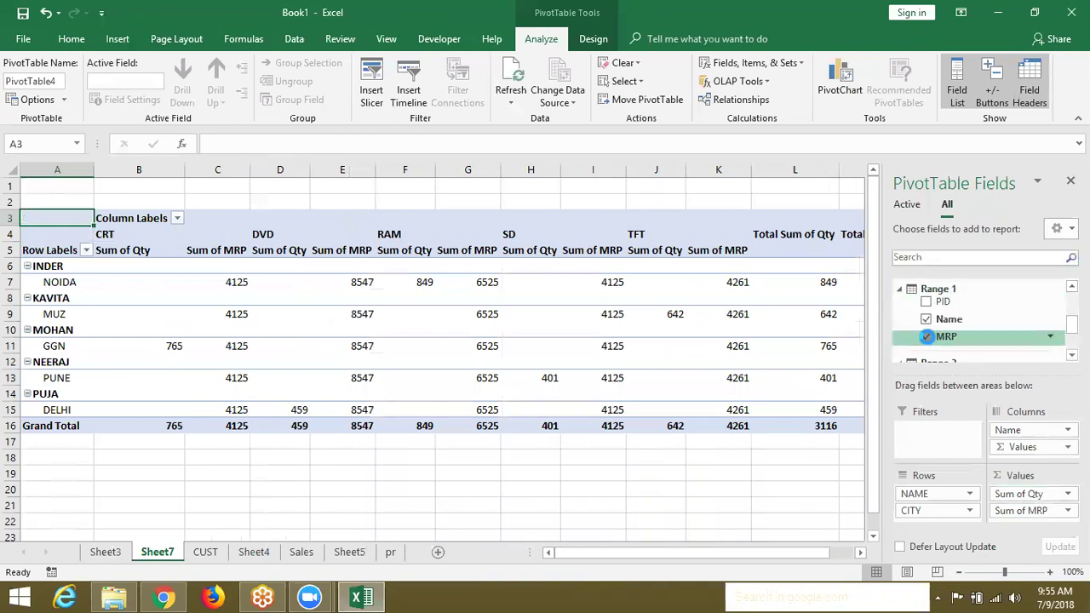
pyautogui.click(927, 337)
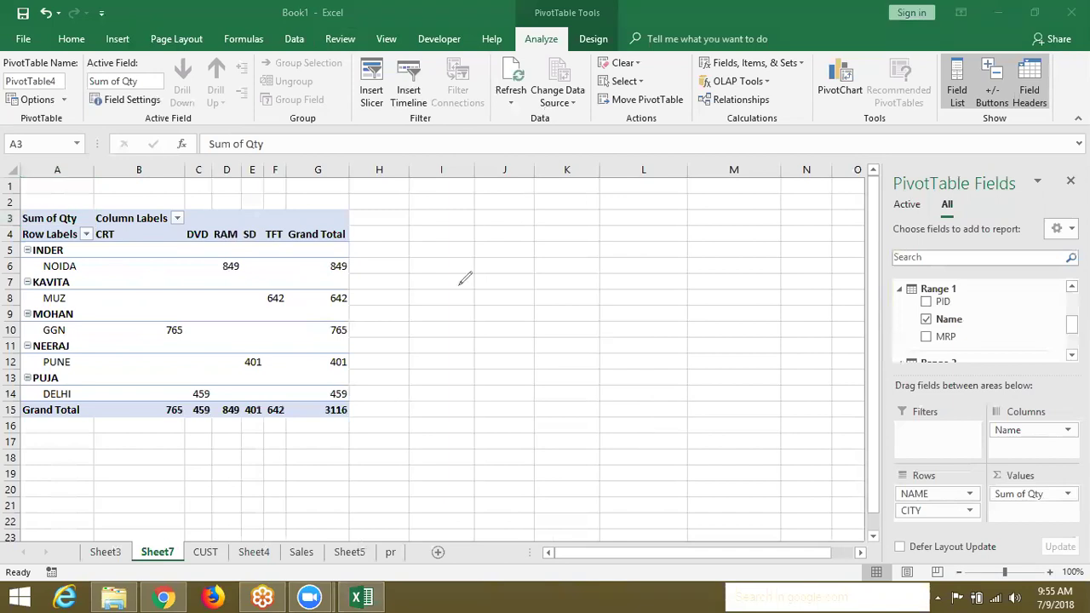
pyautogui.moveTo(458, 285)
pyautogui.mouseDown()
pyautogui.moveTo(530, 357)
pyautogui.moveTo(440, 280)
pyautogui.moveTo(465, 278)
pyautogui.mouseUp()
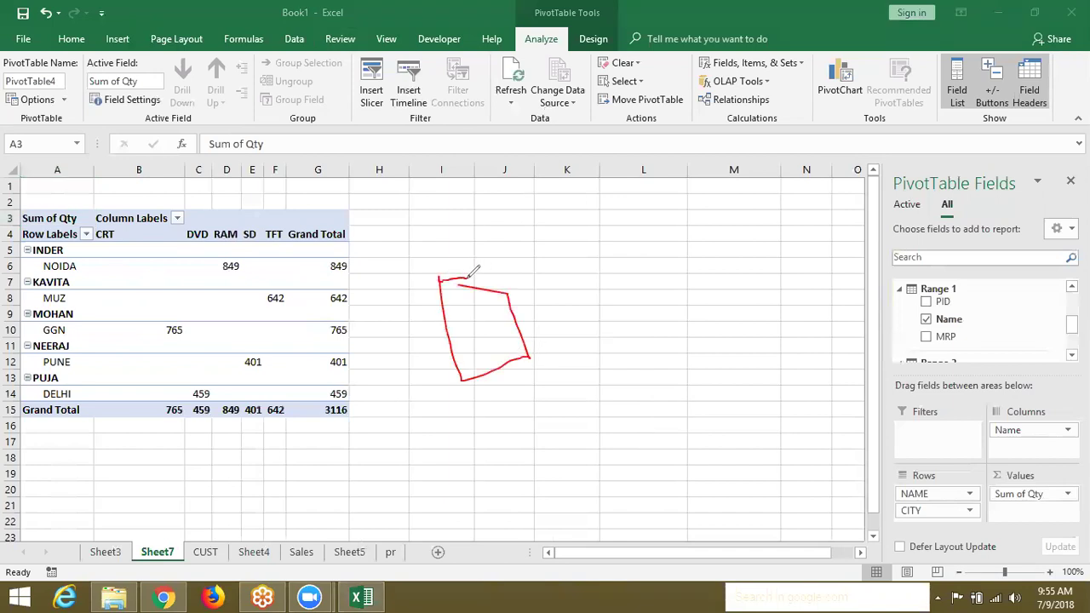
pyautogui.moveTo(610, 288)
pyautogui.mouseDown()
pyautogui.moveTo(699, 311)
pyautogui.moveTo(611, 278)
pyautogui.mouseUp()
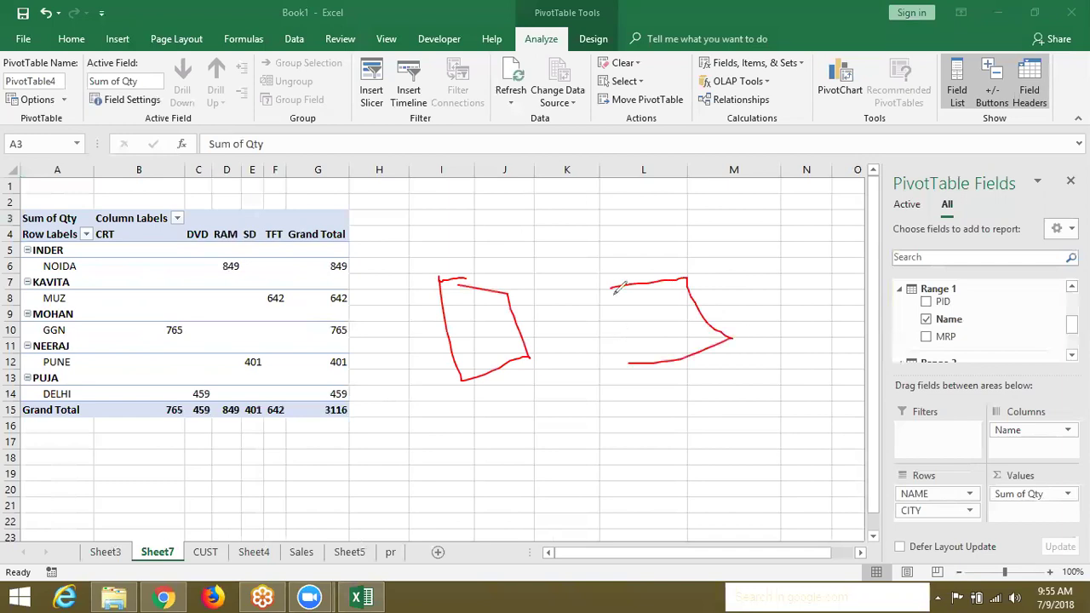
pyautogui.moveTo(542, 442)
pyautogui.mouseDown()
pyautogui.moveTo(648, 429)
pyautogui.moveTo(657, 486)
pyautogui.moveTo(596, 529)
pyautogui.moveTo(563, 524)
pyautogui.moveTo(541, 443)
pyautogui.moveTo(494, 368)
pyautogui.mouseUp()
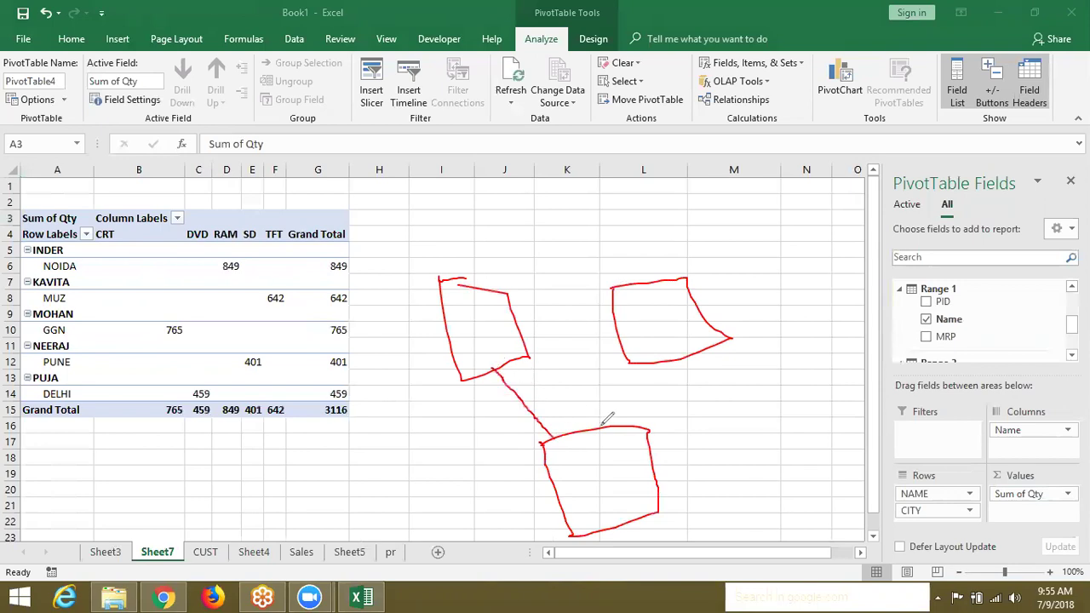
pyautogui.moveTo(613, 426); pyautogui.dragTo(646, 359)
pyautogui.moveTo(463, 310); pyautogui.dragTo(465, 327)
pyautogui.moveTo(648, 311); pyautogui.dragTo(669, 320)
pyautogui.moveTo(595, 469); pyautogui.dragTo(606, 486)
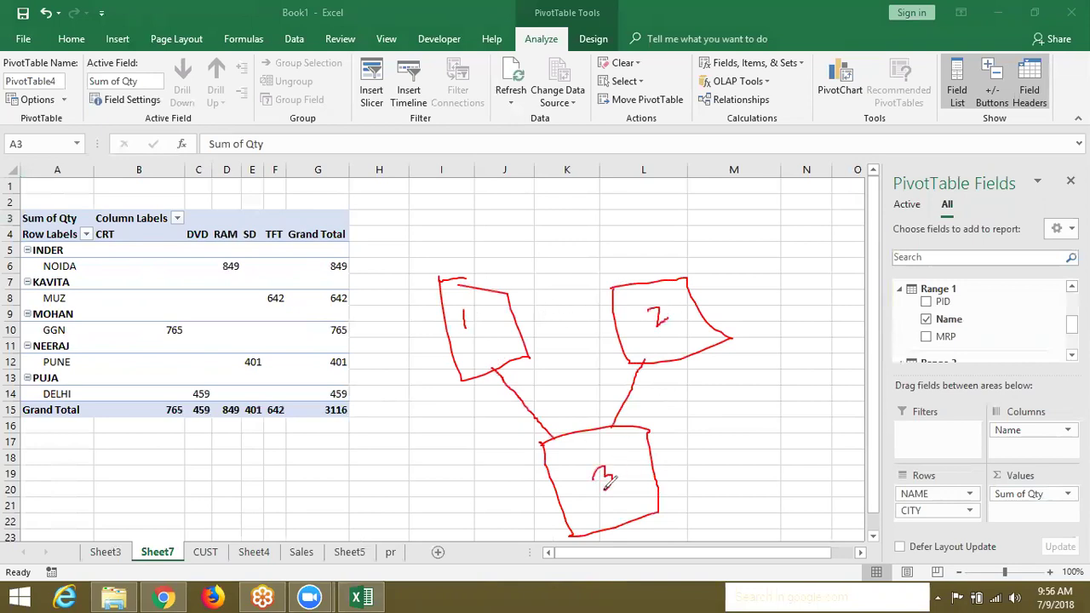
pyautogui.moveTo(613, 318)
pyautogui.mouseDown()
pyautogui.moveTo(530, 325)
pyautogui.moveTo(581, 312)
pyautogui.moveTo(569, 319)
pyautogui.mouseUp()
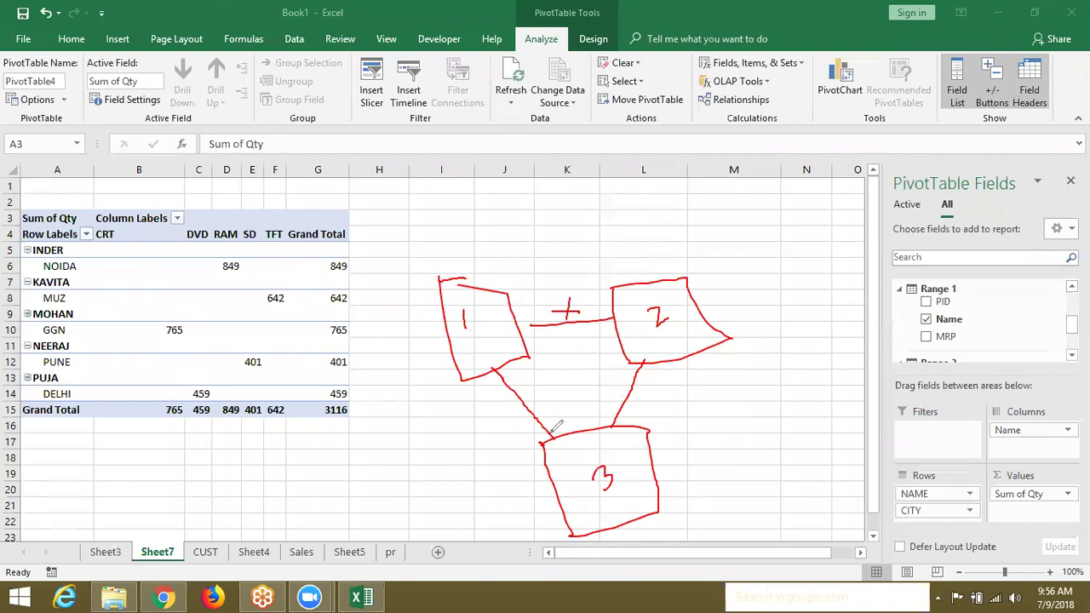
pyautogui.moveTo(549, 432)
pyautogui.mouseDown()
pyautogui.moveTo(514, 477)
pyautogui.moveTo(660, 535)
pyautogui.moveTo(672, 441)
pyautogui.moveTo(652, 414)
pyautogui.moveTo(545, 420)
pyautogui.mouseUp()
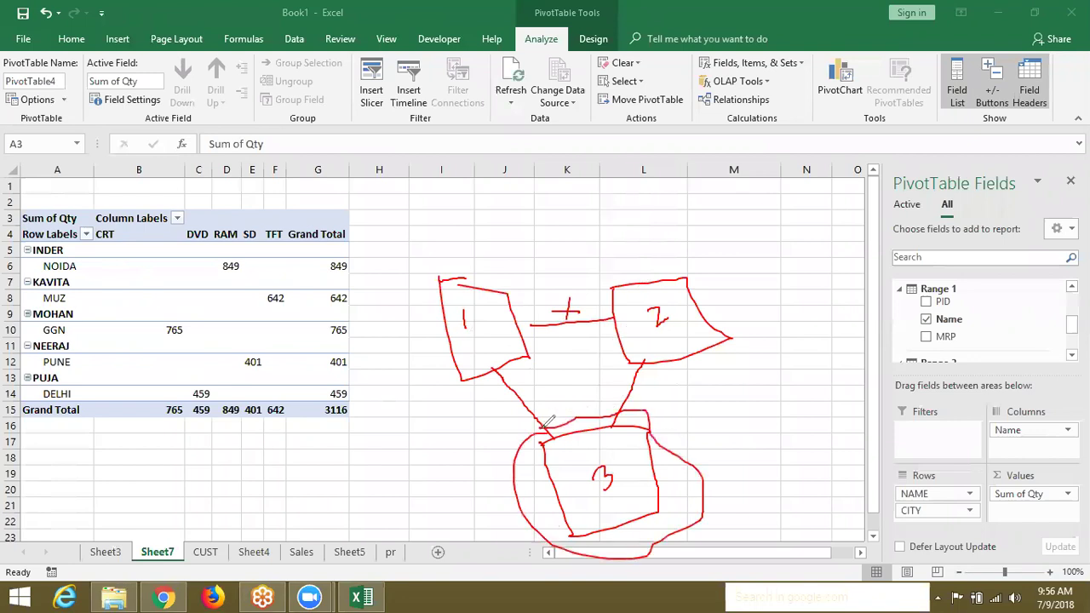
pyautogui.moveTo(686, 488)
pyautogui.mouseDown()
pyautogui.moveTo(1020, 509)
pyautogui.moveTo(996, 512)
pyautogui.mouseUp()
pyautogui.moveTo(713, 307); pyautogui.dragTo(747, 322)
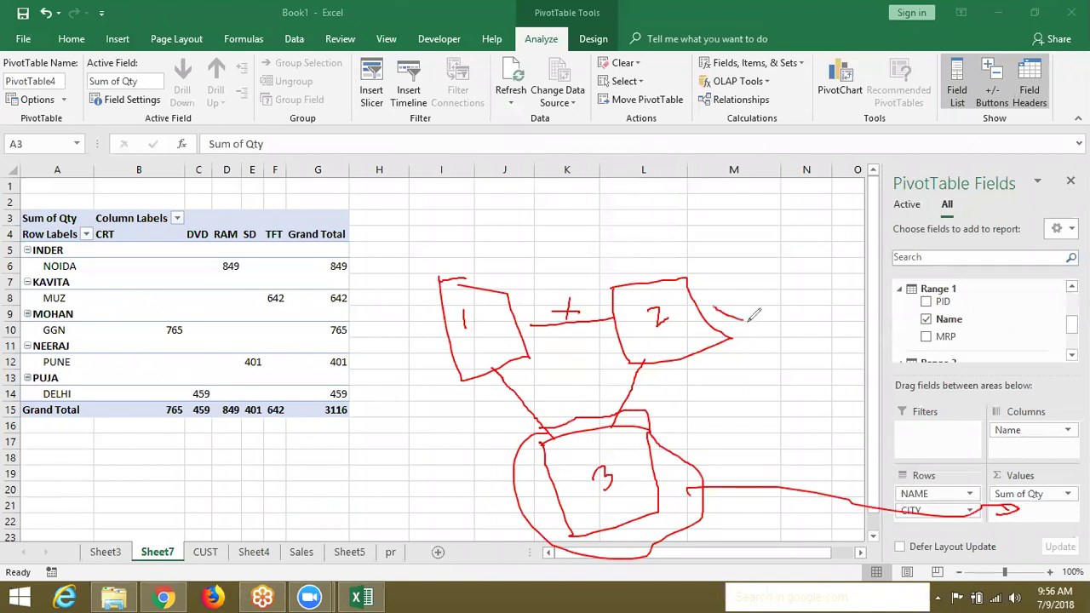
pyautogui.moveTo(509, 291)
pyautogui.mouseDown()
pyautogui.moveTo(569, 281)
pyautogui.moveTo(612, 247)
pyautogui.moveTo(628, 274)
pyautogui.moveTo(645, 251)
pyautogui.moveTo(822, 341)
pyautogui.moveTo(830, 408)
pyautogui.moveTo(860, 405)
pyautogui.moveTo(851, 430)
pyautogui.mouseUp()
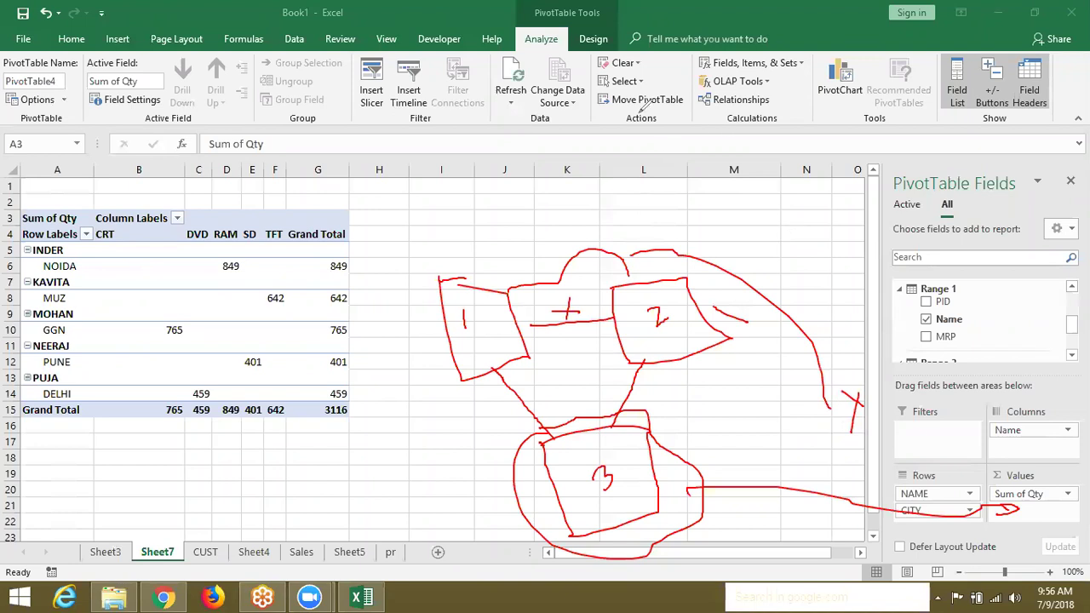
pyautogui.press('Escape')
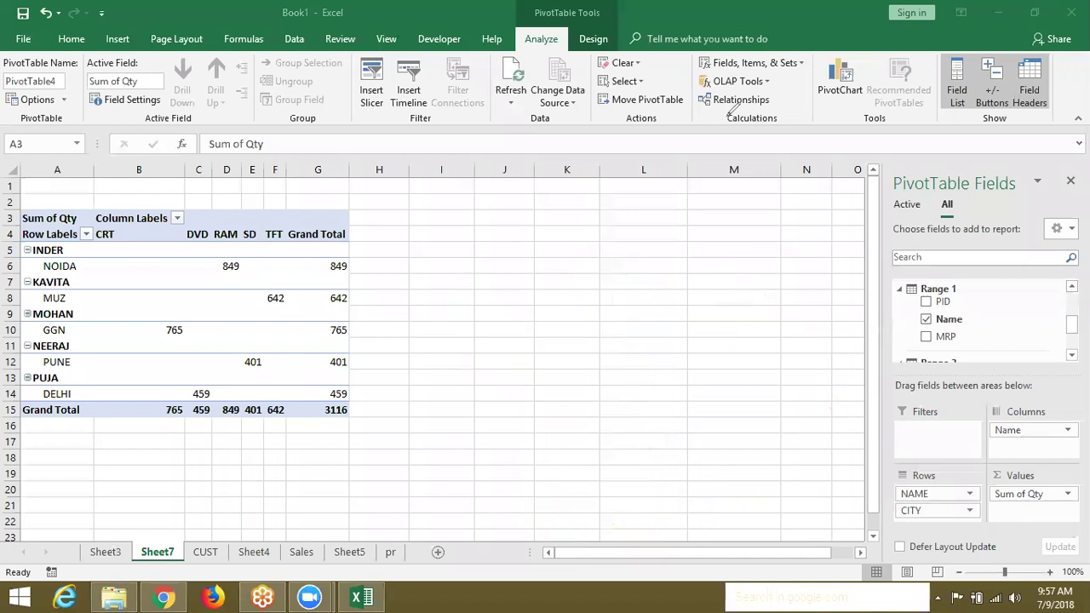